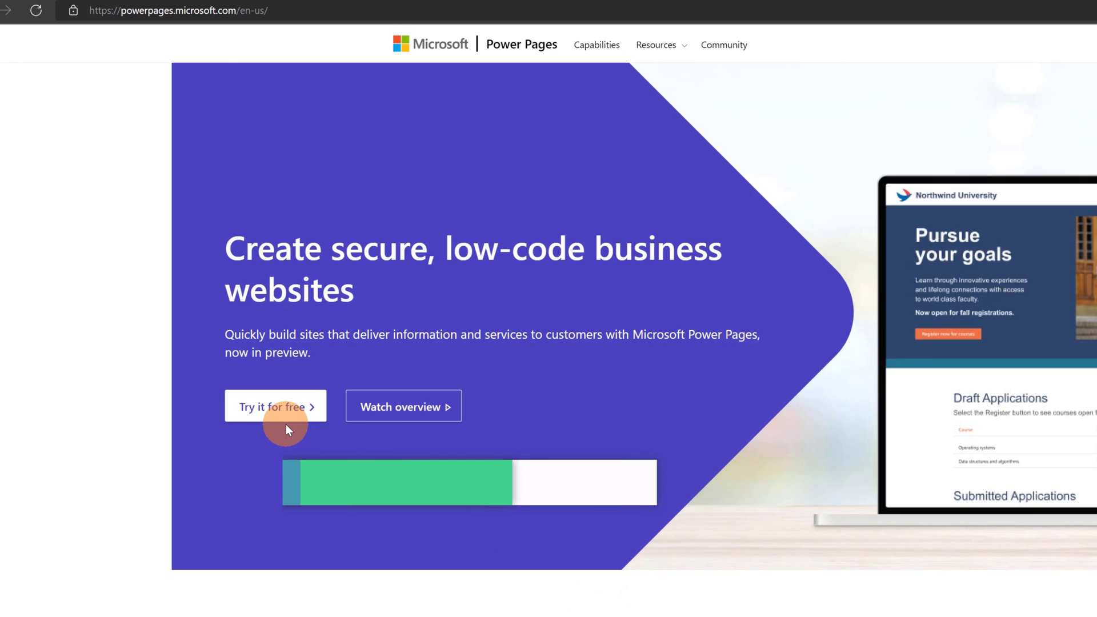
Step: Sign up for the 30-day Power Pages free trial with a work e-mail, accepting the terms
click(260, 412)
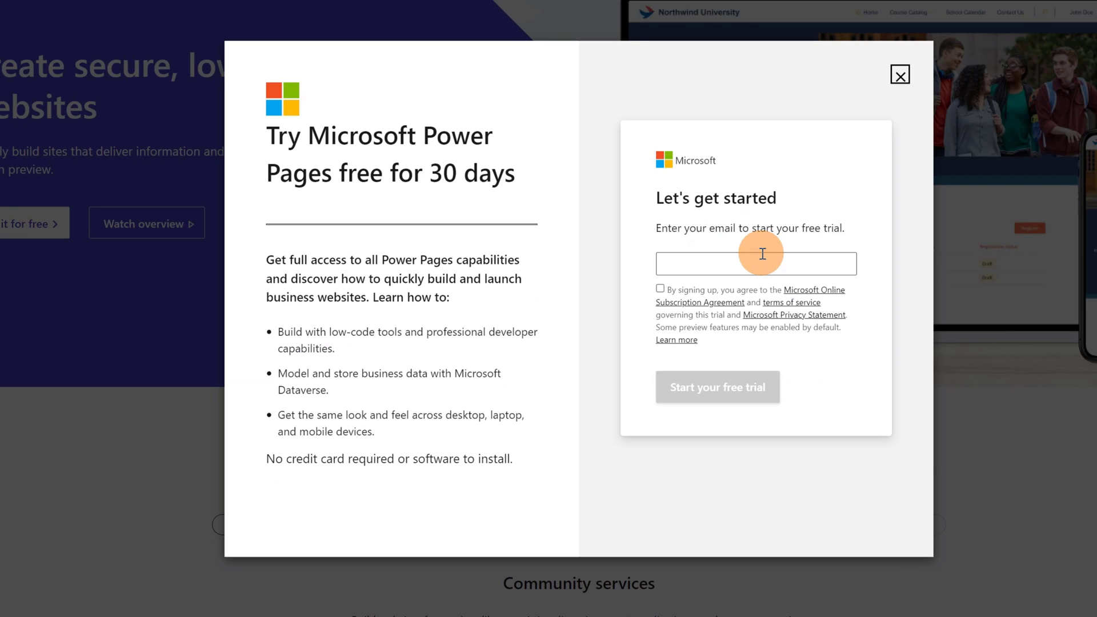
click(773, 262)
key(ctrl+v)
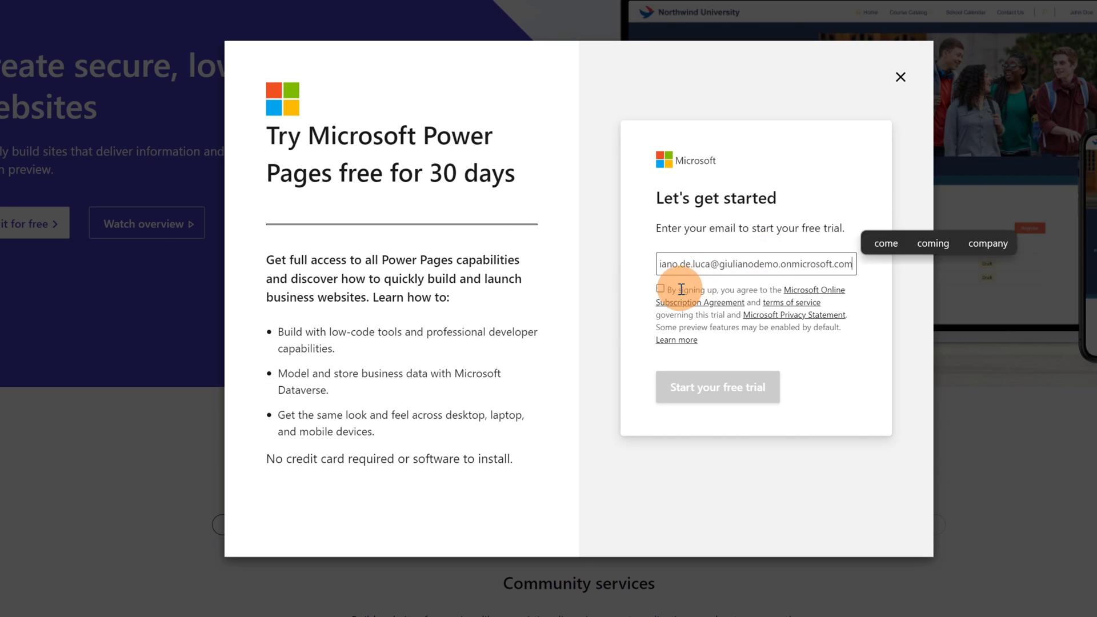
click(661, 288)
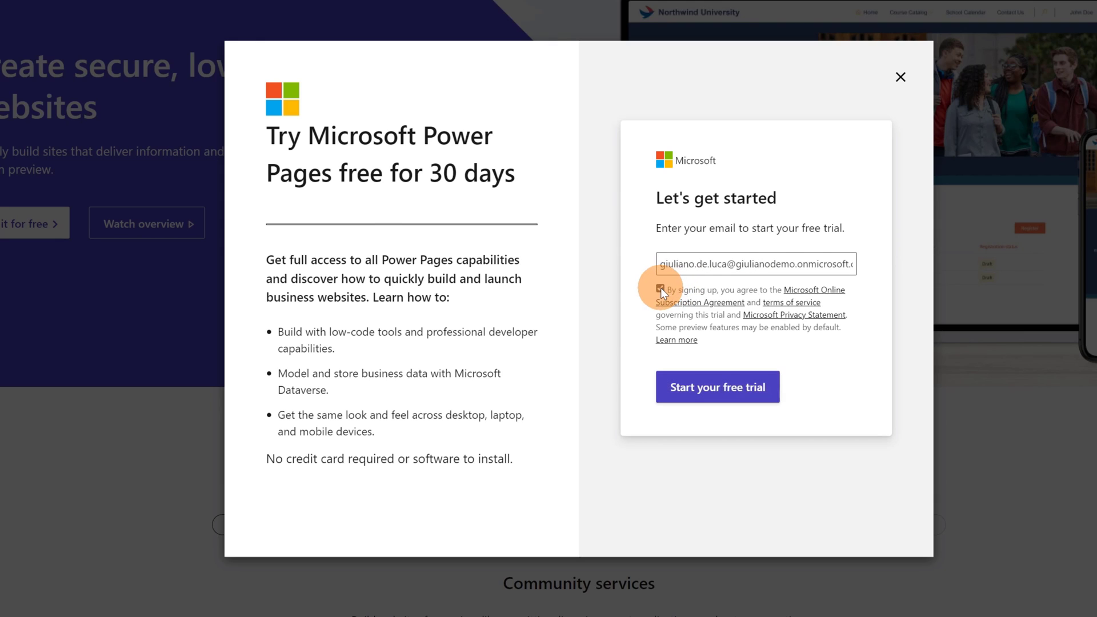
click(739, 405)
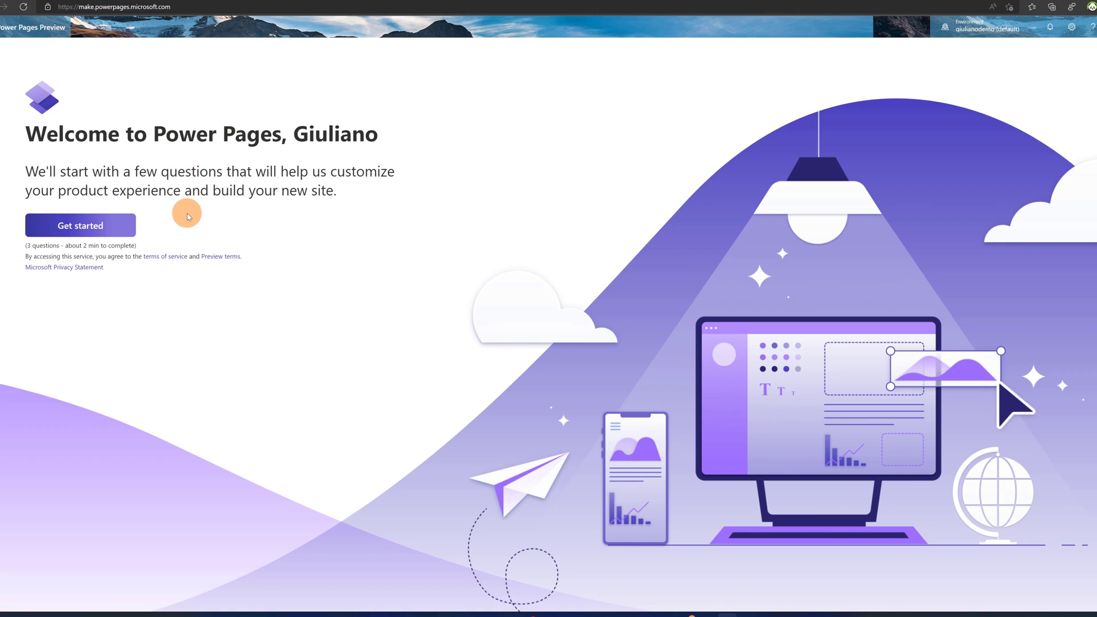
Step: Start site setup and answer that you build sites professionally
click(108, 231)
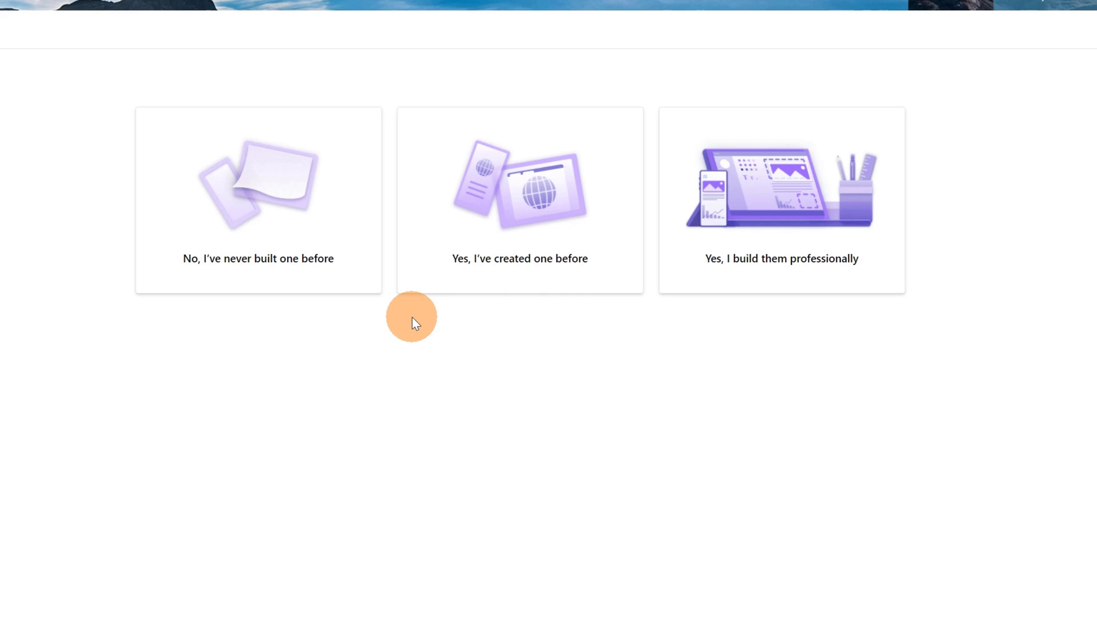
click(795, 262)
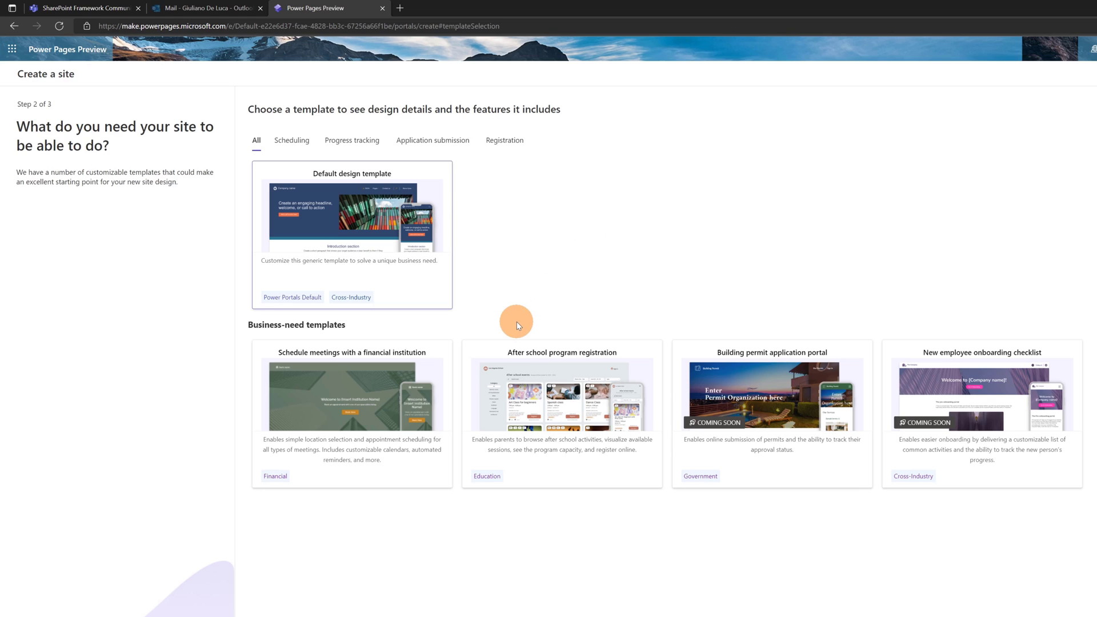
Step: Browse the Scheduling, Progress tracking, Application submission and Registration template tabs, then preview Default design
click(293, 142)
click(350, 141)
click(410, 142)
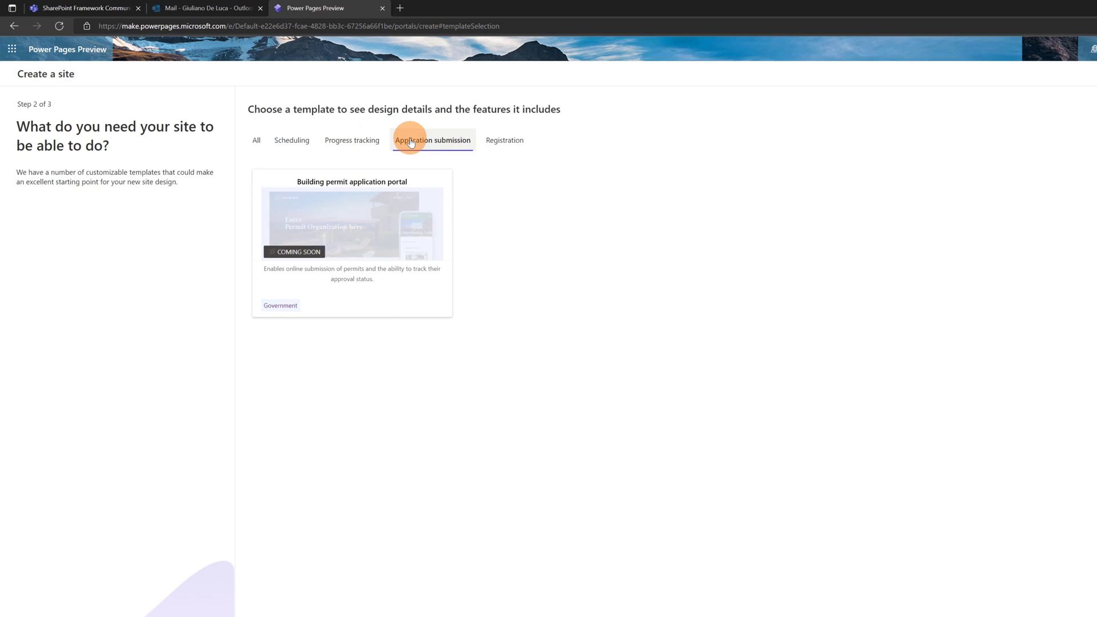
click(501, 142)
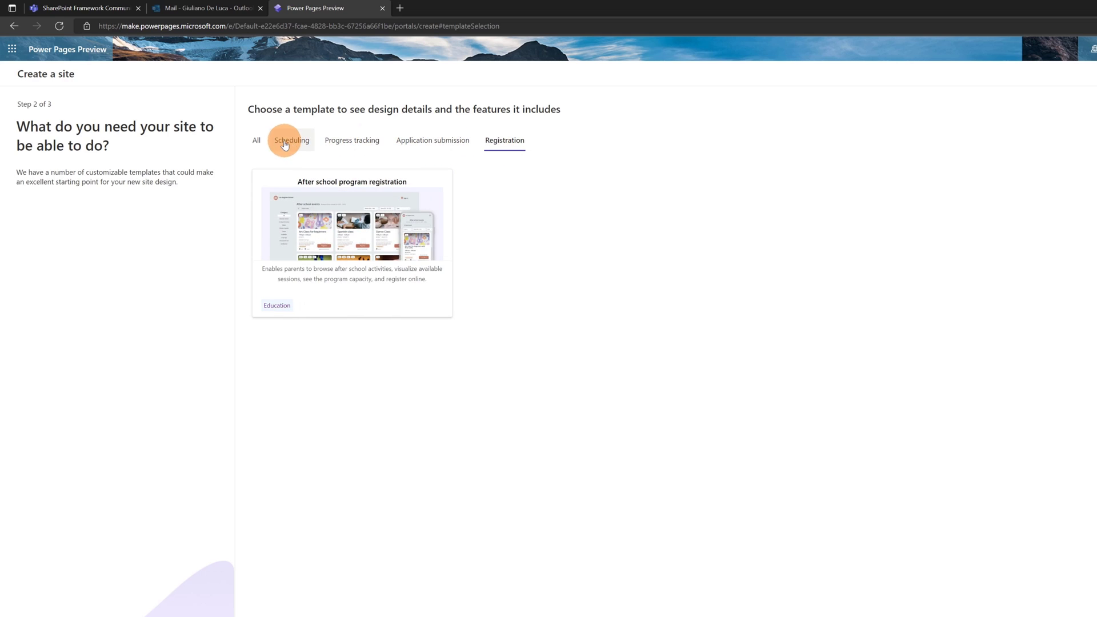
click(258, 141)
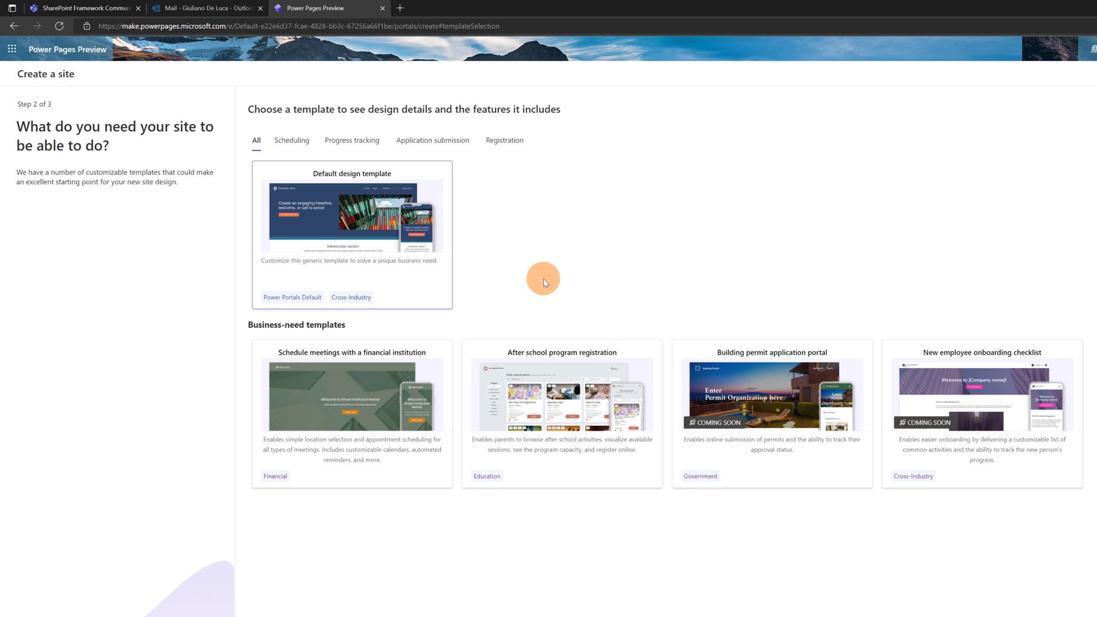
click(407, 224)
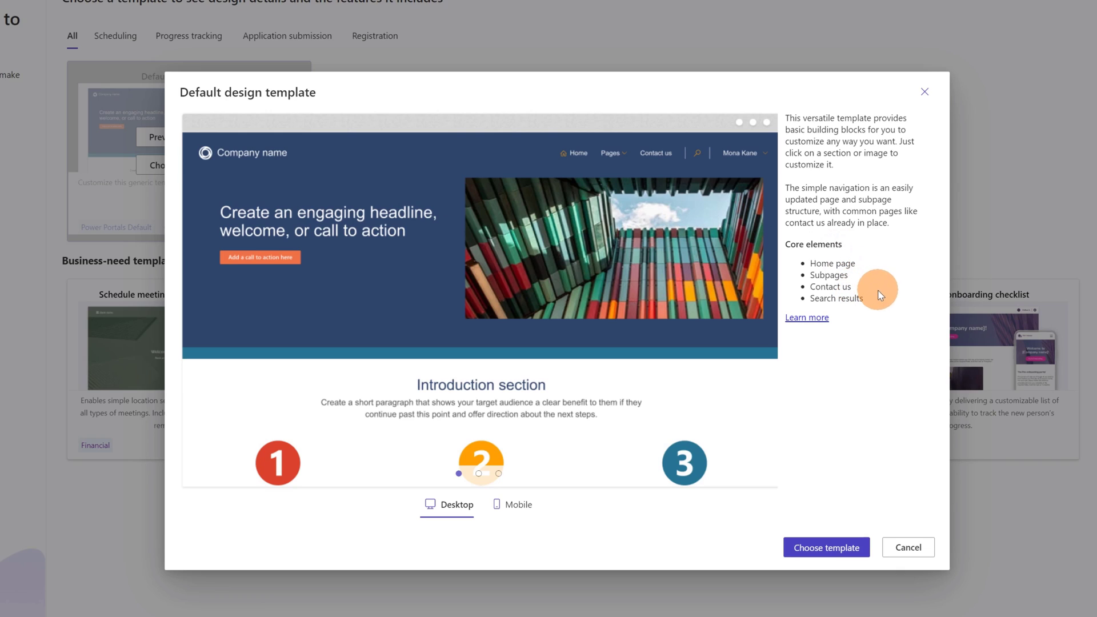
Step: Browse the Default design template's home, Pages and Contact us slides in desktop view
click(479, 473)
click(500, 476)
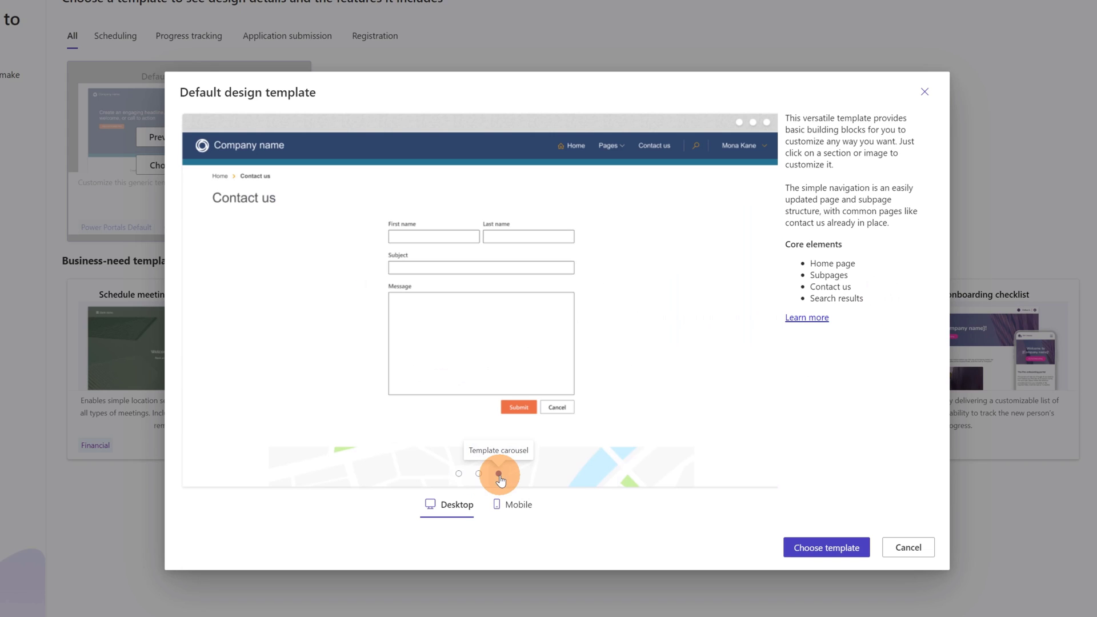
click(478, 475)
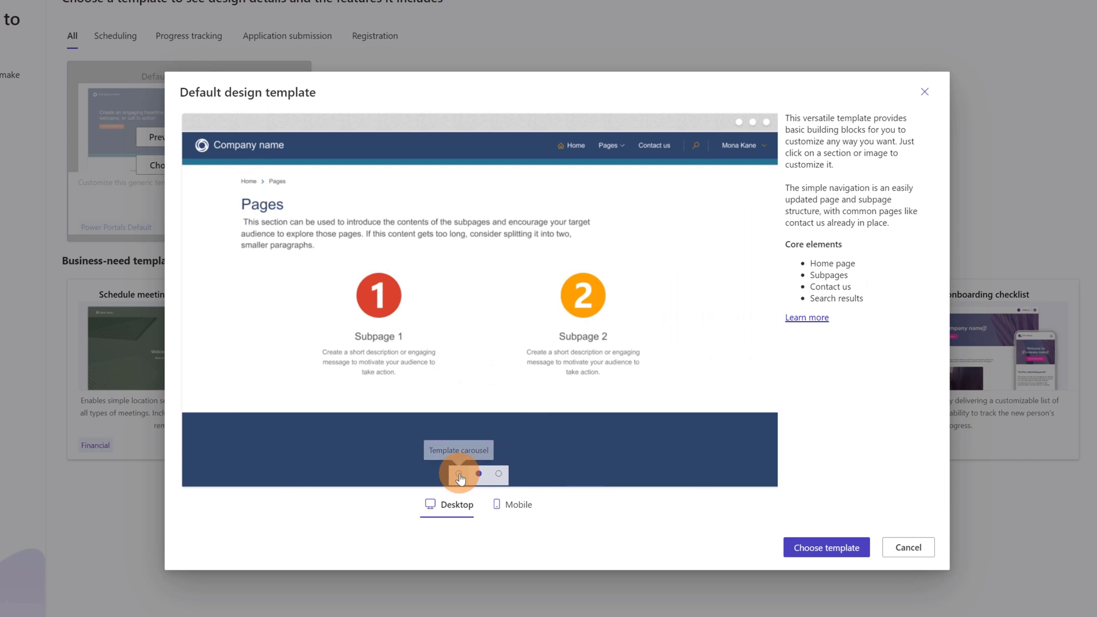
click(459, 474)
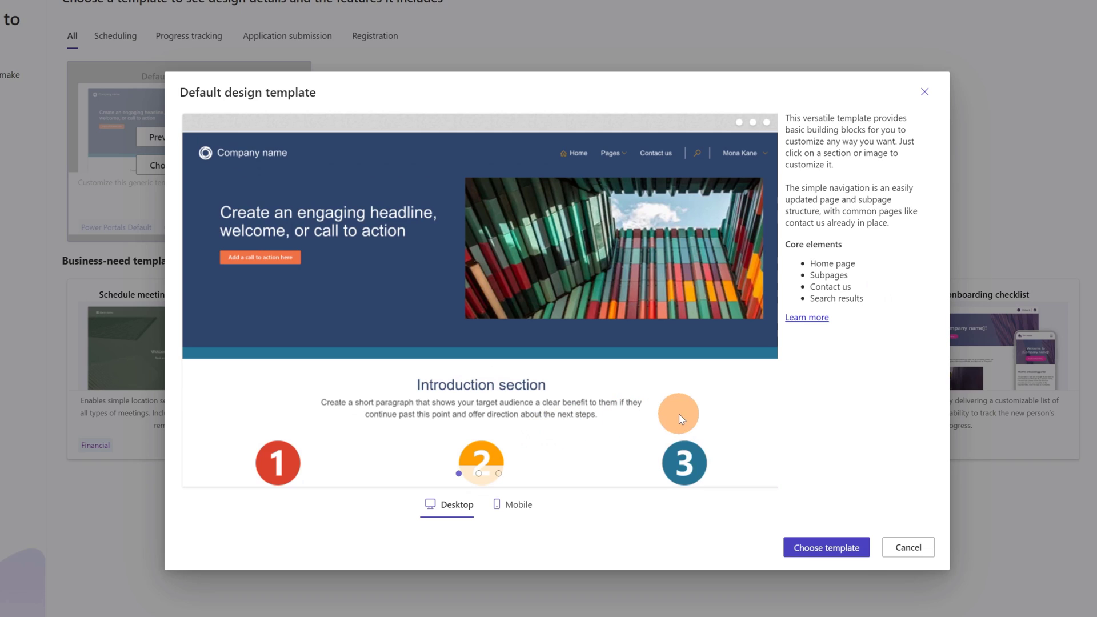
Step: Check the template's pages in mobile view, then choose the Default design template
click(518, 514)
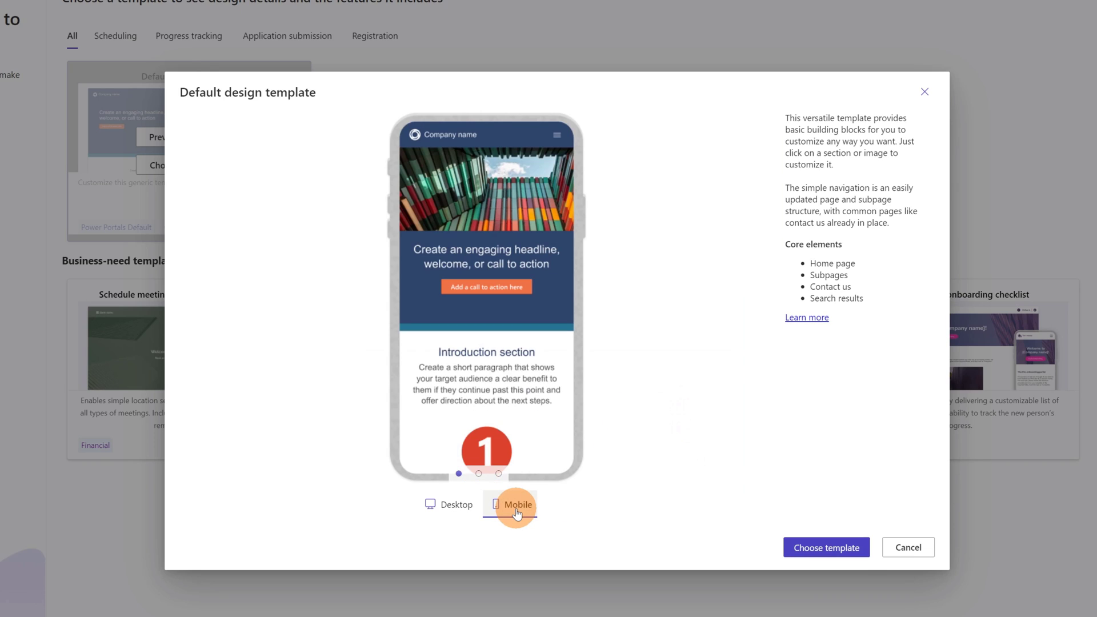
click(480, 475)
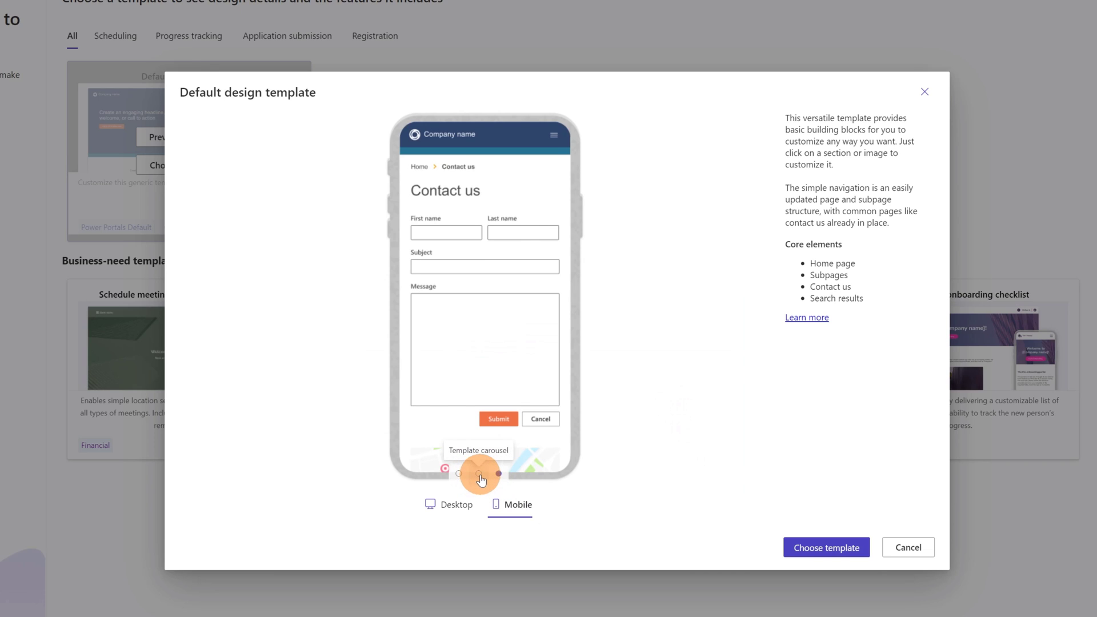
click(479, 474)
click(459, 474)
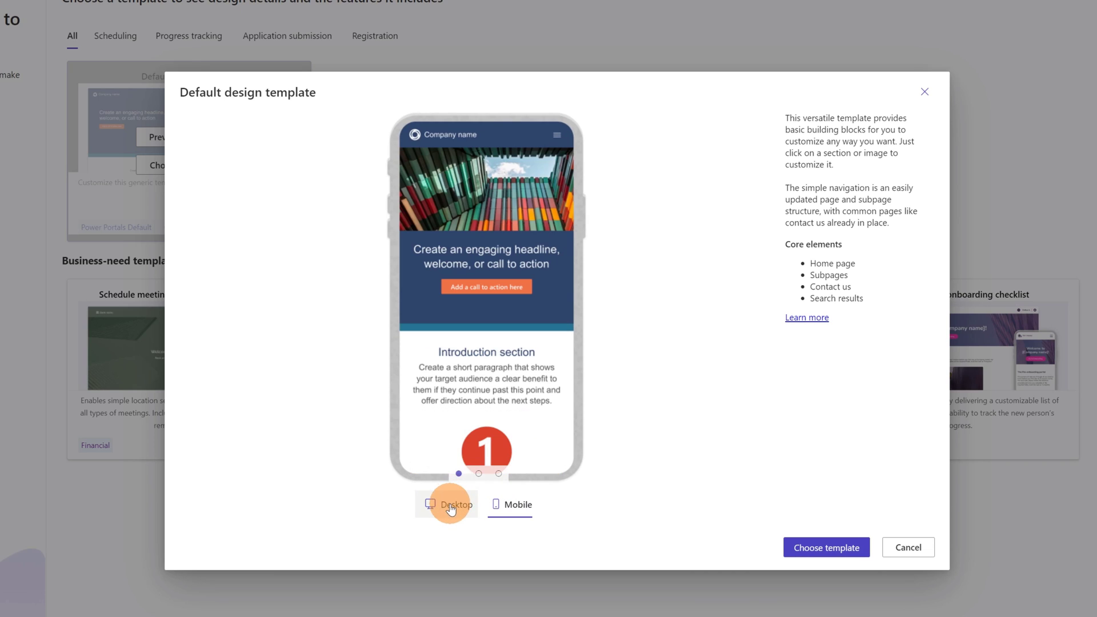
click(451, 506)
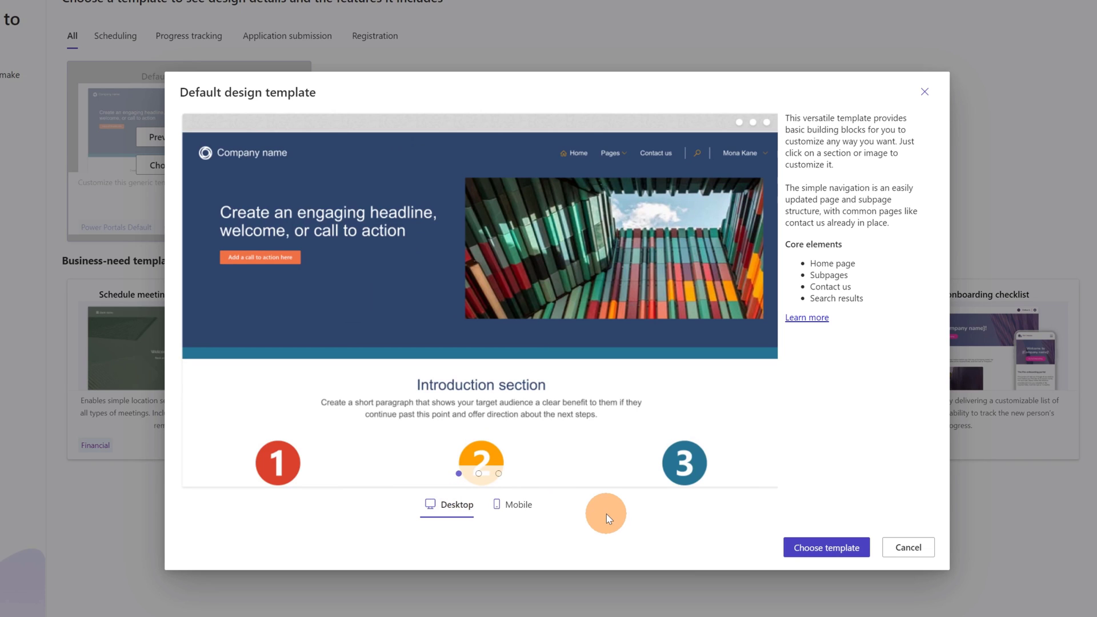
click(814, 547)
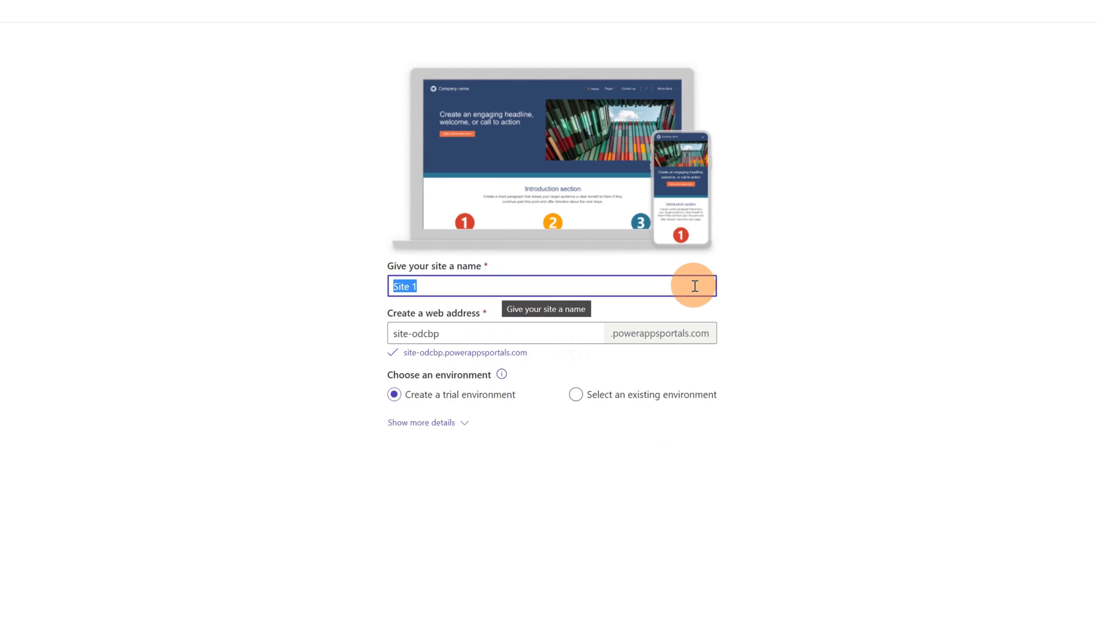
Step: Name the site Tech Coach, review the environment and language details, and create it
text(Tech Coach)
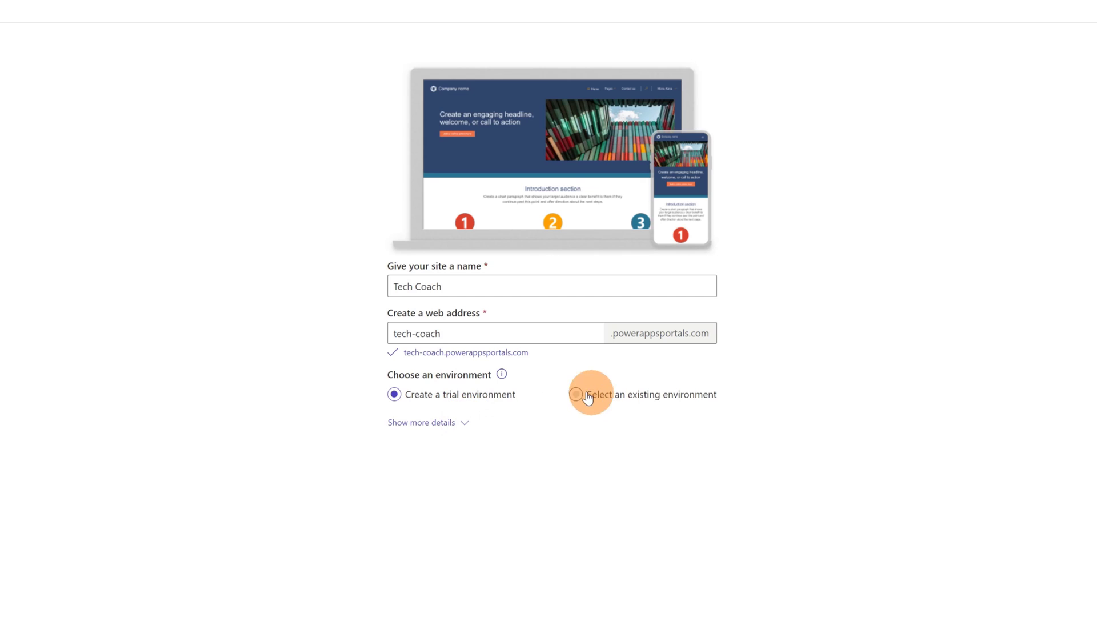
click(460, 423)
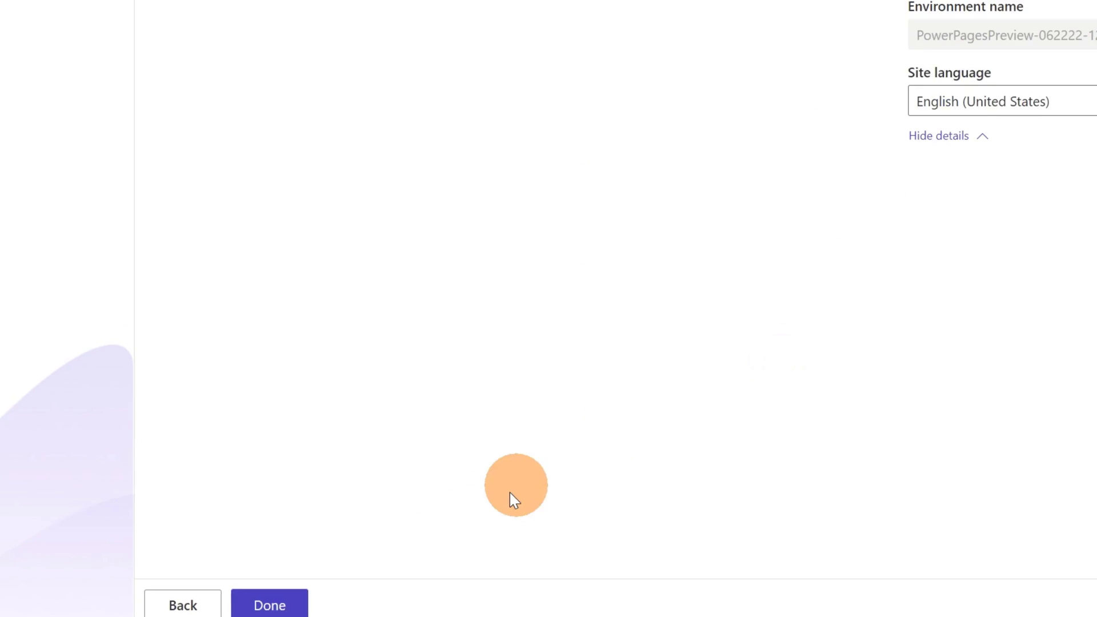
click(312, 565)
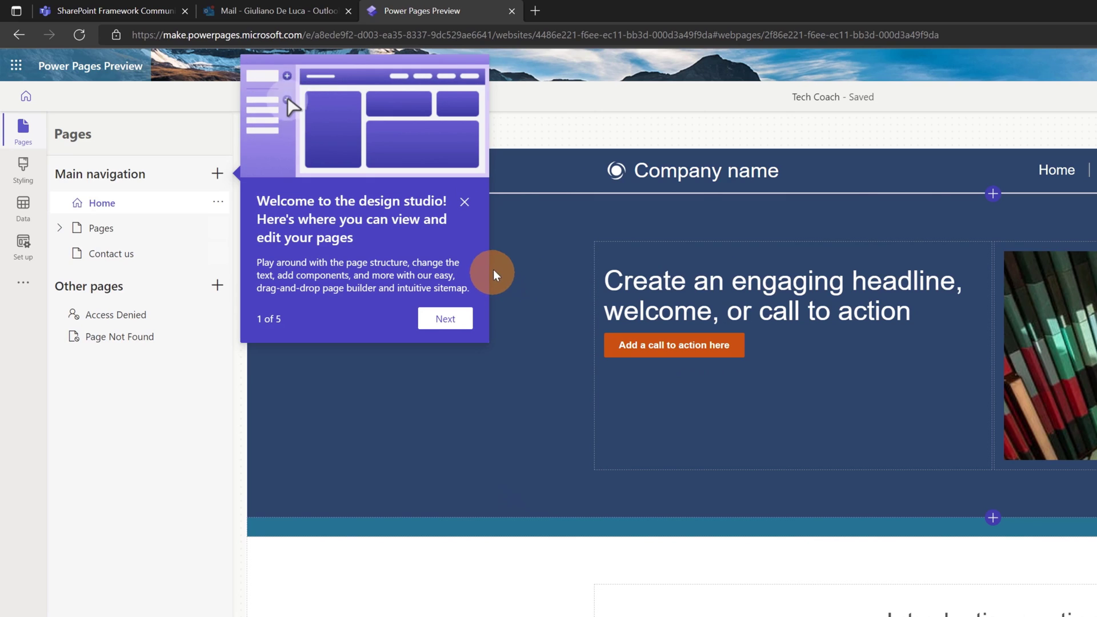
Step: Close the design studio's welcome teaching popup
click(467, 200)
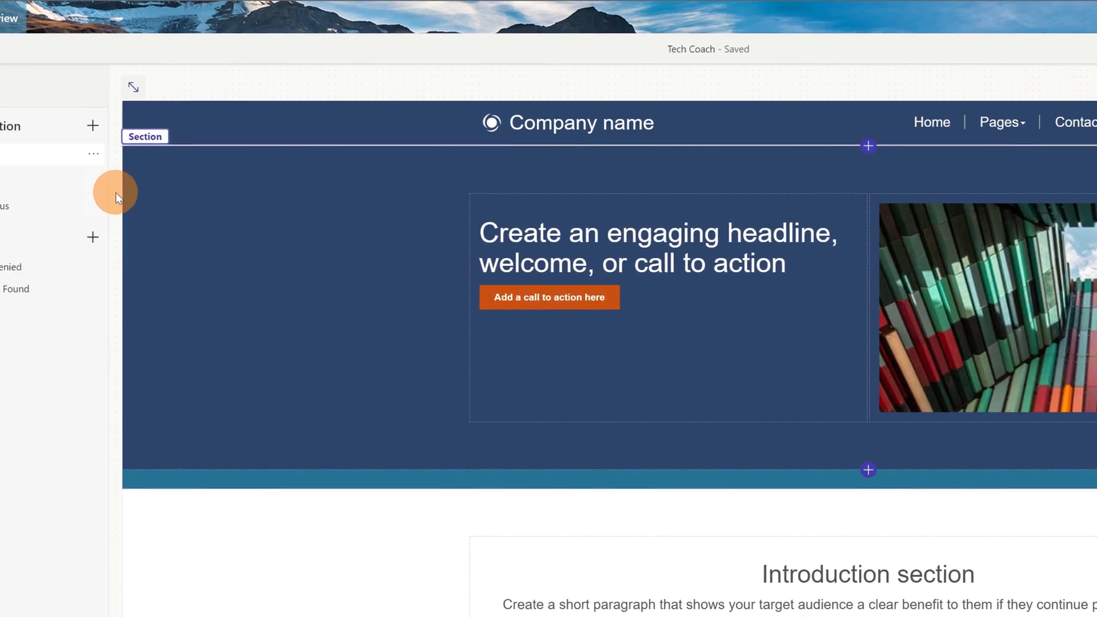
Step: Move Subpage 1 below Subpage 2, confirm the order in the Pages menu, and open its settings
click(64, 182)
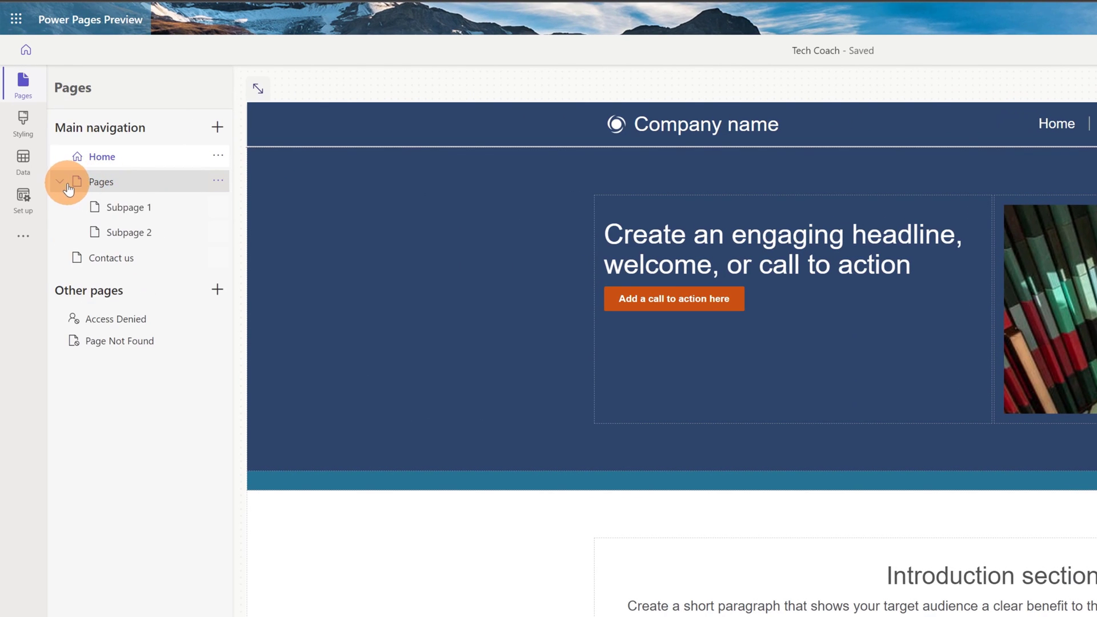
click(128, 209)
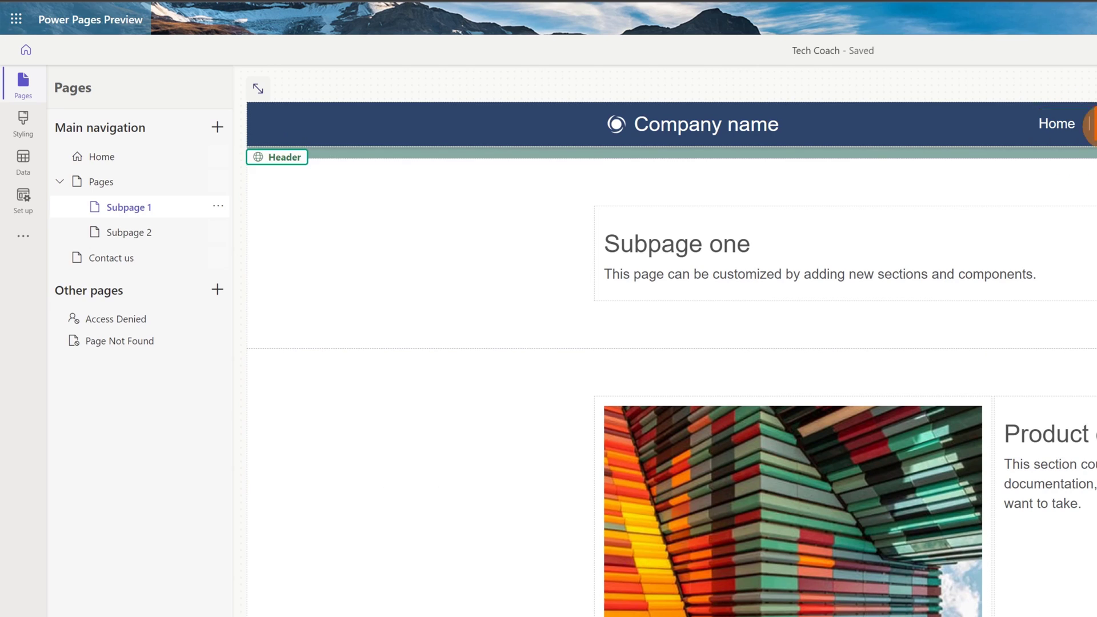
click(219, 207)
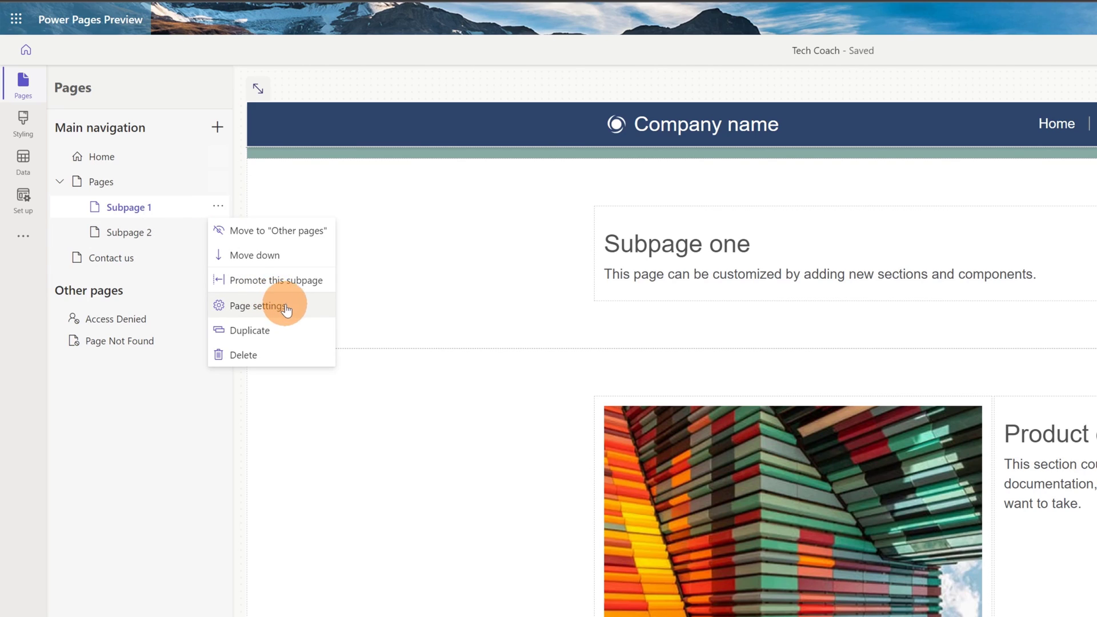
click(273, 264)
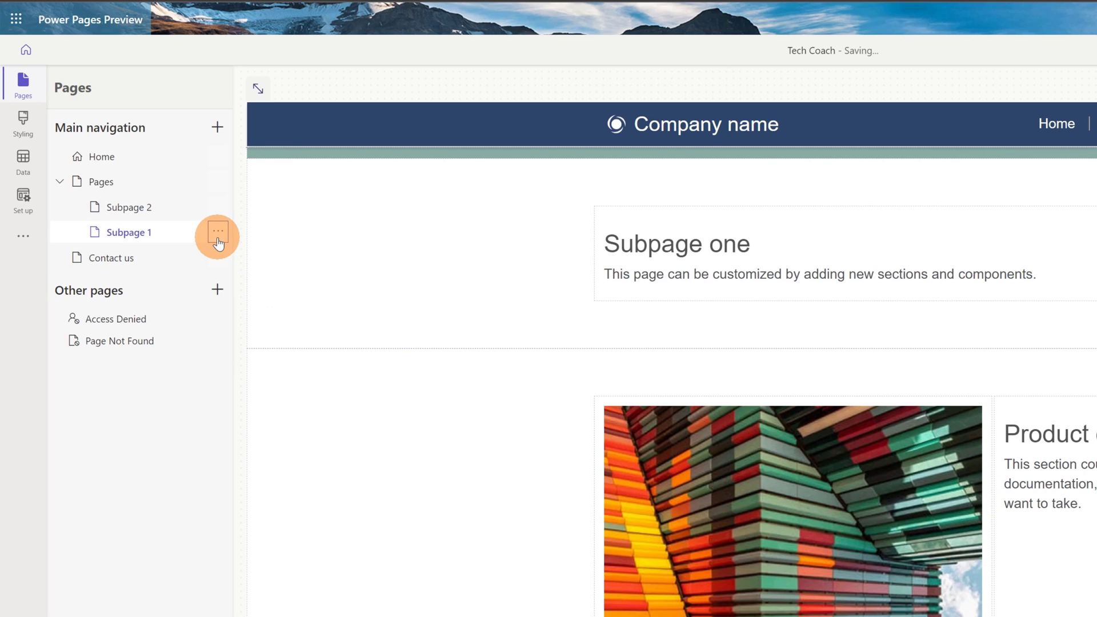
click(743, 120)
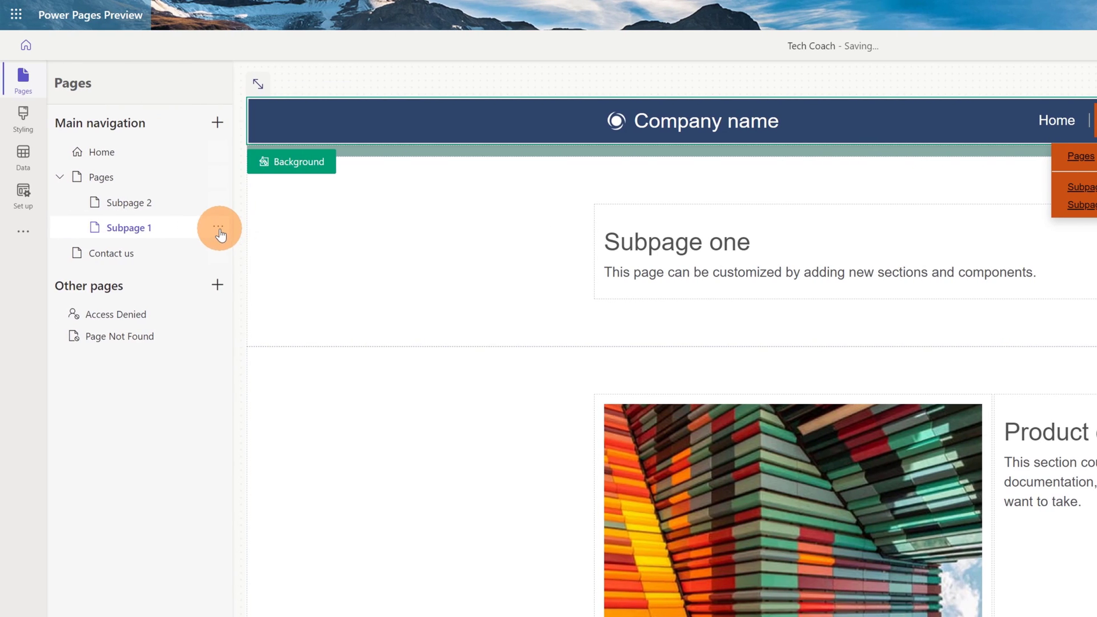
click(219, 229)
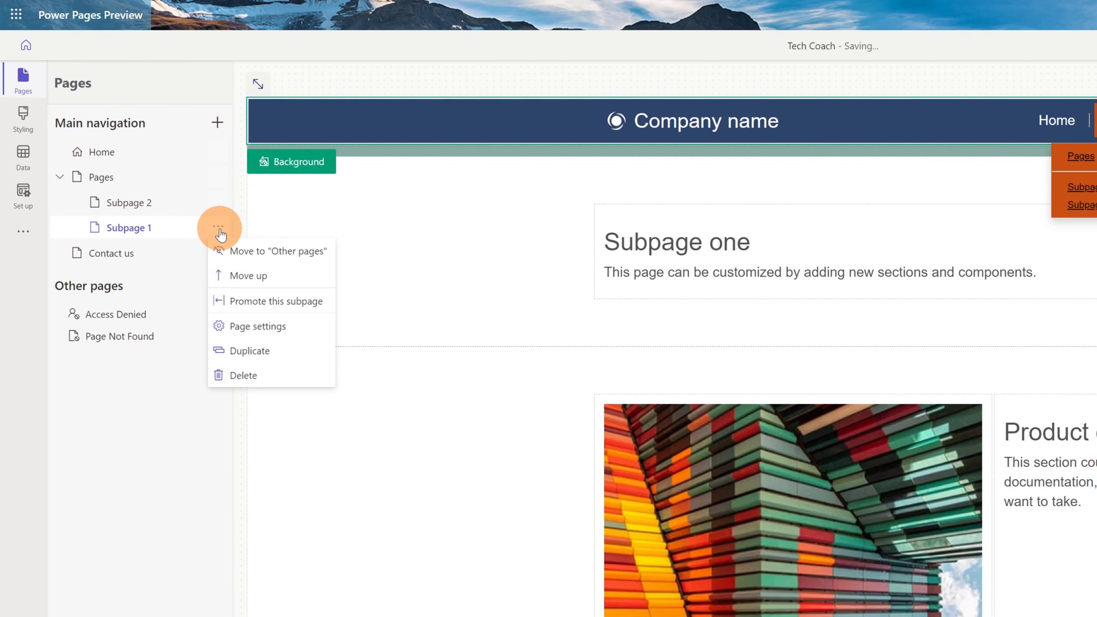
click(234, 327)
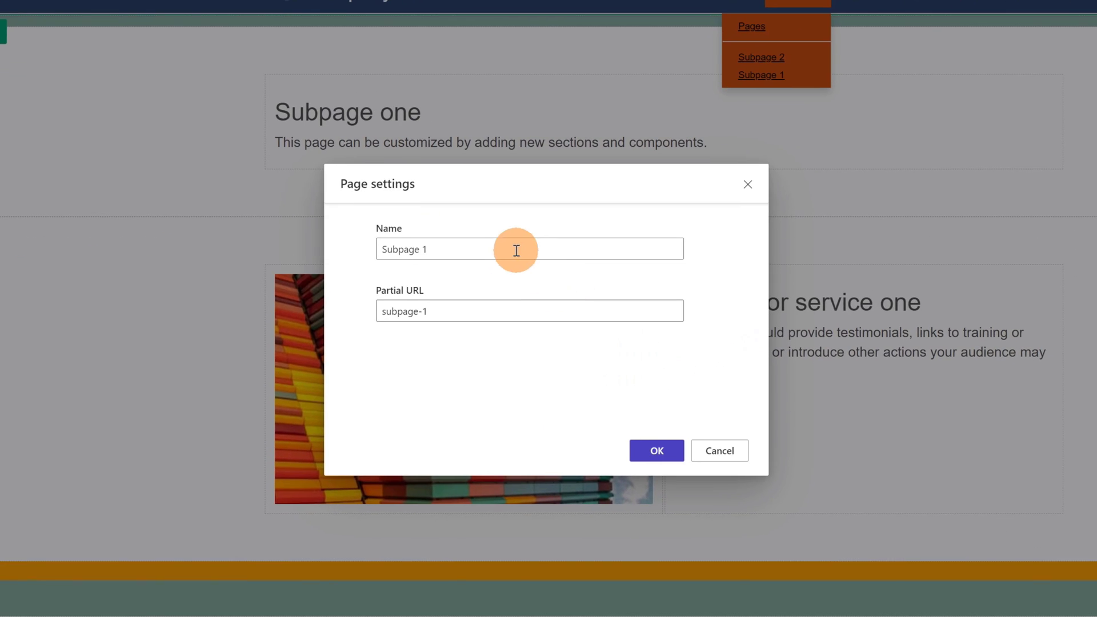
Step: Rename Subpage 1 to Subpage with partial URL subpage and save the settings
click(496, 244)
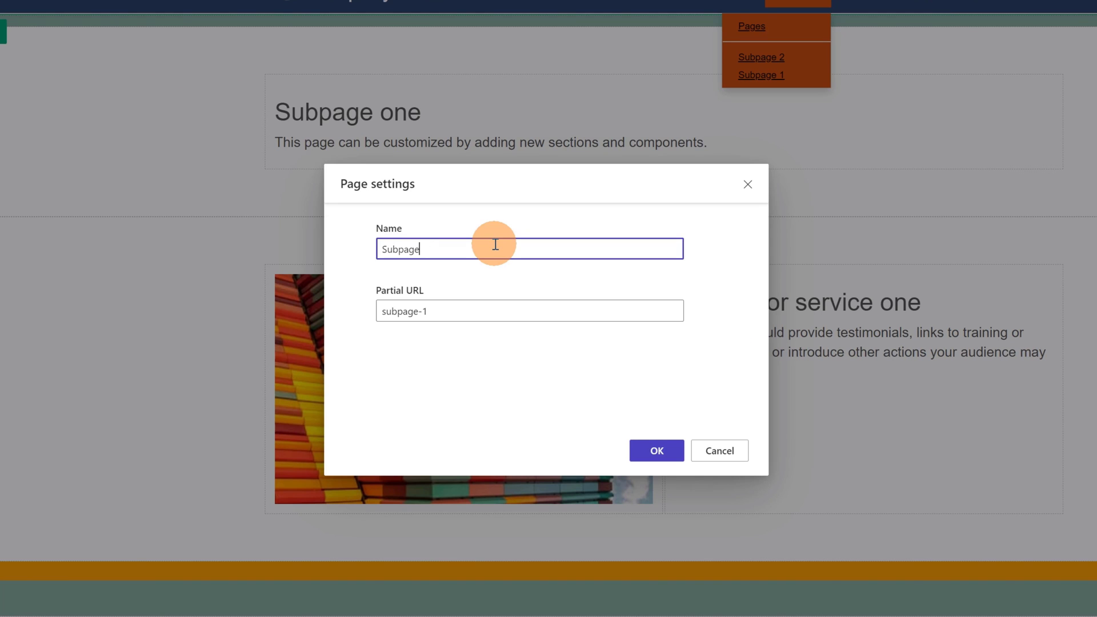
click(508, 314)
key(ctrl+a)
text(subpage)
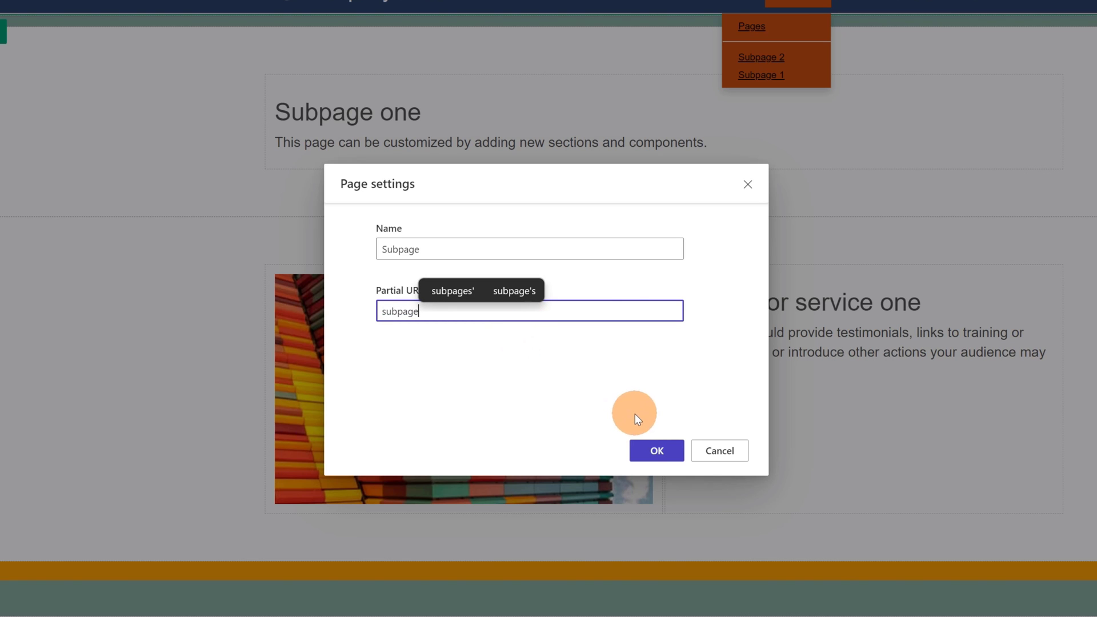
click(645, 448)
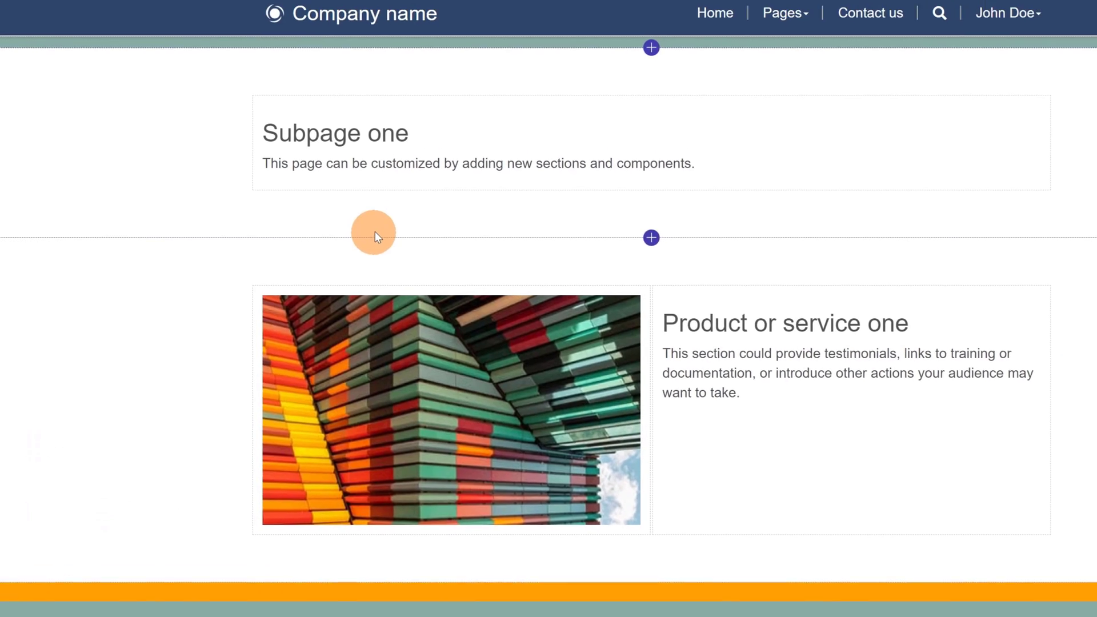
Step: Drag Subpage above Subpage 2, then nest Contact us and promote it back to top level
click(806, 13)
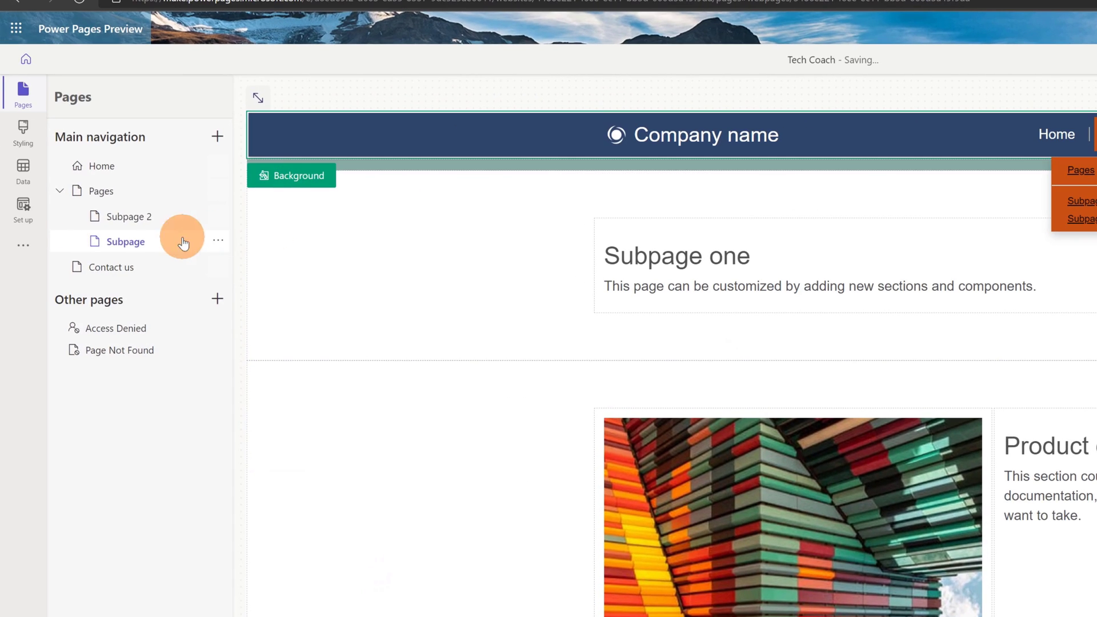
drag(183, 243, 127, 211)
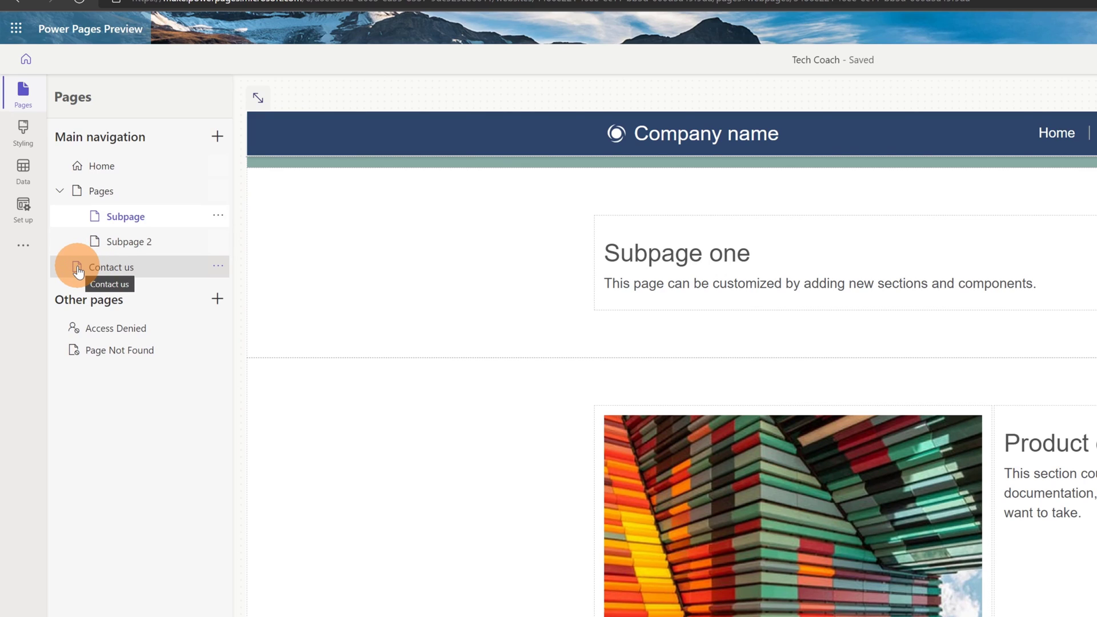
drag(78, 271, 63, 289)
click(218, 266)
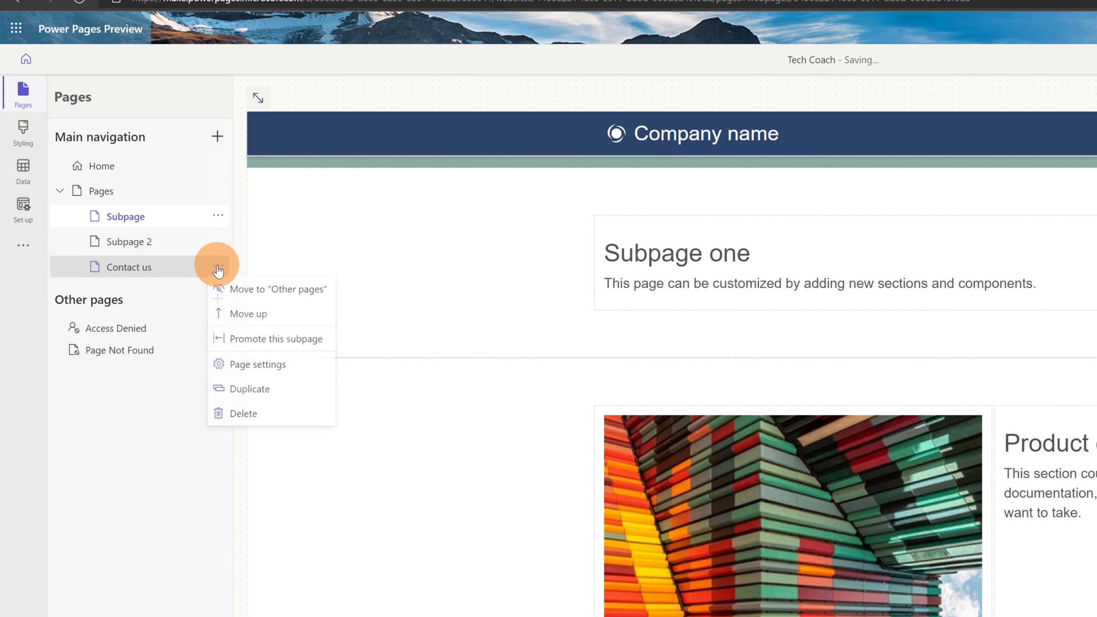
click(248, 343)
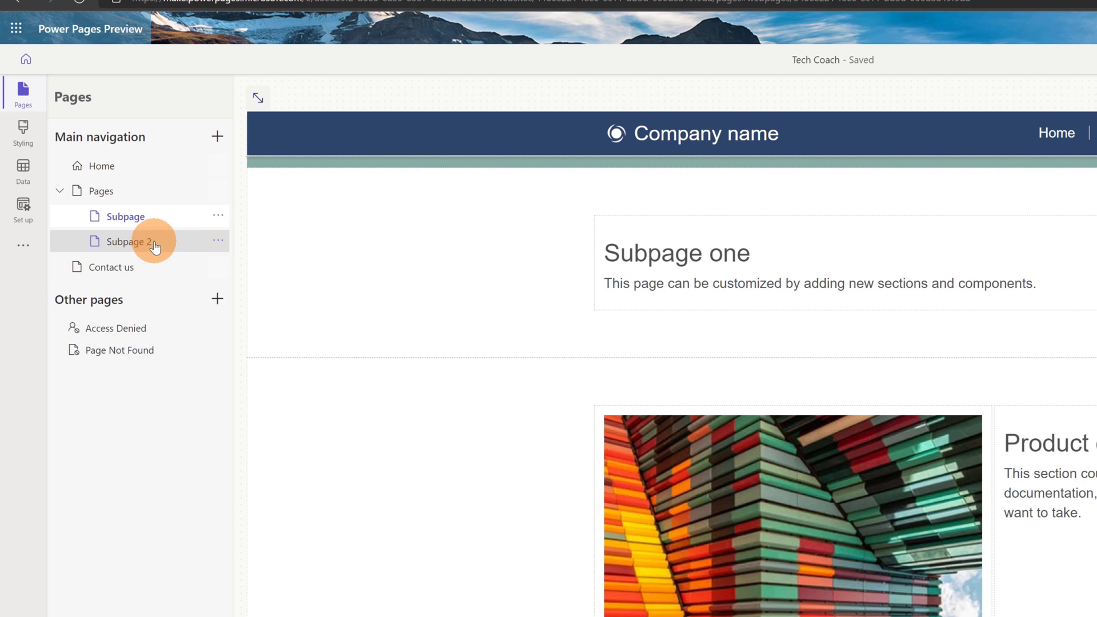
Step: Add an Intro page with a standard layout to main navigation, then return to Home
click(217, 140)
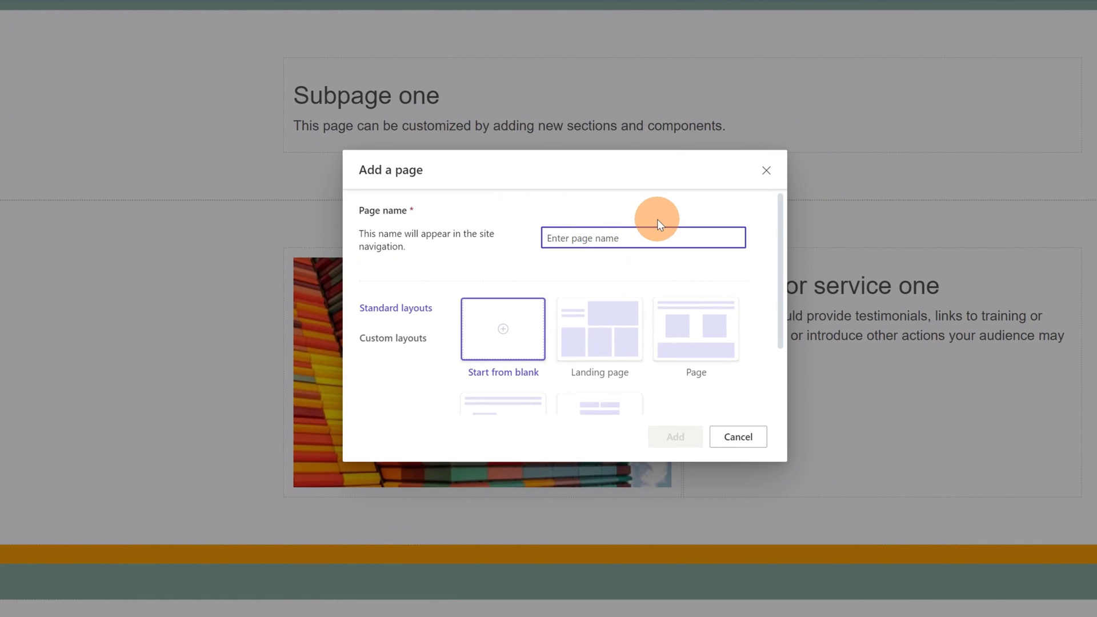
text(Intro)
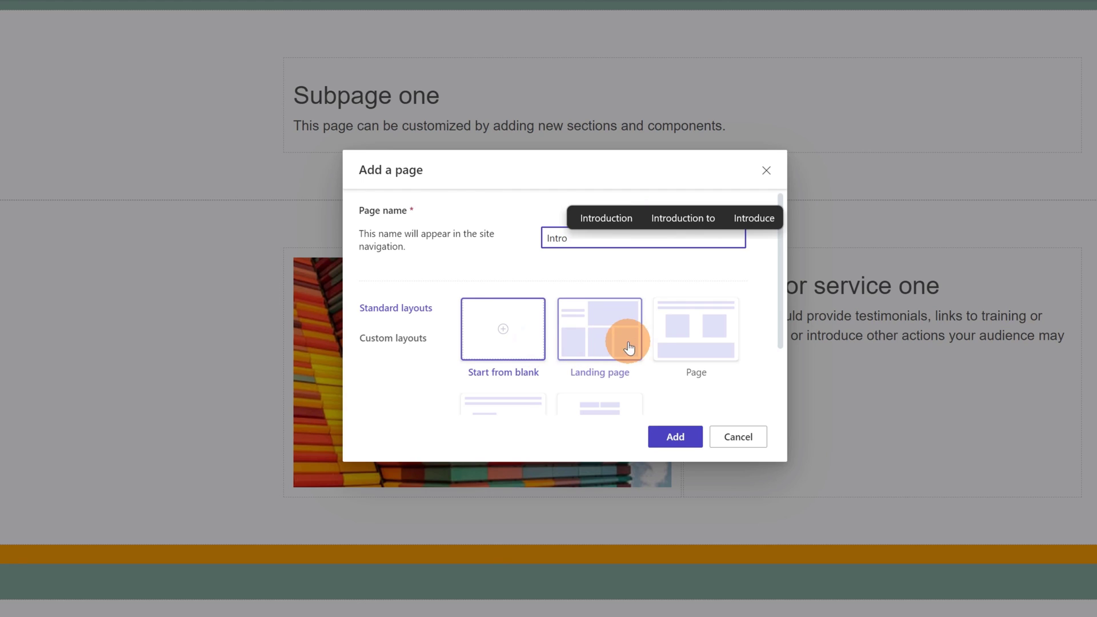
scroll(632, 343, down, 2)
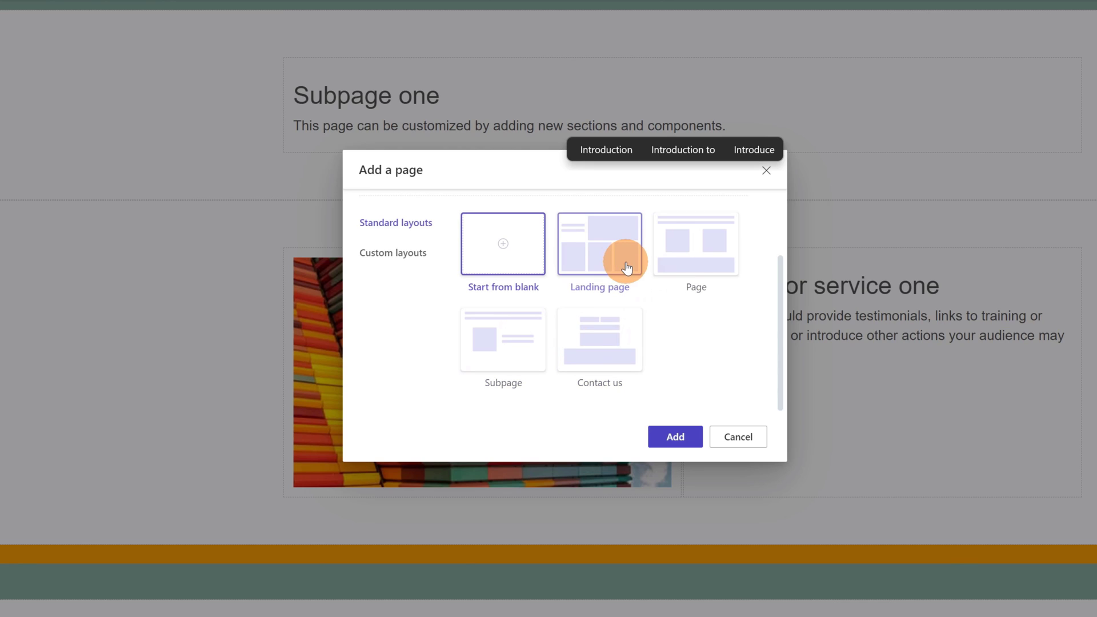
click(717, 256)
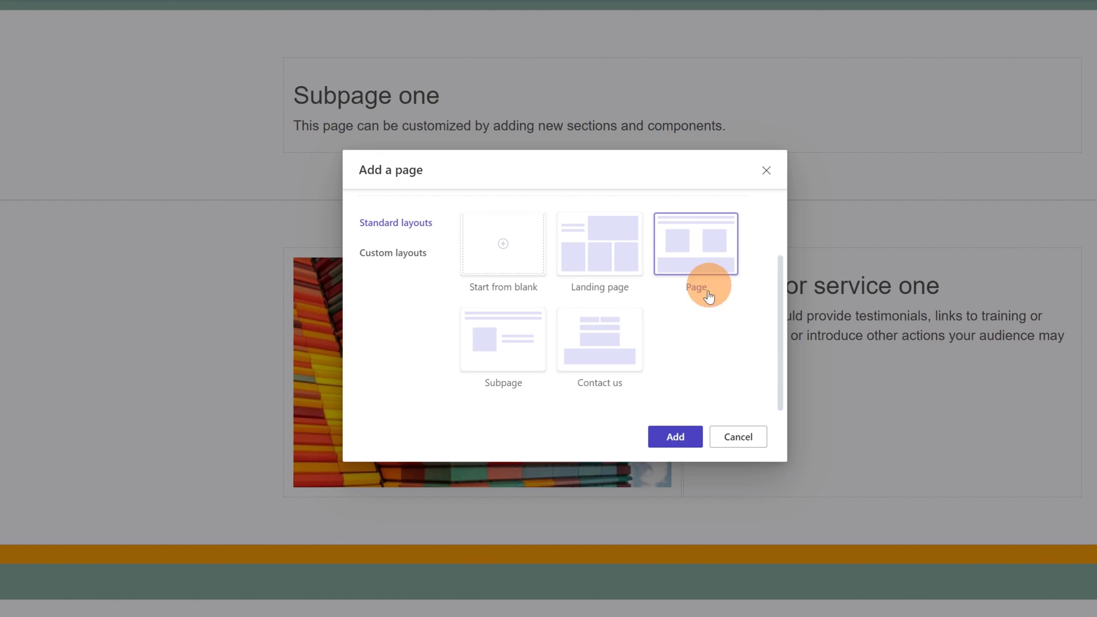
click(666, 439)
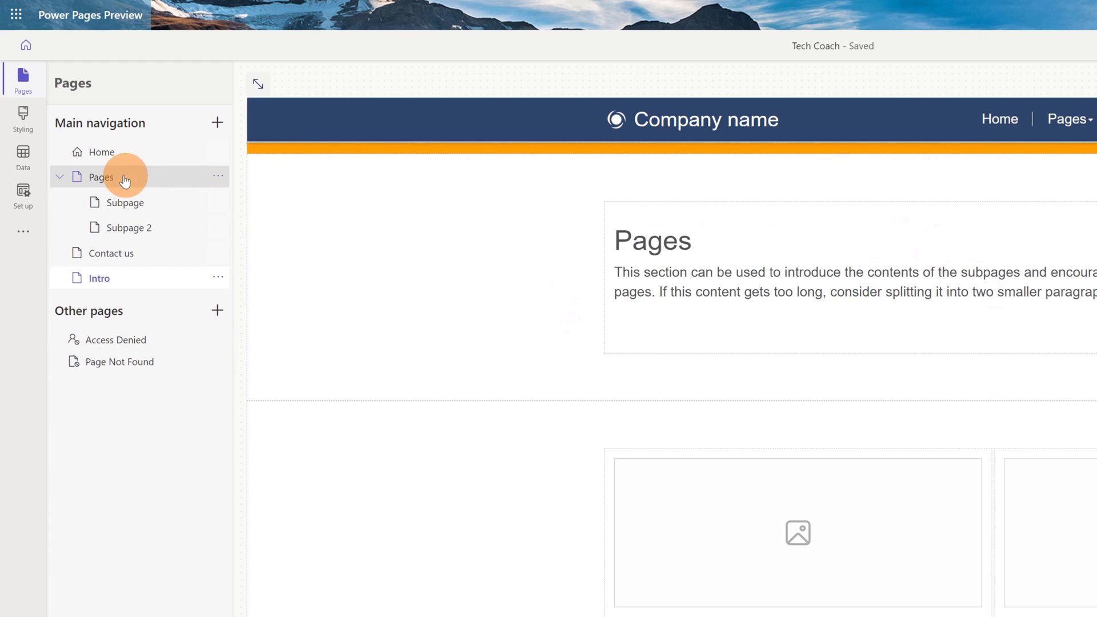
click(102, 162)
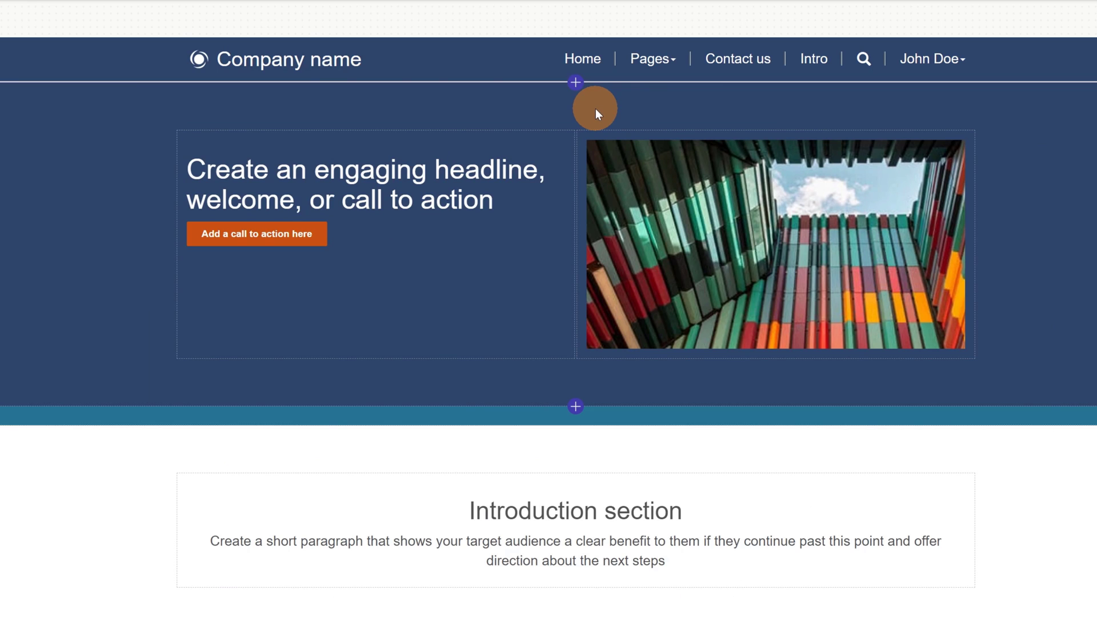
click(578, 85)
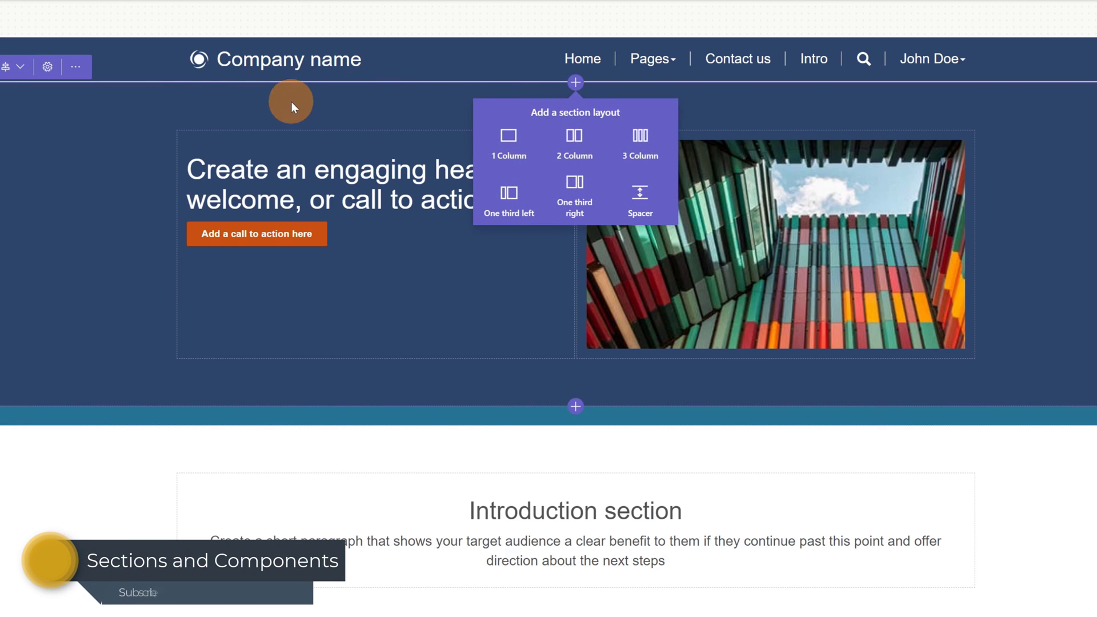
click(142, 109)
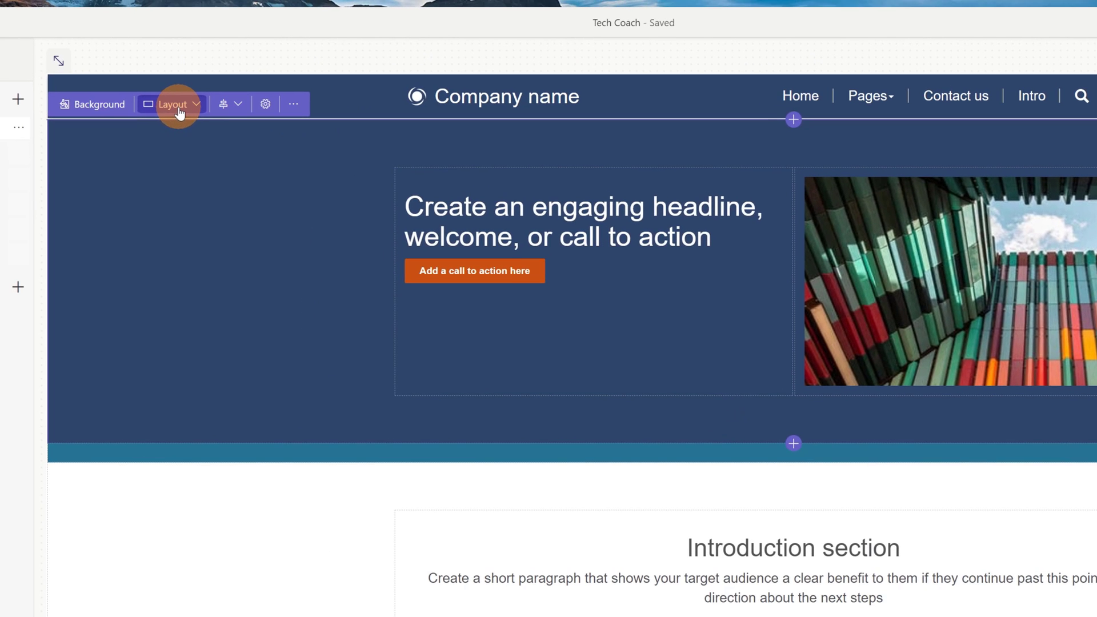
click(179, 108)
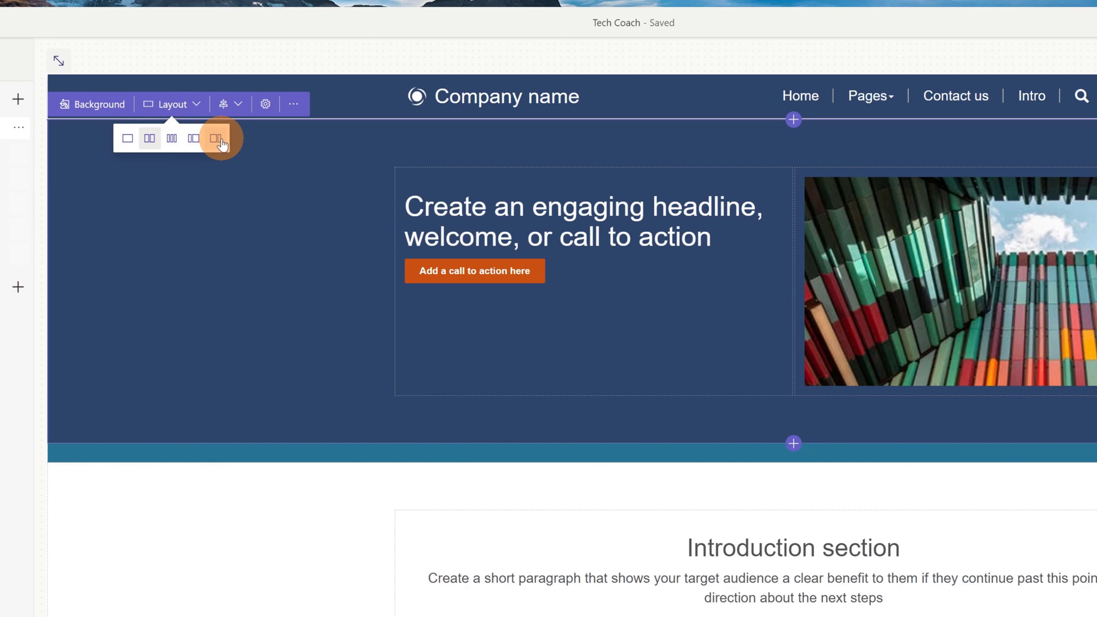
click(127, 107)
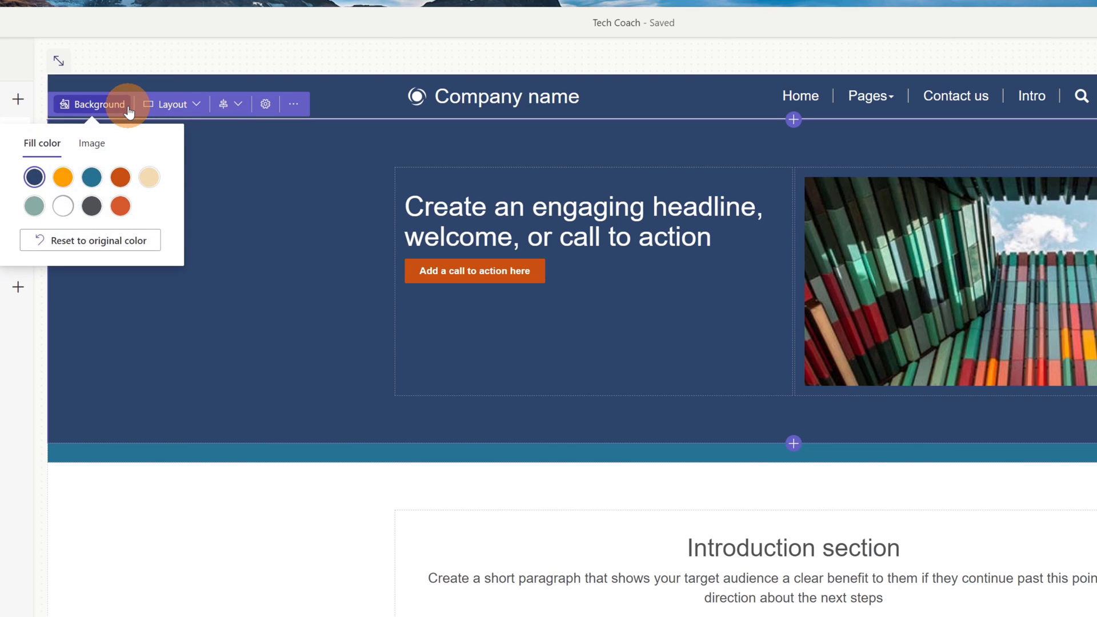
click(91, 144)
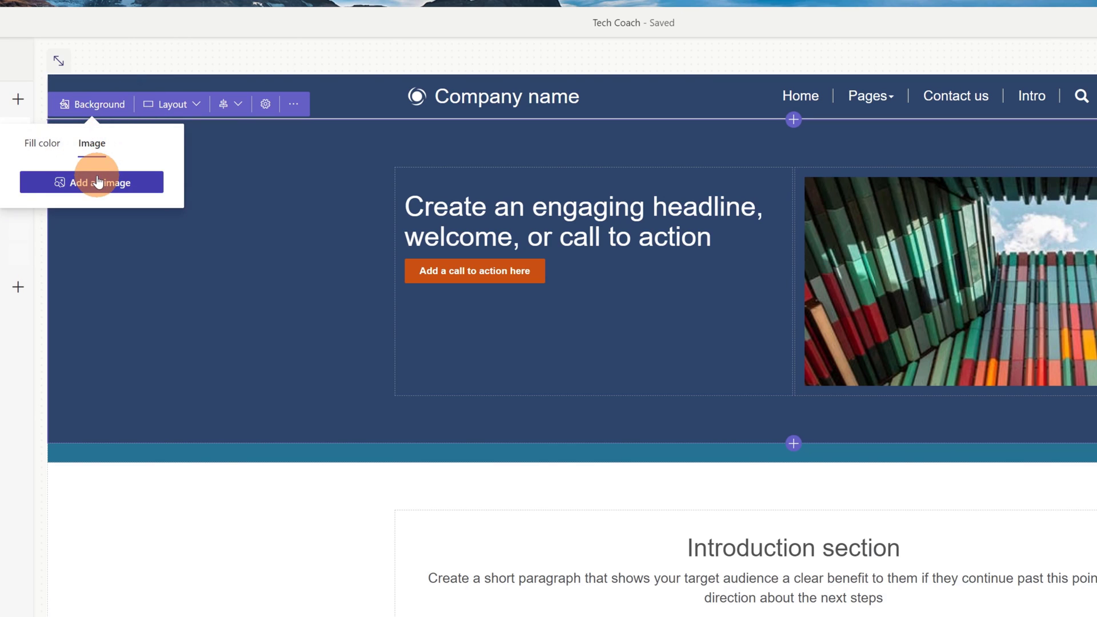
click(238, 111)
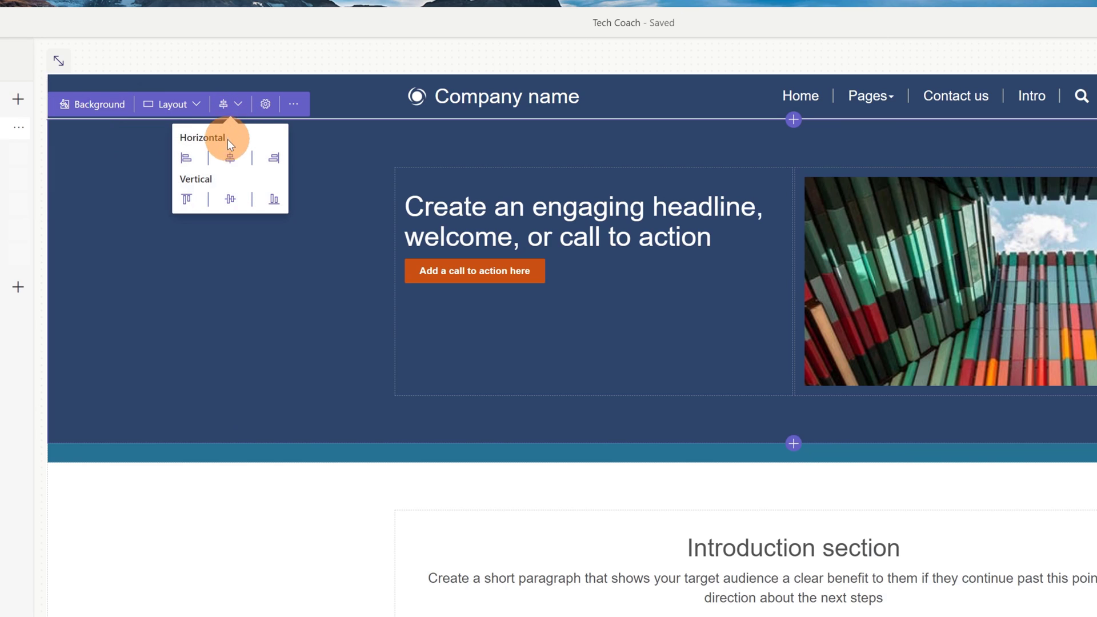
click(309, 135)
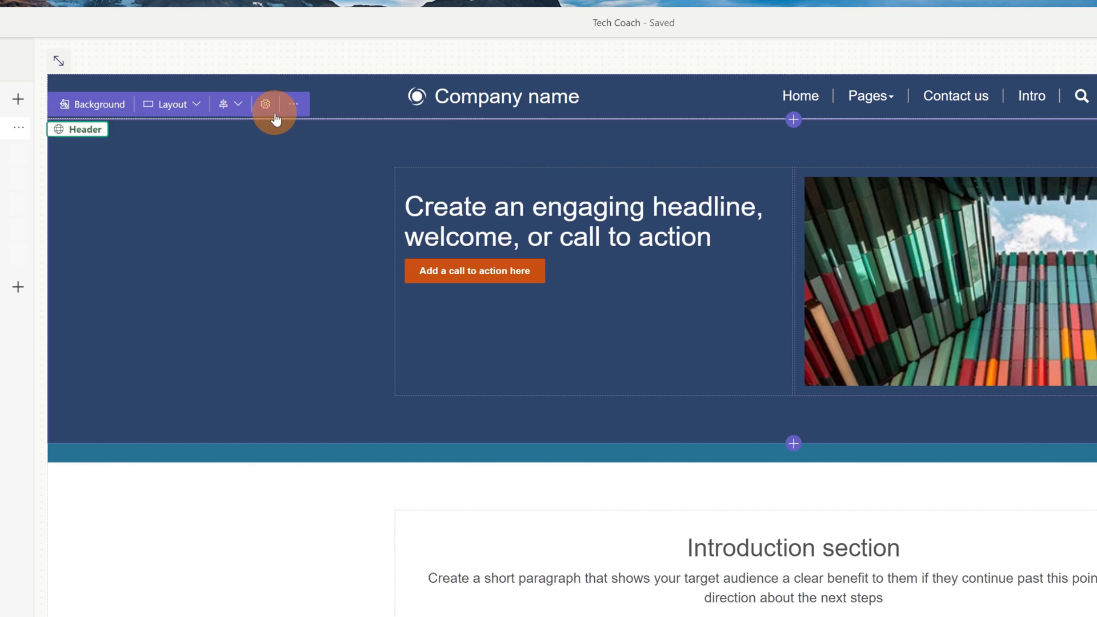
click(266, 104)
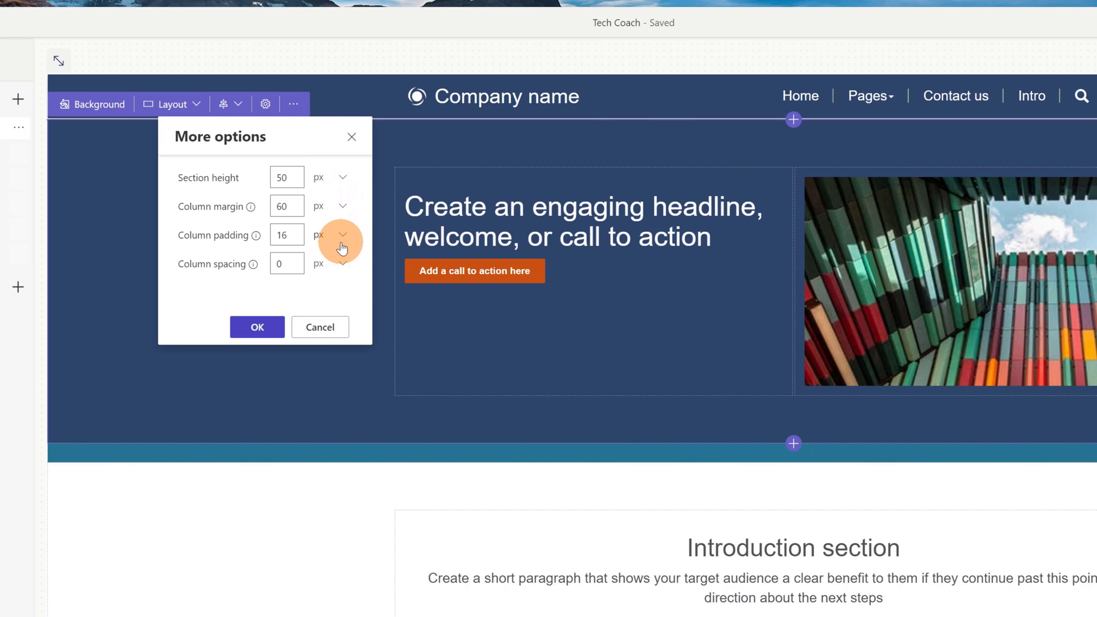
click(336, 328)
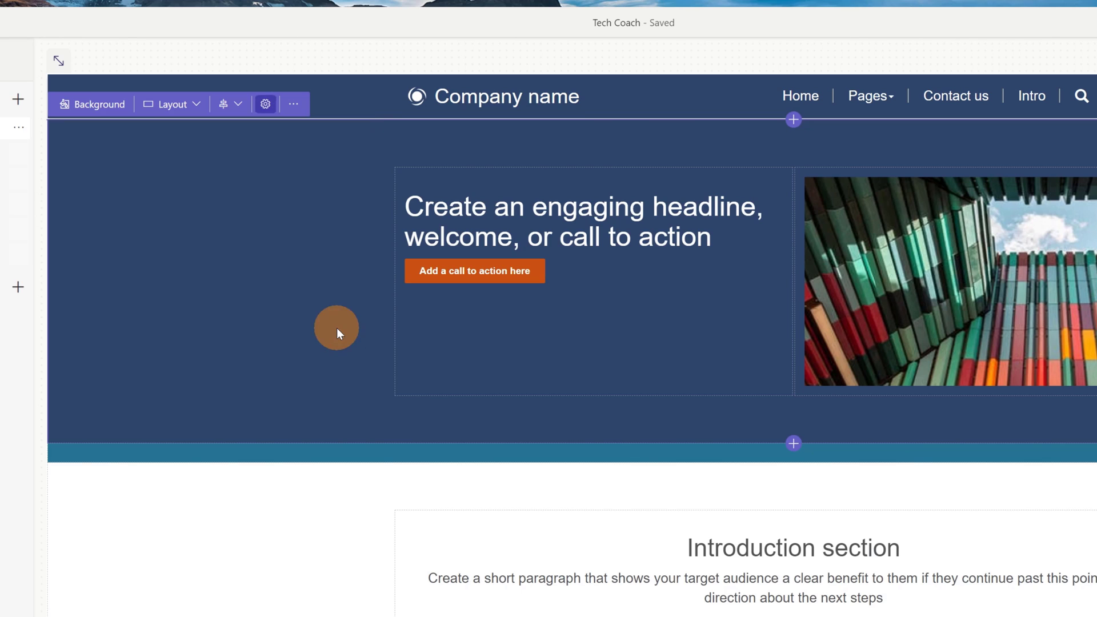
click(295, 108)
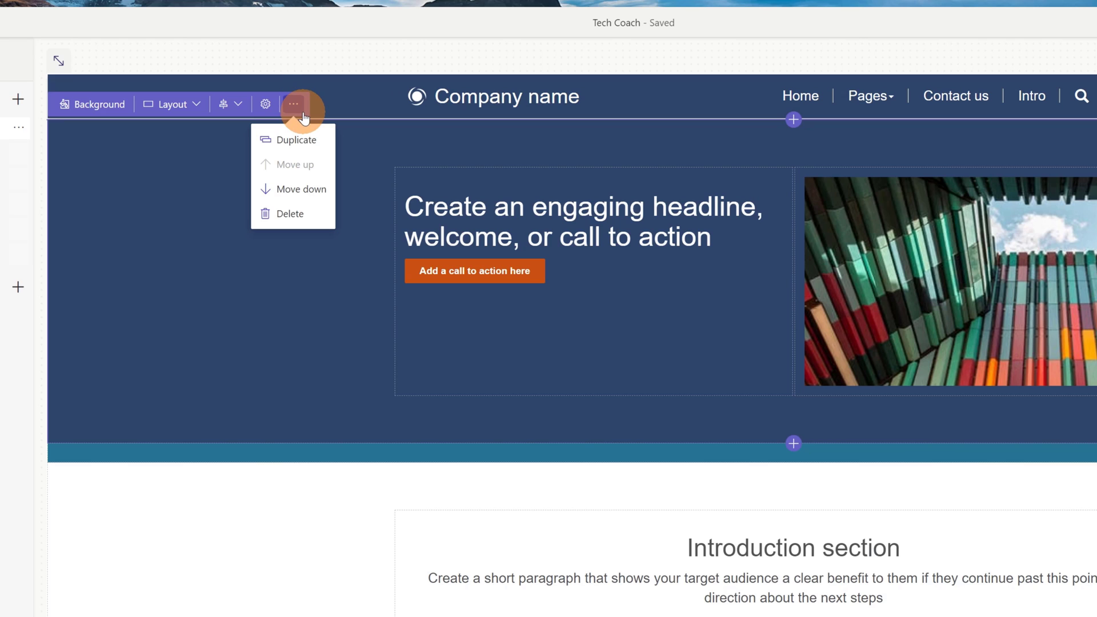
click(336, 320)
click(632, 216)
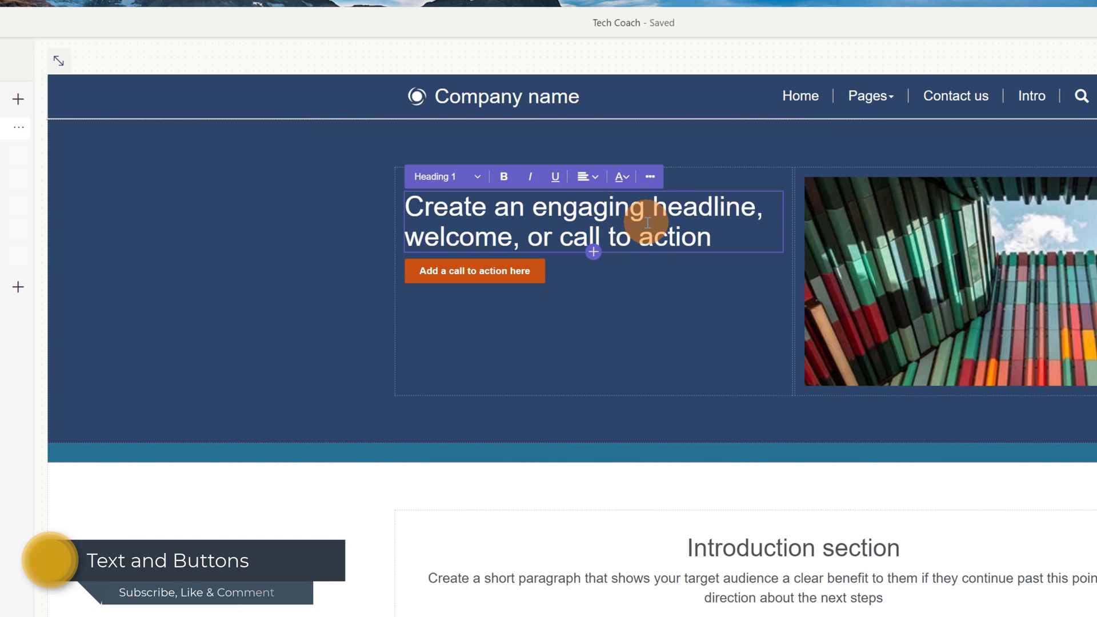
Step: Append 'xxx' to the hero headline, then review the call-to-action button's link settings and cancel without changes
click(723, 236)
text(xxx)
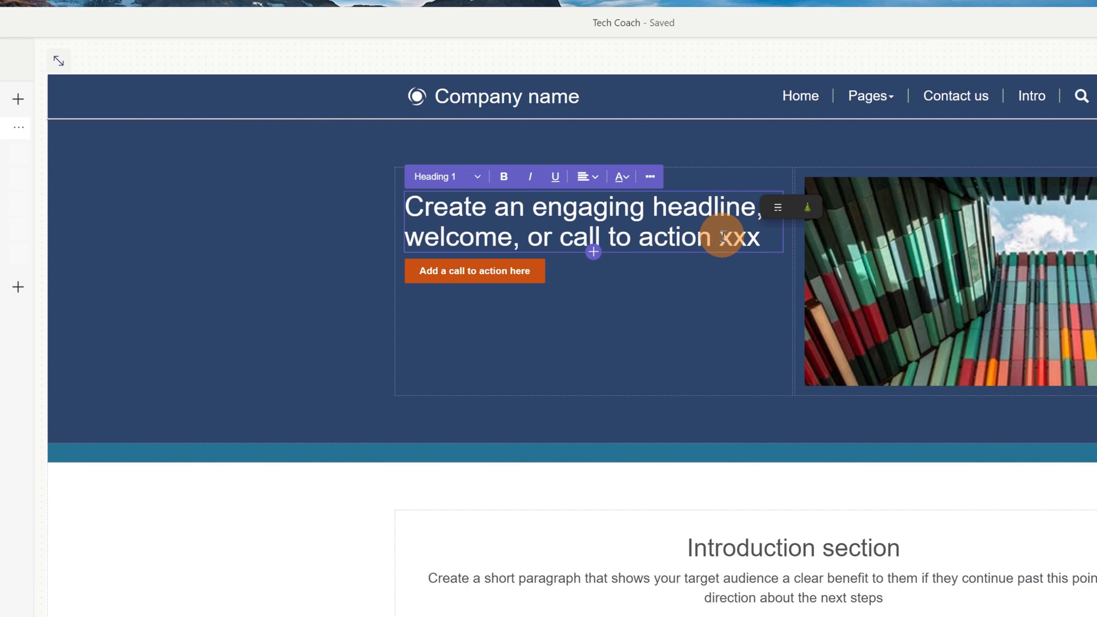
click(488, 283)
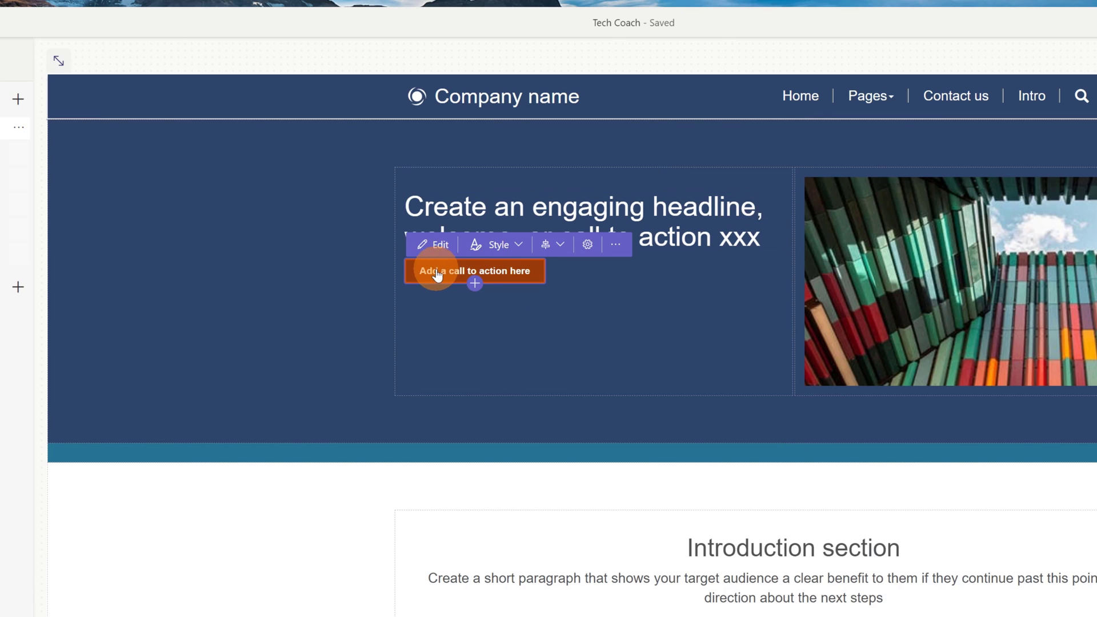
click(438, 246)
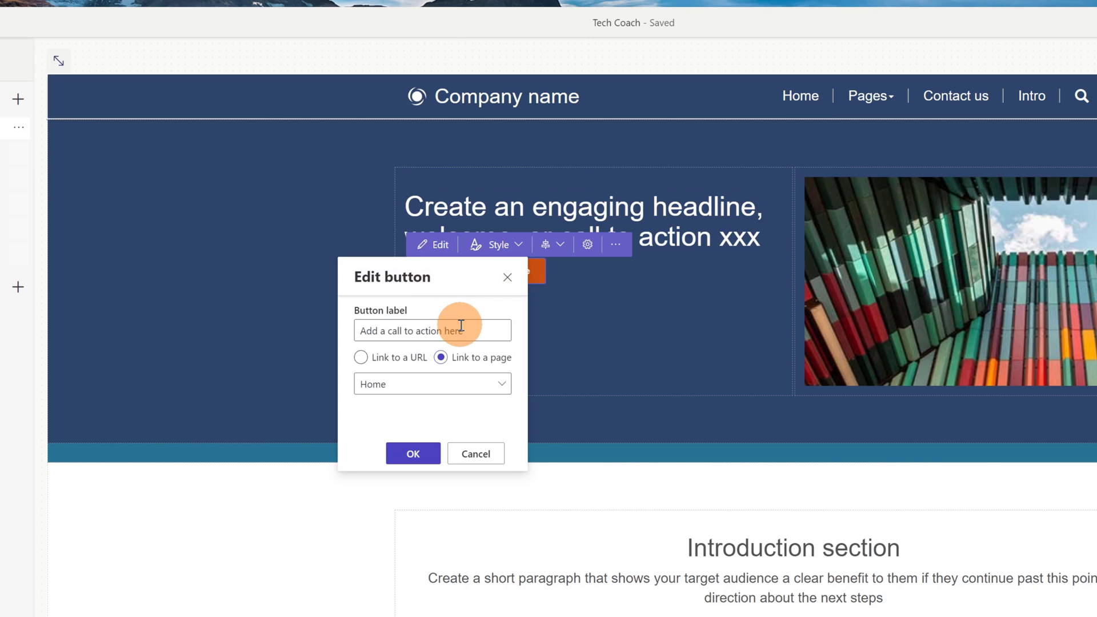
click(419, 358)
click(441, 358)
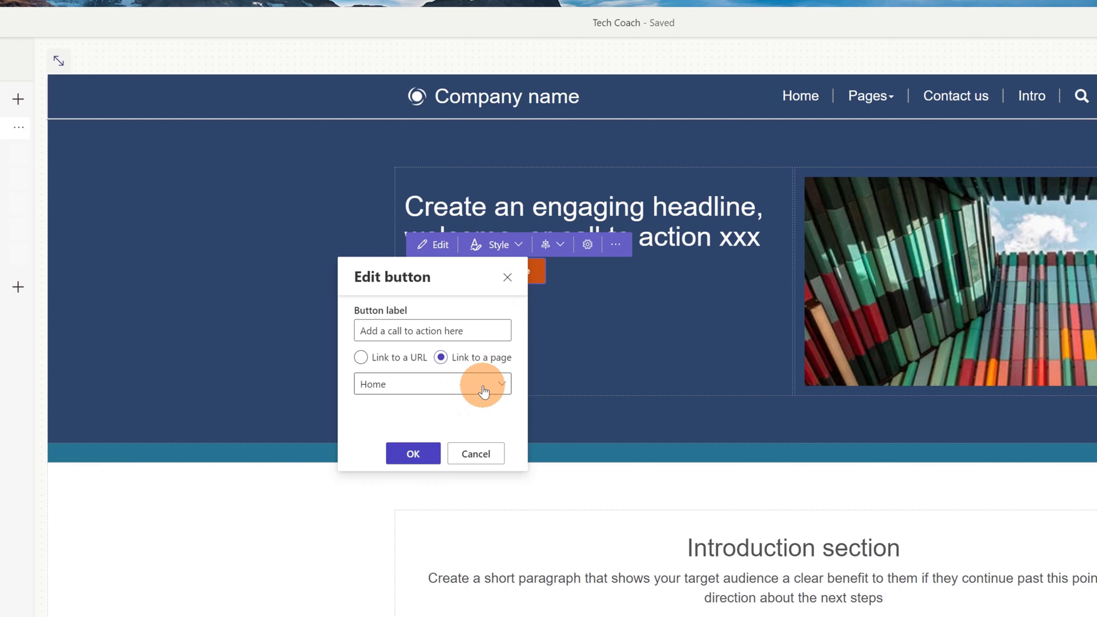
click(475, 452)
scroll(828, 498, down, 10)
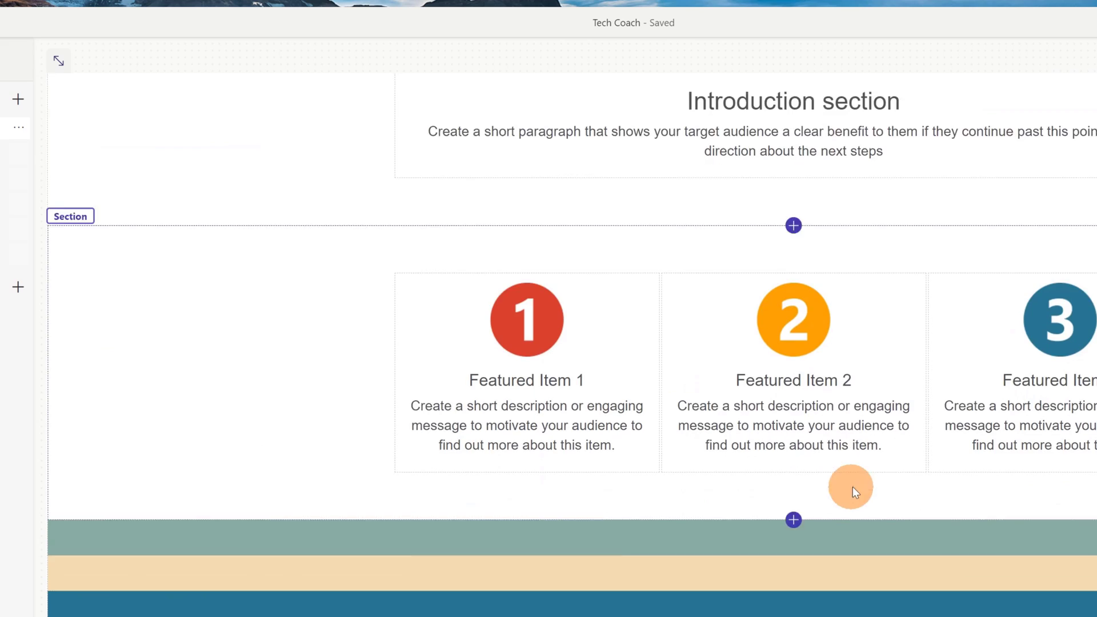
Step: Dismiss the new-section layouts, then open Add a component from the Introduction heading
scroll(883, 476, up, 10)
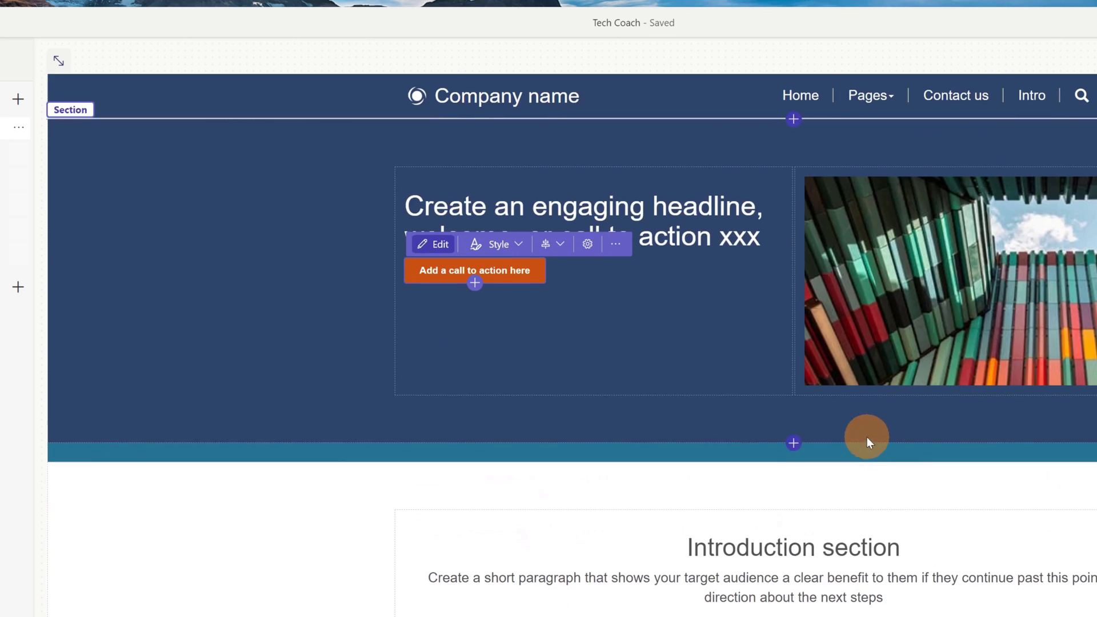
click(795, 443)
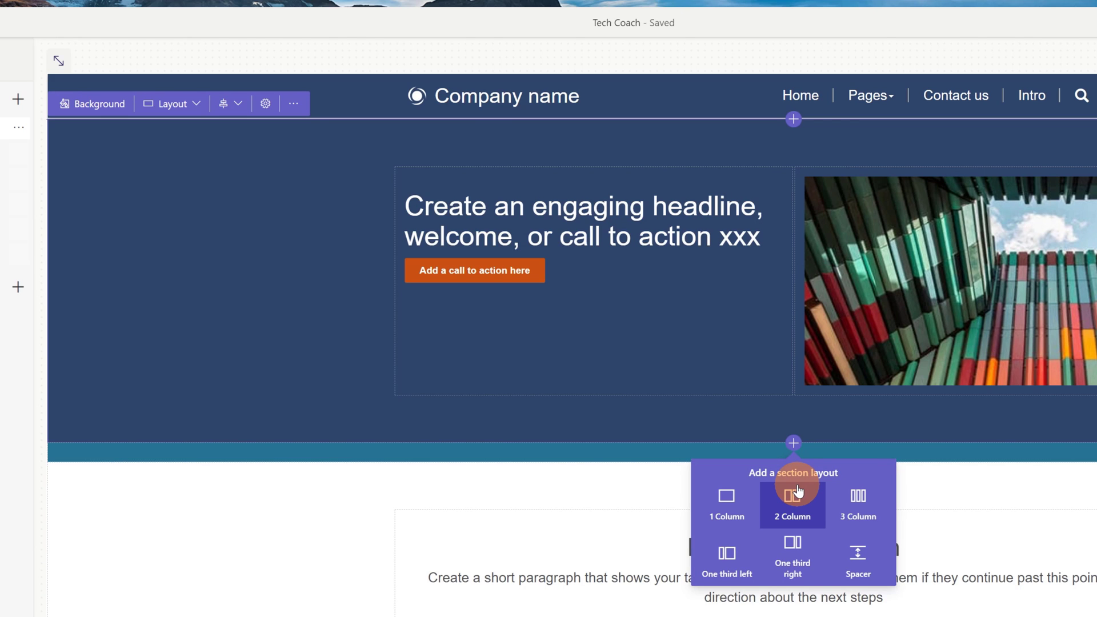
click(608, 575)
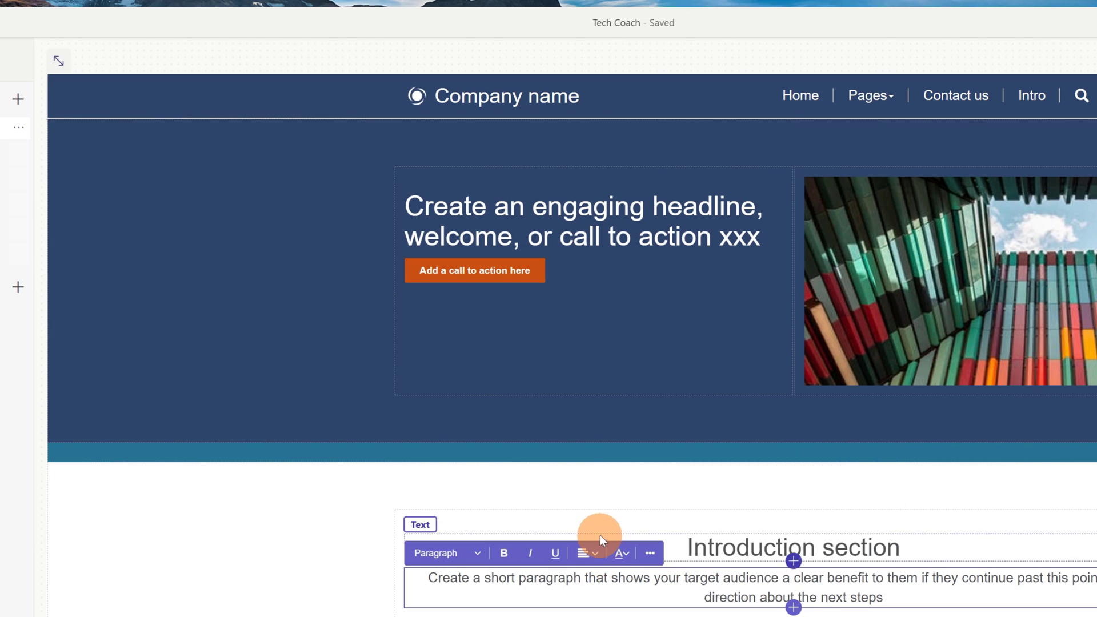
click(679, 509)
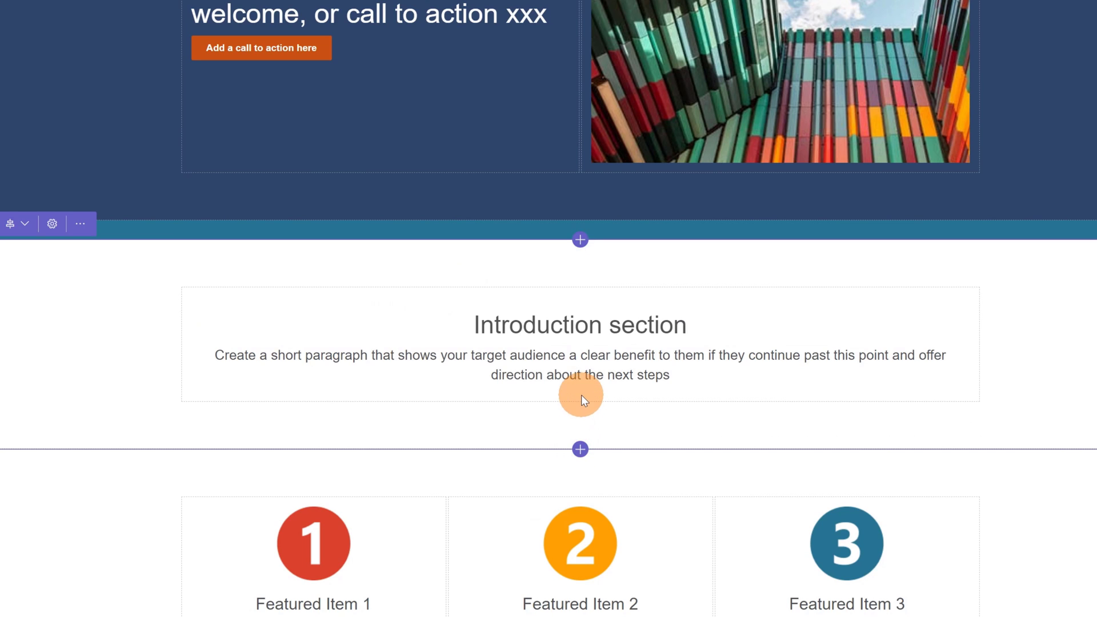
click(580, 449)
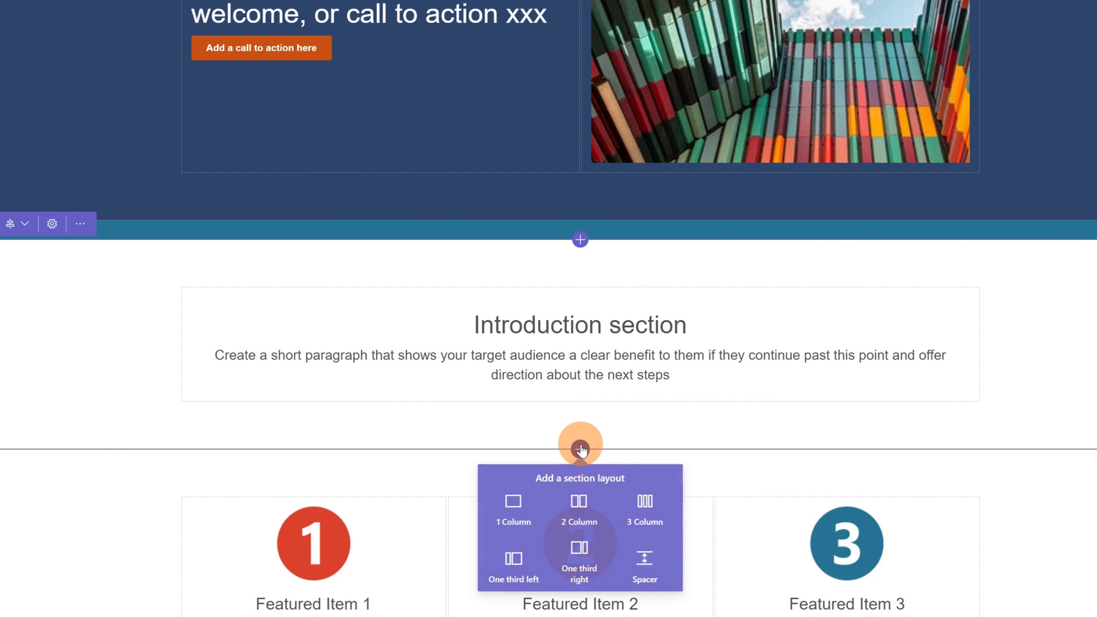
click(585, 407)
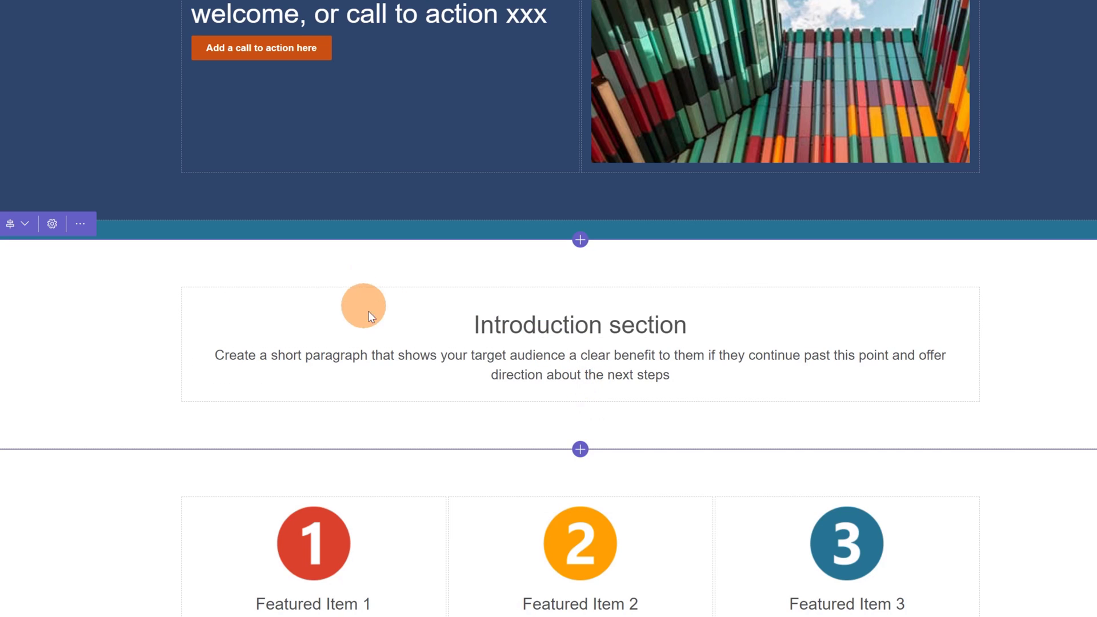
click(407, 335)
click(580, 339)
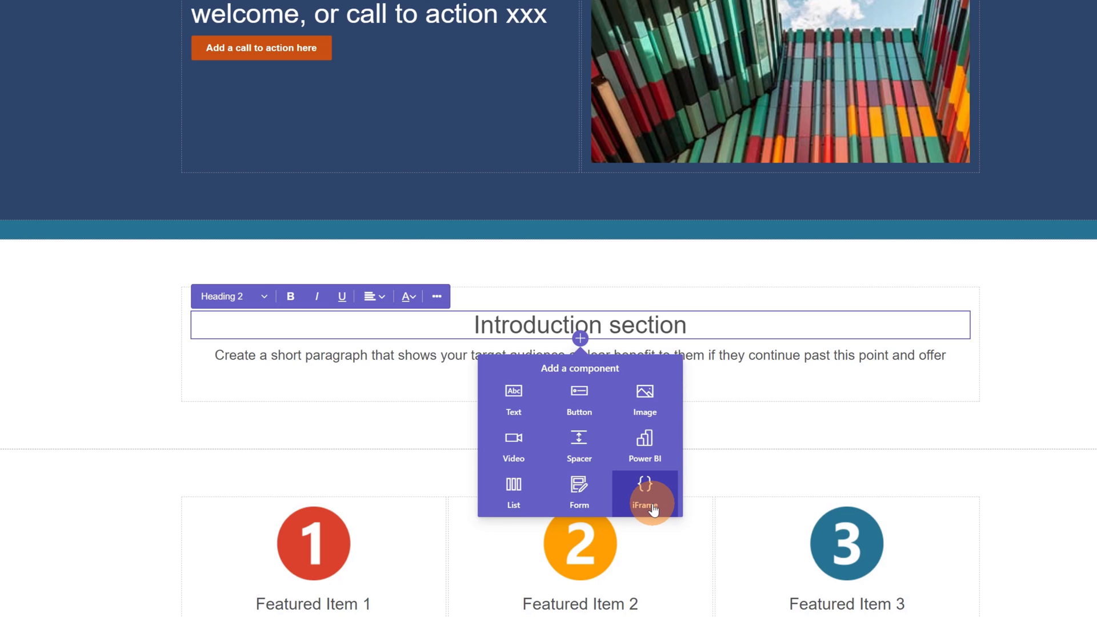
Step: Insert a Video component below the heading and paste the Shared Channels YouTube URL as its source
click(524, 449)
scroll(380, 404, down, 2)
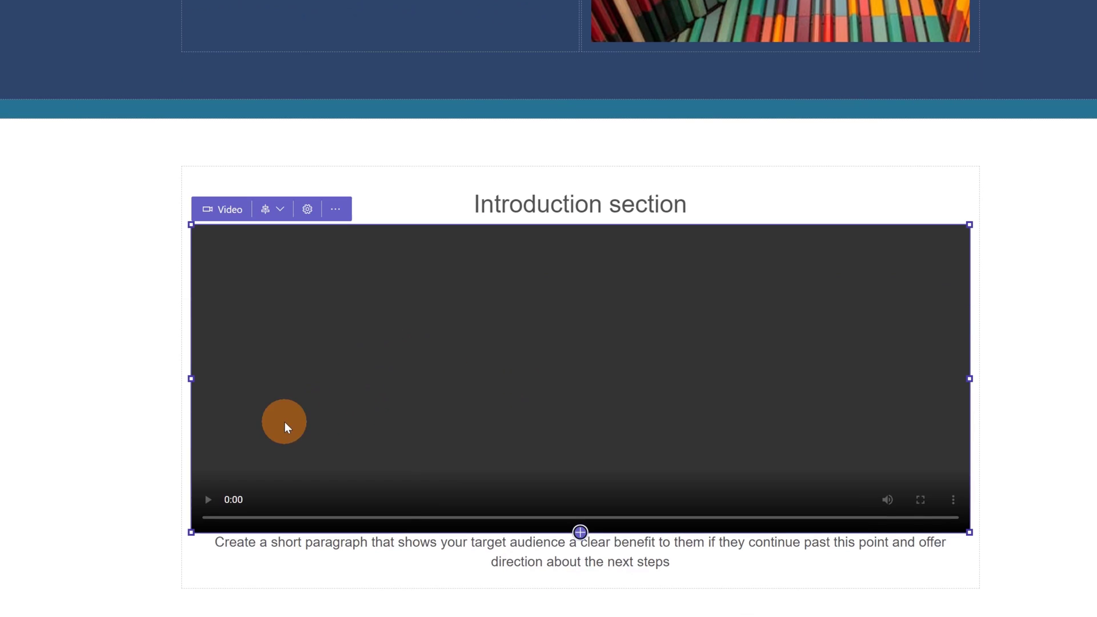
click(224, 209)
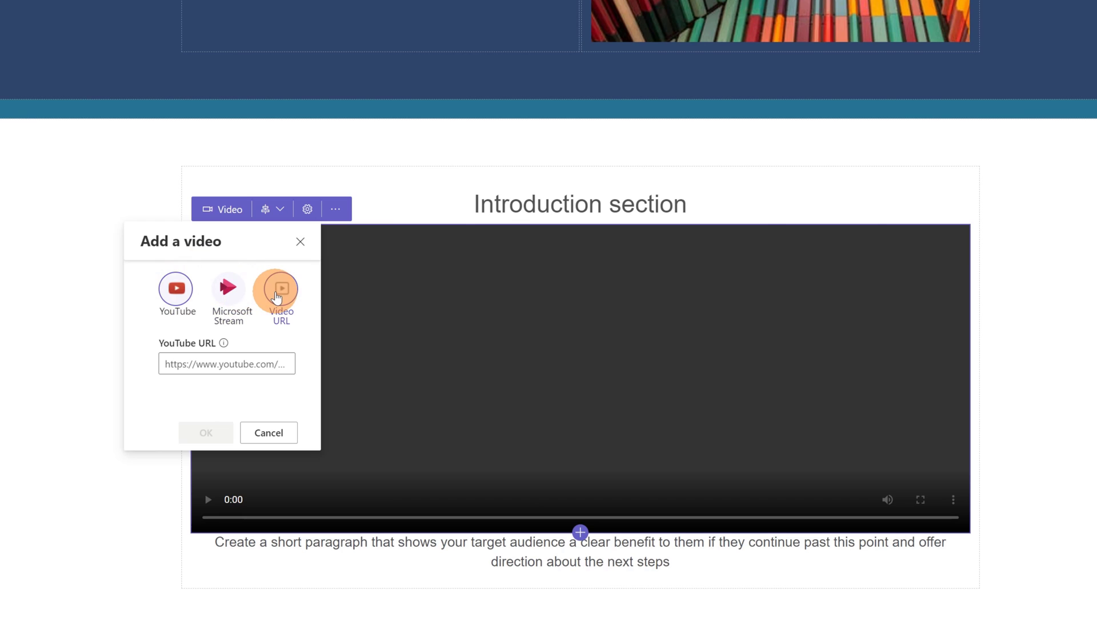
click(268, 359)
text(https://www.youtube.com/watch?v=V64BsroNICU)
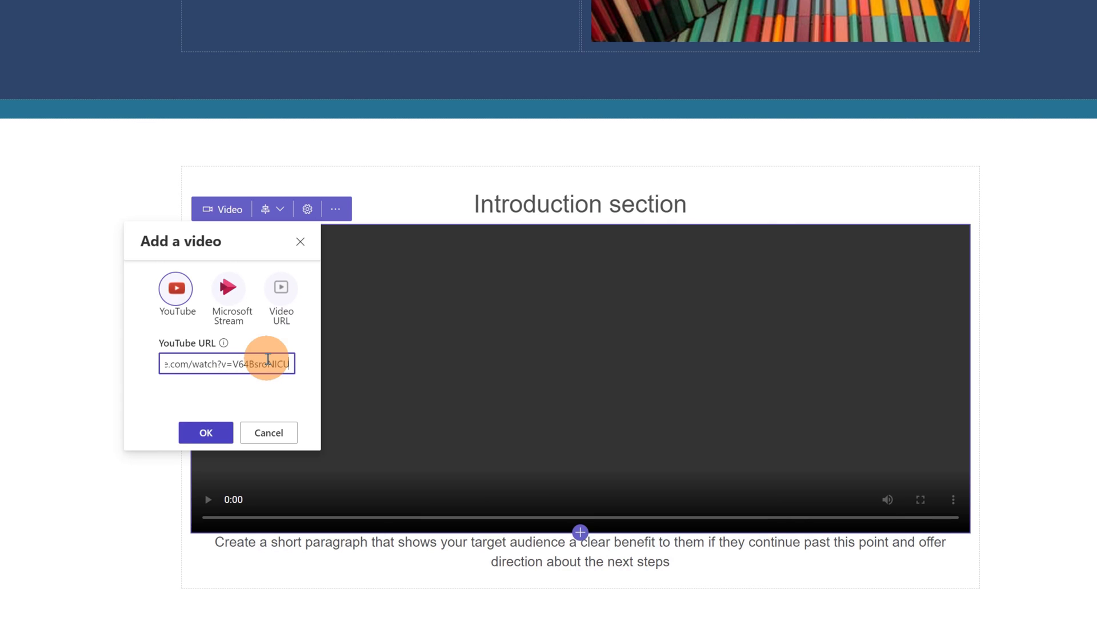
click(204, 434)
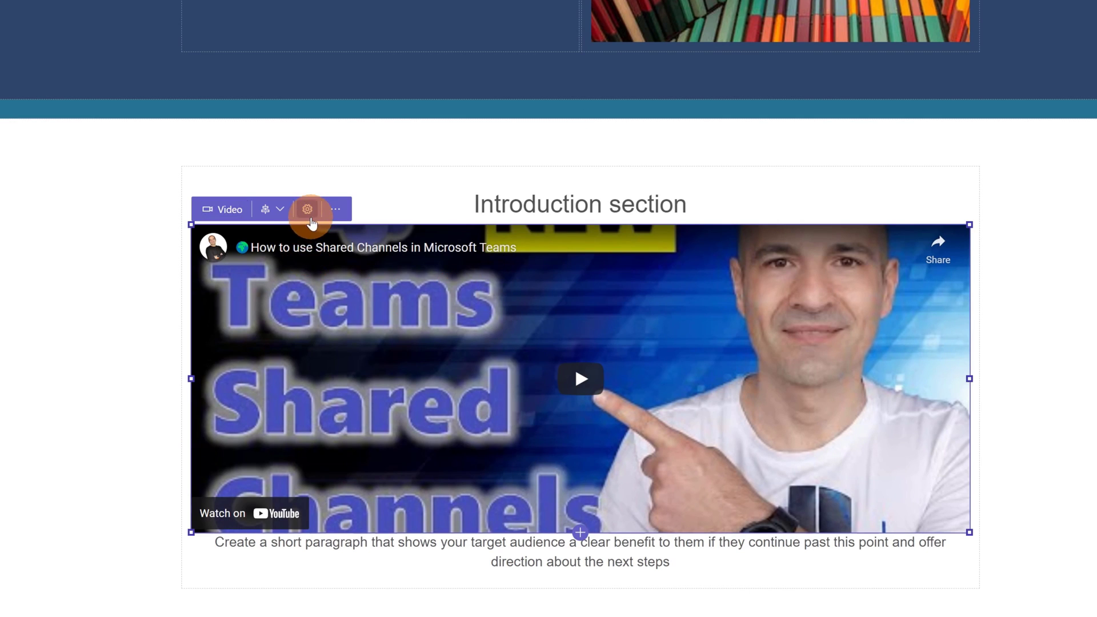
Step: Review the video's More options, including start time, and accept them unchanged
click(308, 209)
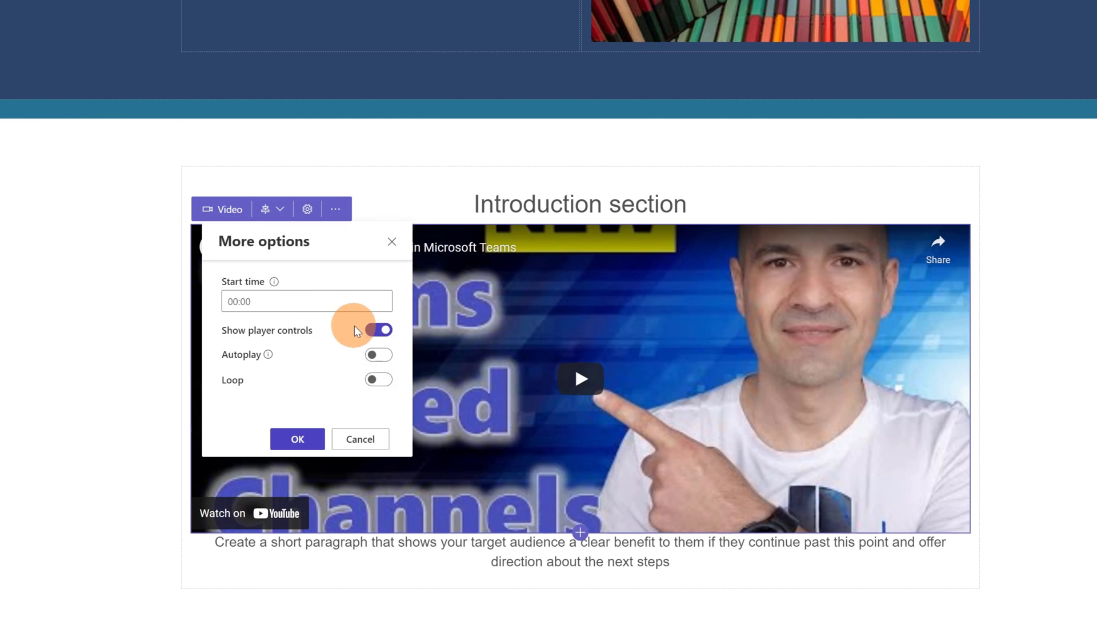
click(290, 300)
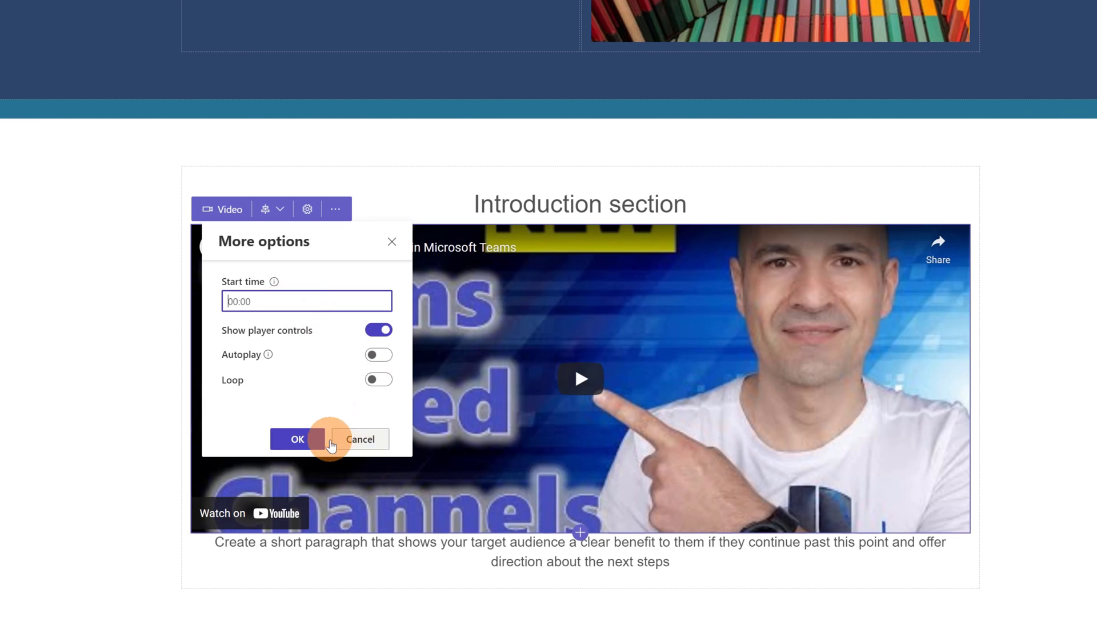
click(321, 439)
scroll(808, 372, down, 2)
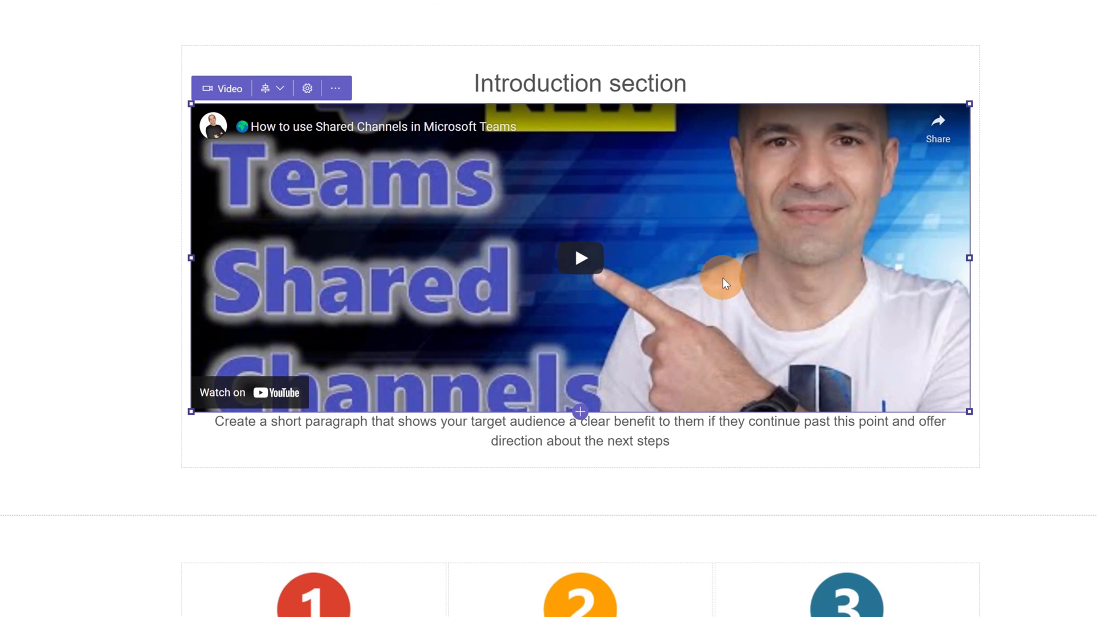
scroll(926, 334, up, 4)
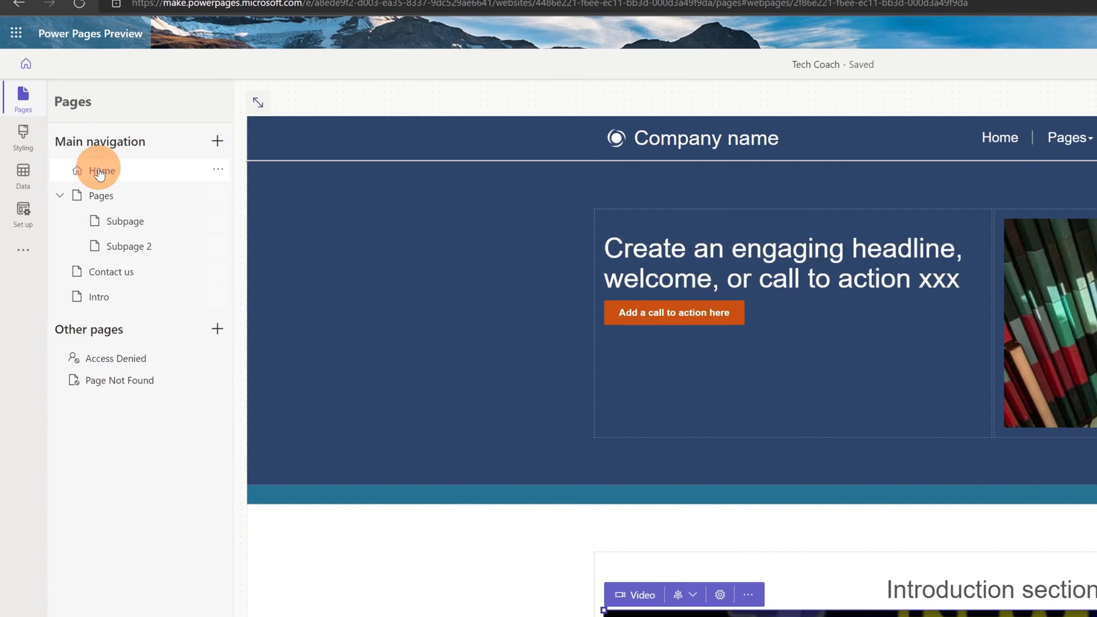
Step: In Styling, try the Purple and Red themes before settling on Dark blue
click(100, 172)
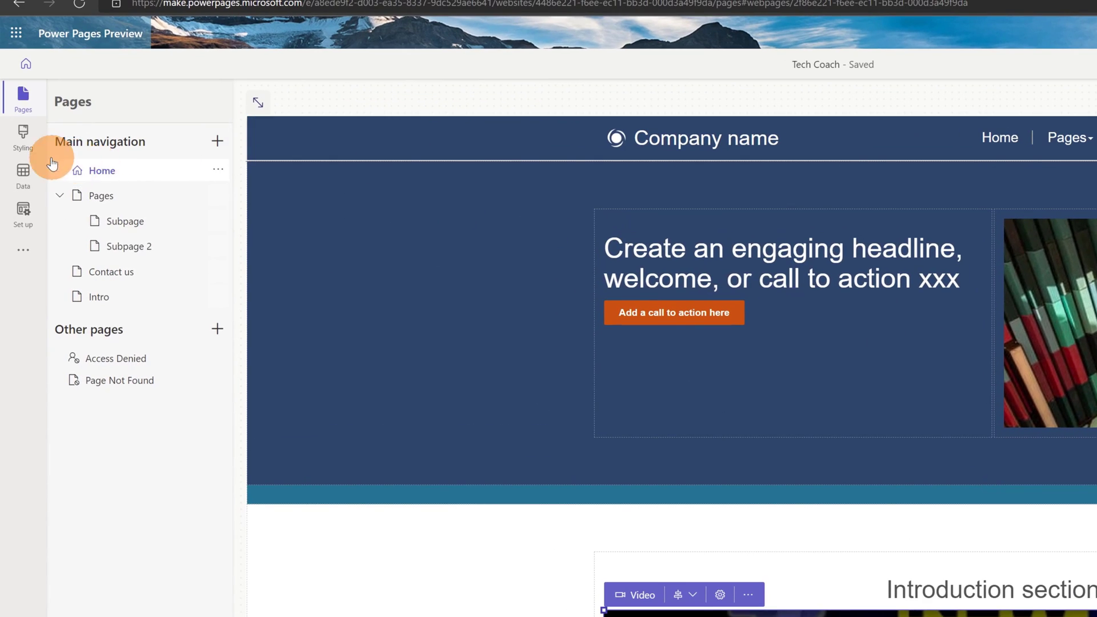
click(16, 139)
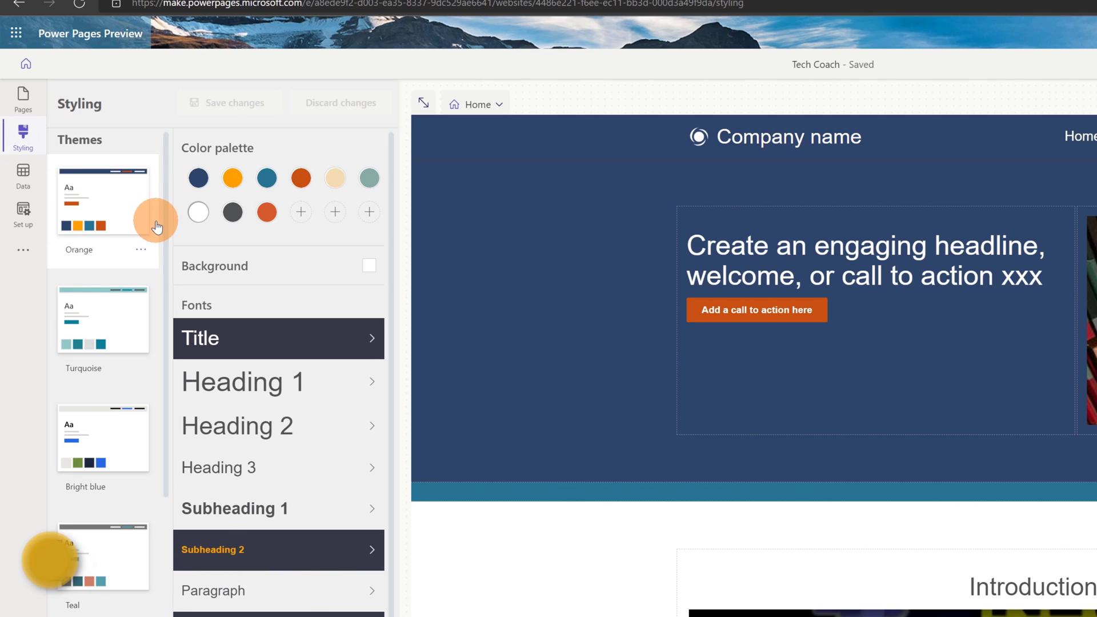
scroll(129, 330, down, 8)
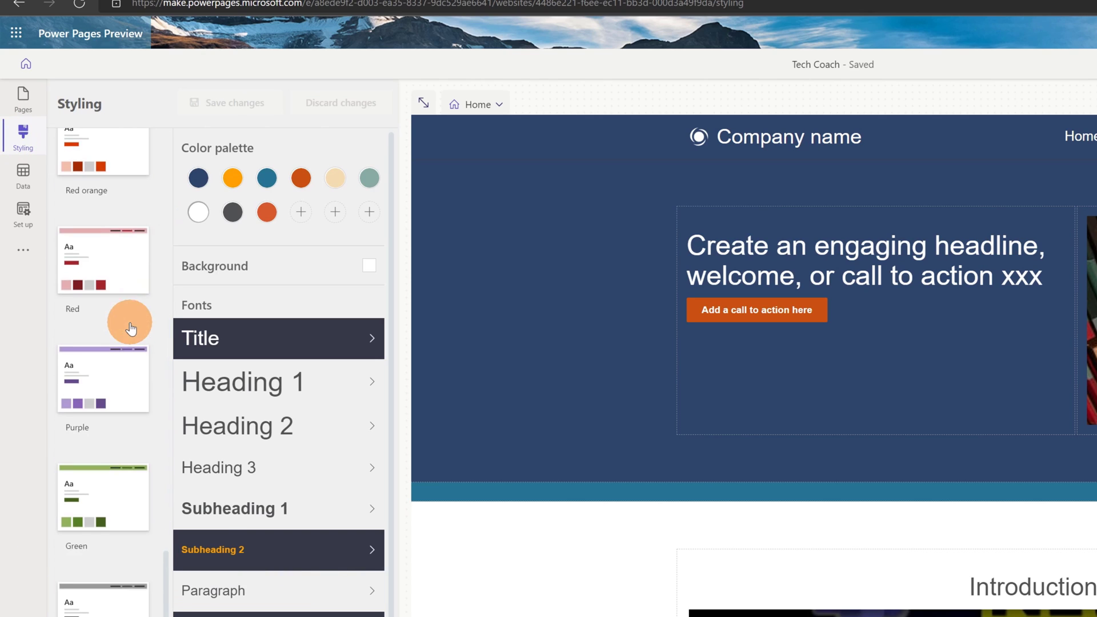
click(110, 386)
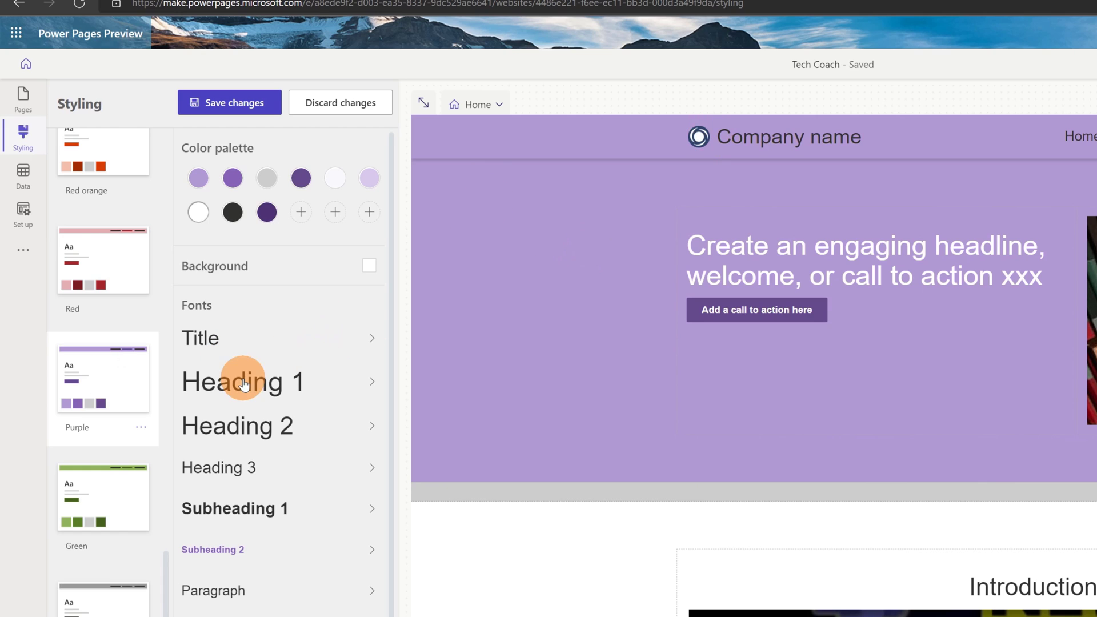
click(144, 277)
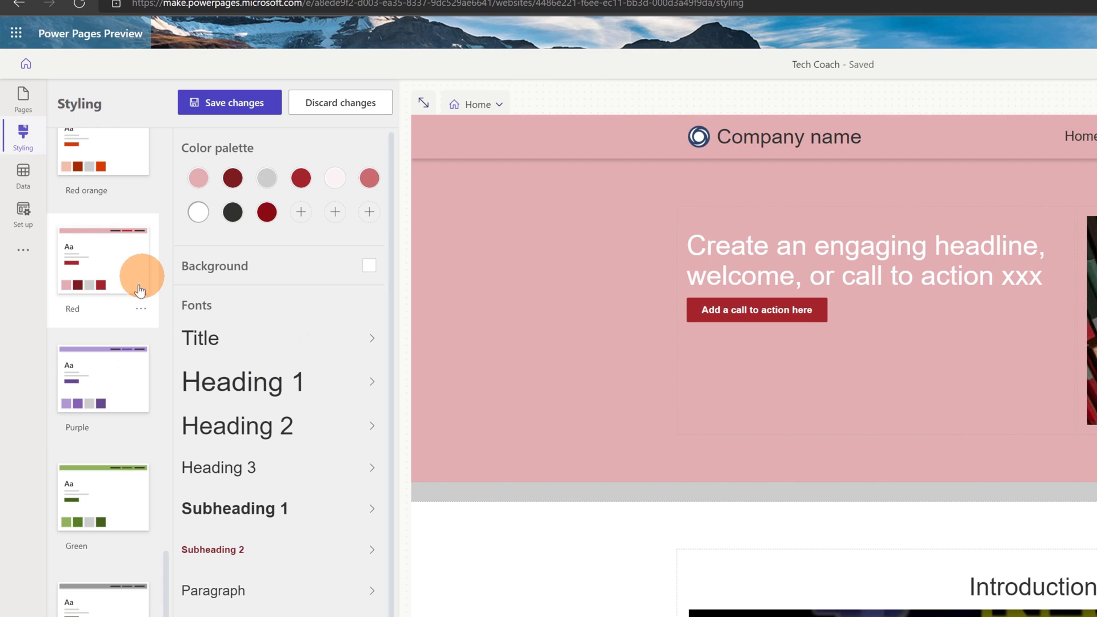
click(80, 616)
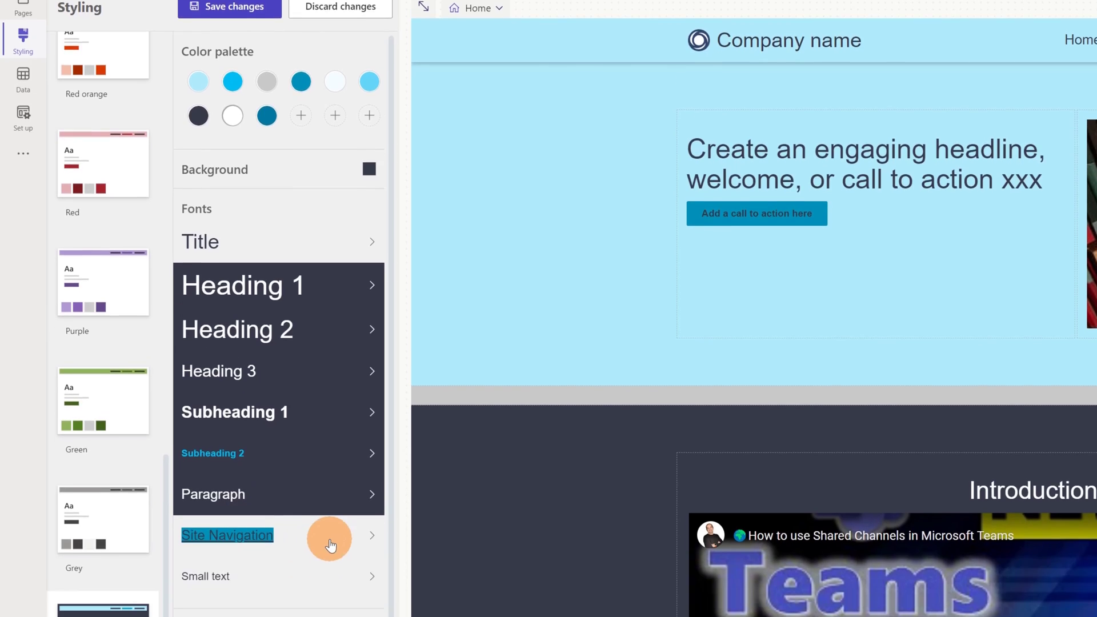
Step: Inspect the Site Navigation and Small text font settings and the Margins & spacing values
click(336, 539)
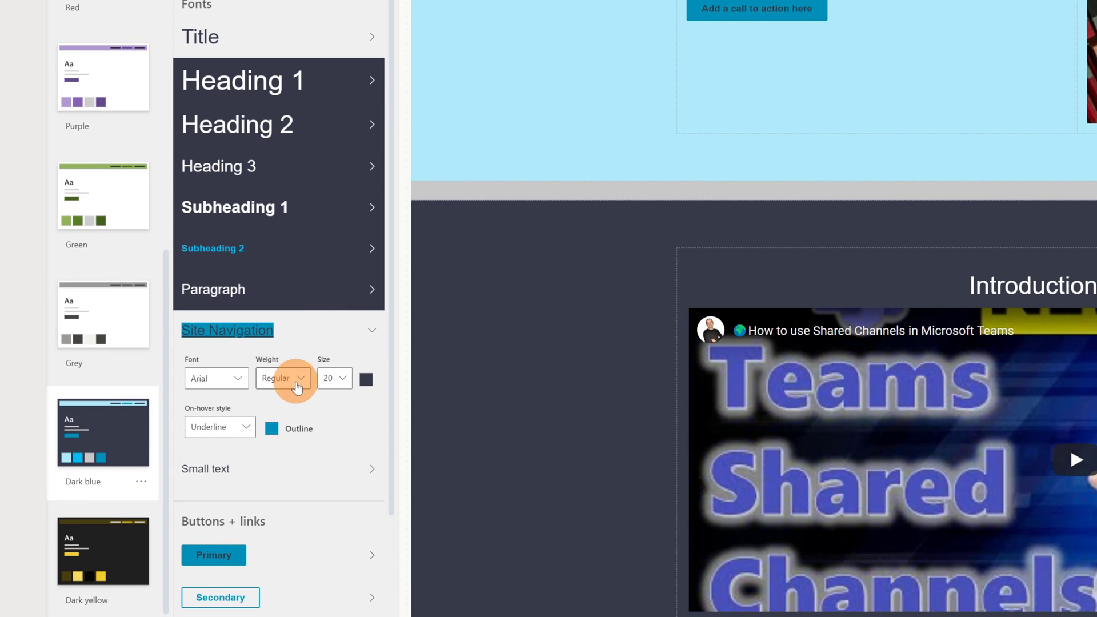
click(360, 331)
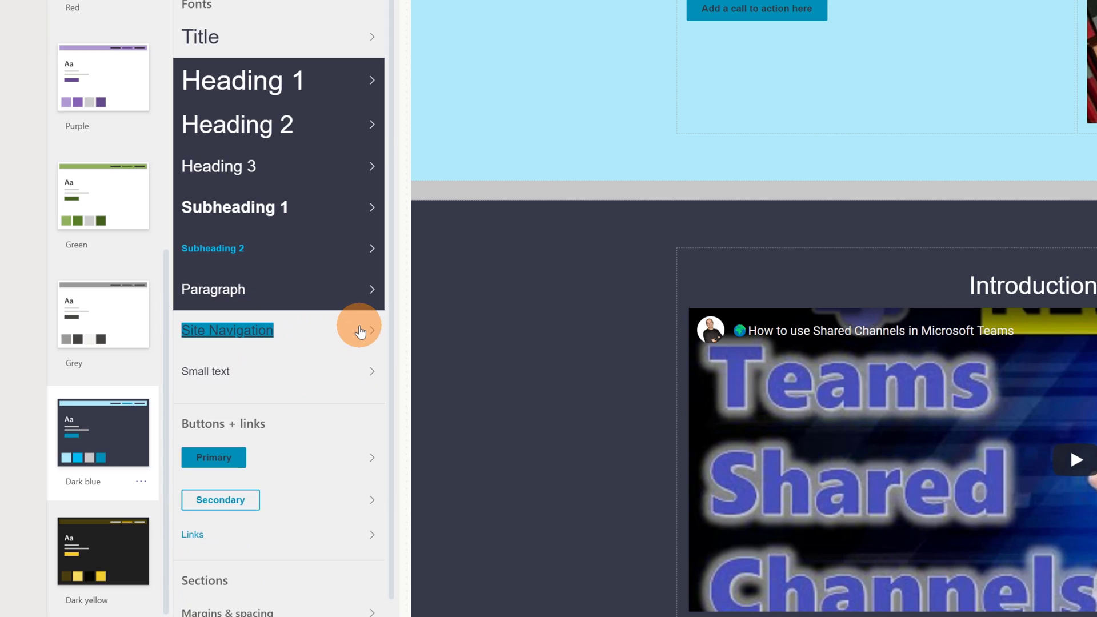
click(272, 383)
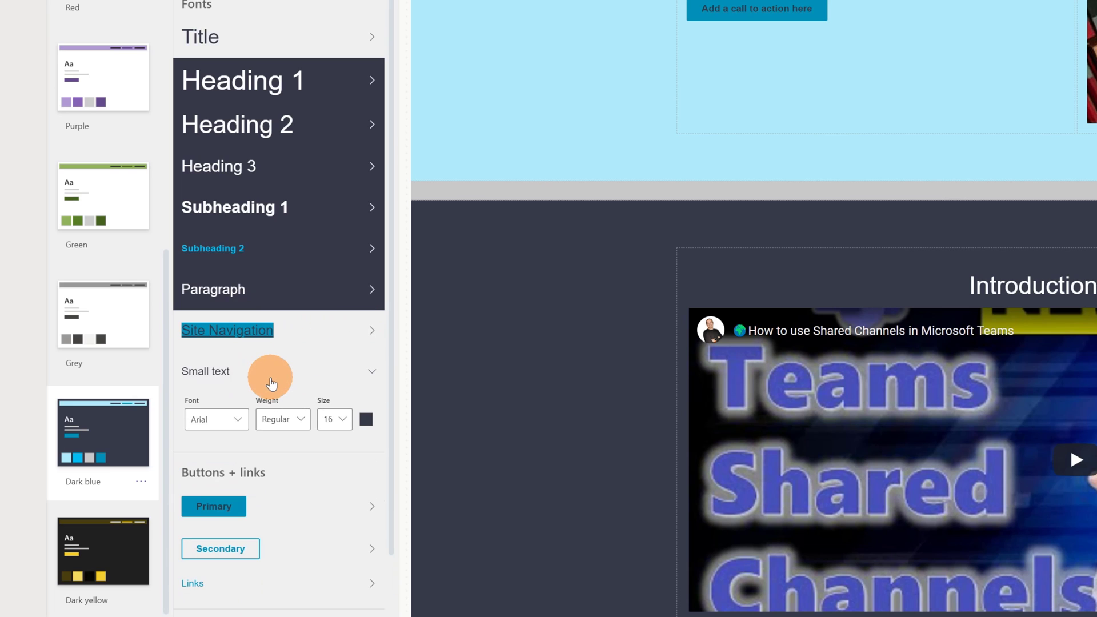
click(270, 378)
scroll(273, 437, down, 1)
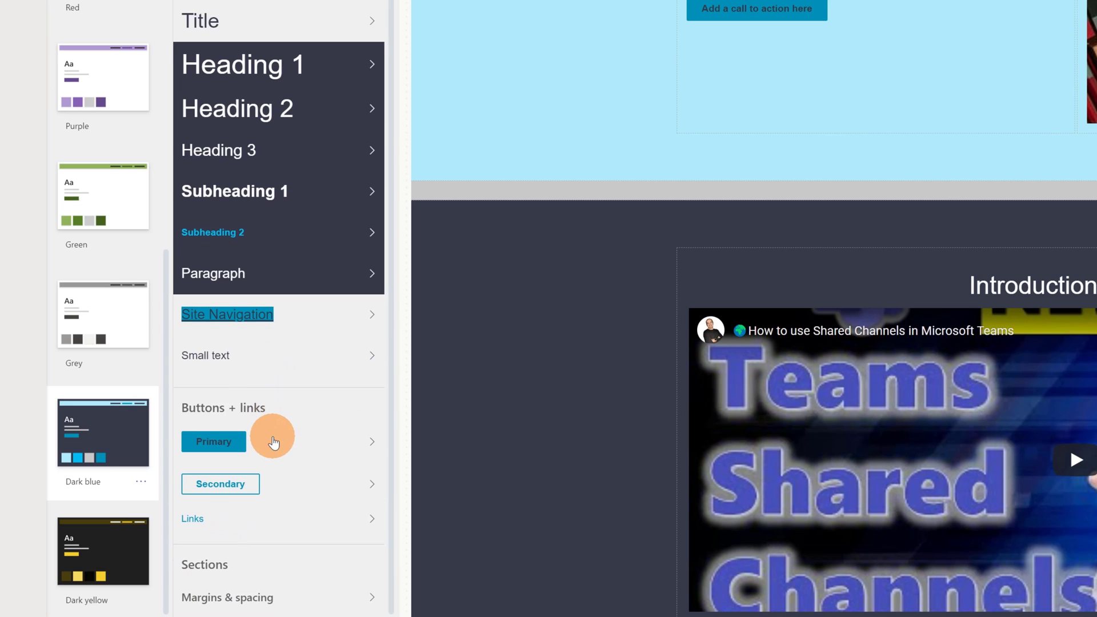
click(301, 598)
scroll(321, 584, down, 2)
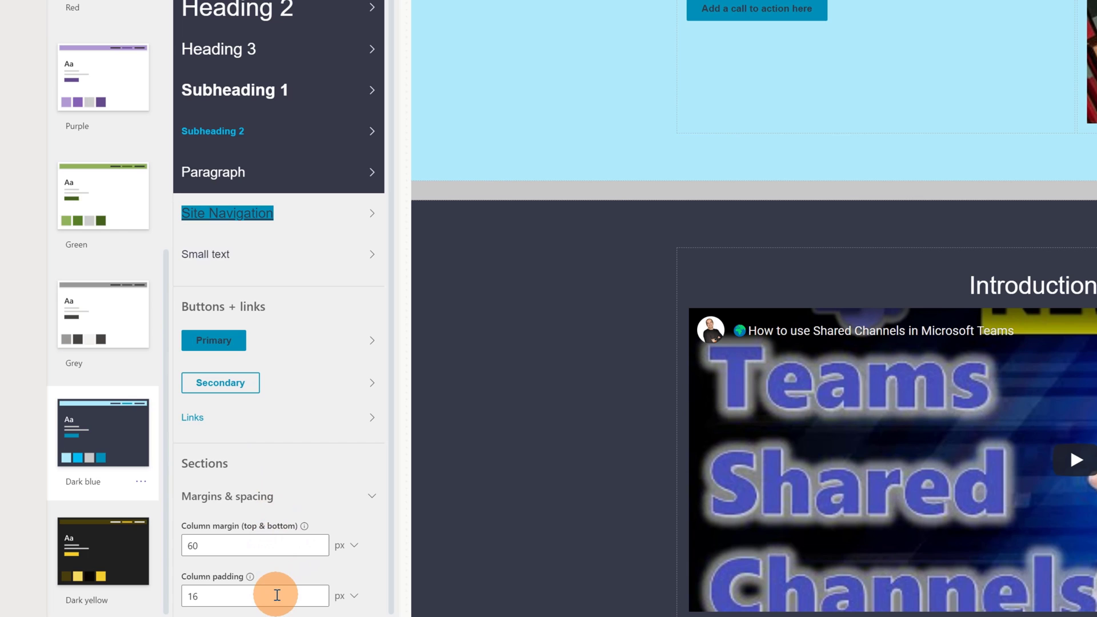
scroll(255, 183, up, 2)
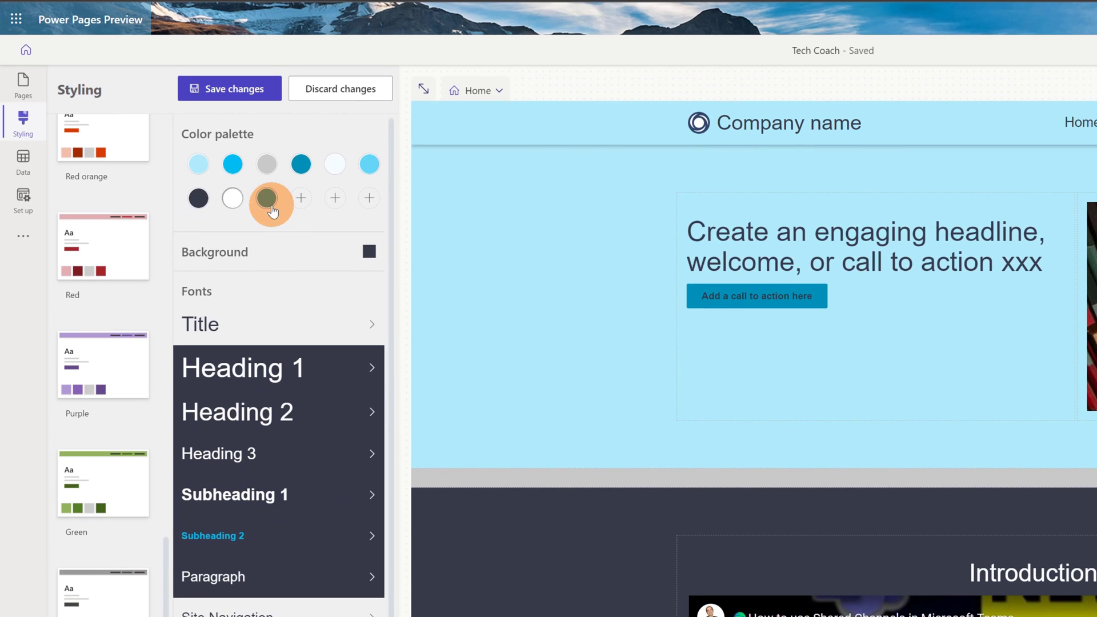
scroll(111, 160, up, 8)
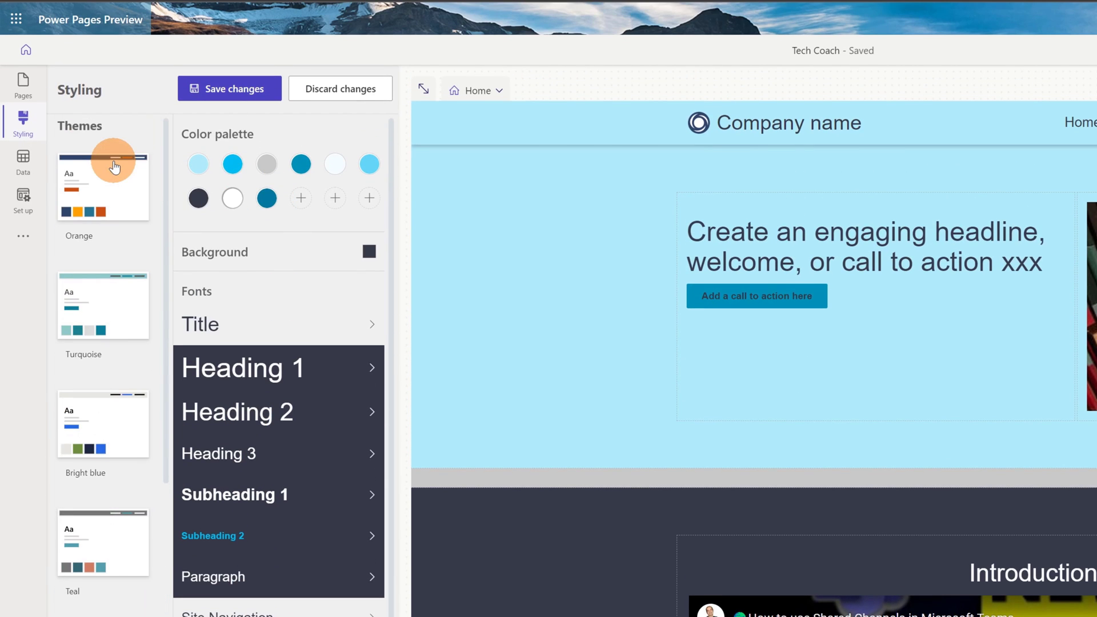
Step: Select the Orange theme card at the top of the Themes list
click(114, 165)
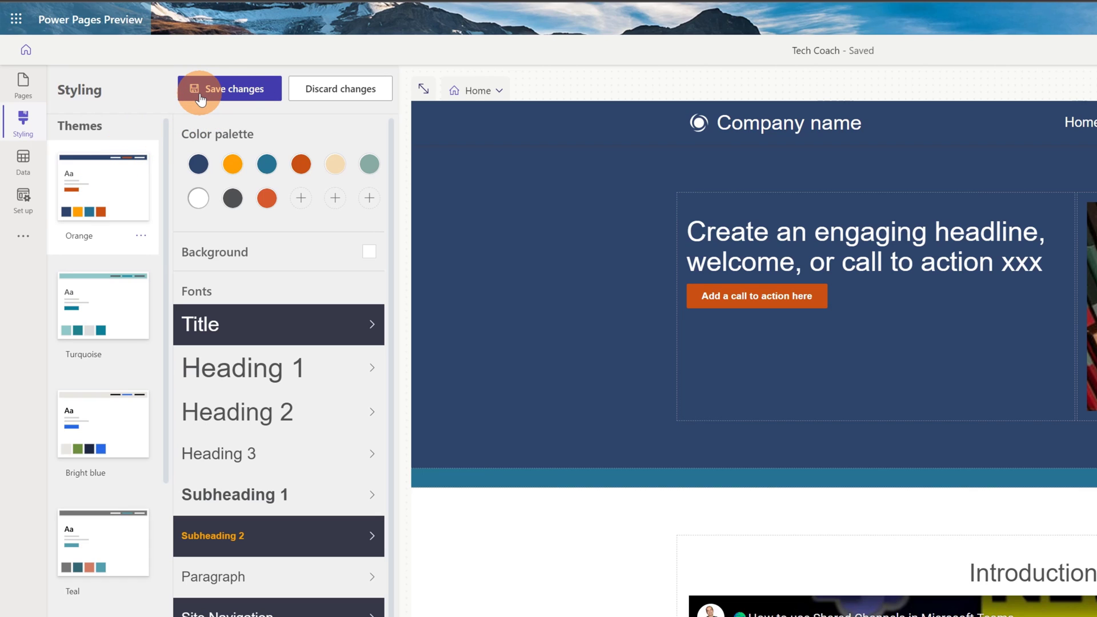
Step: Open the Feedback table data, tick and untick Modified By in the hidden columns list, then cancel
click(23, 163)
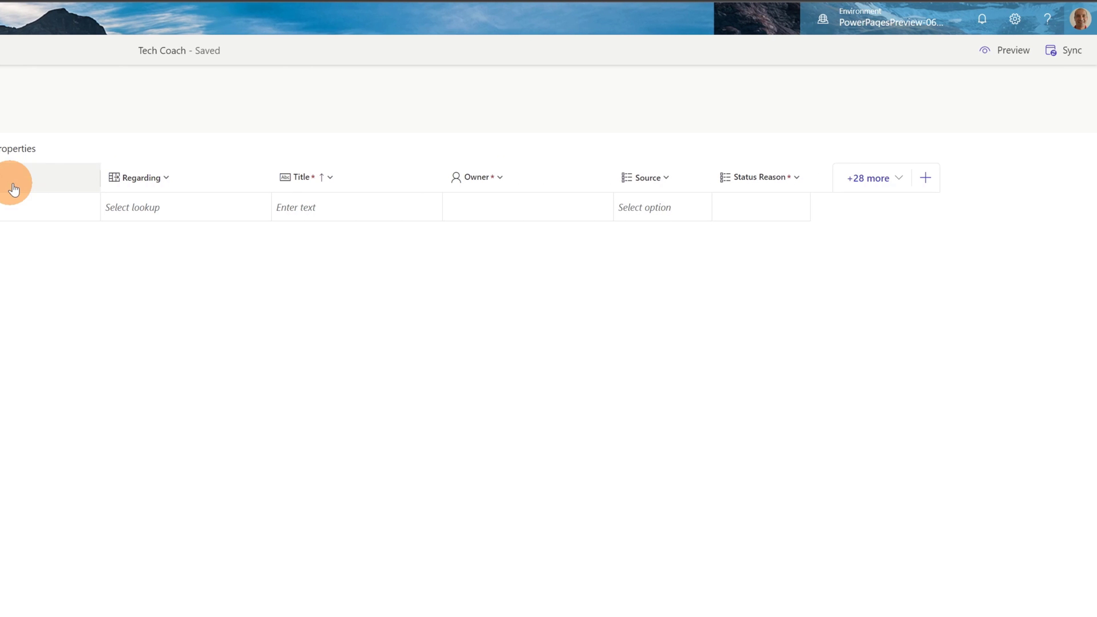
click(877, 185)
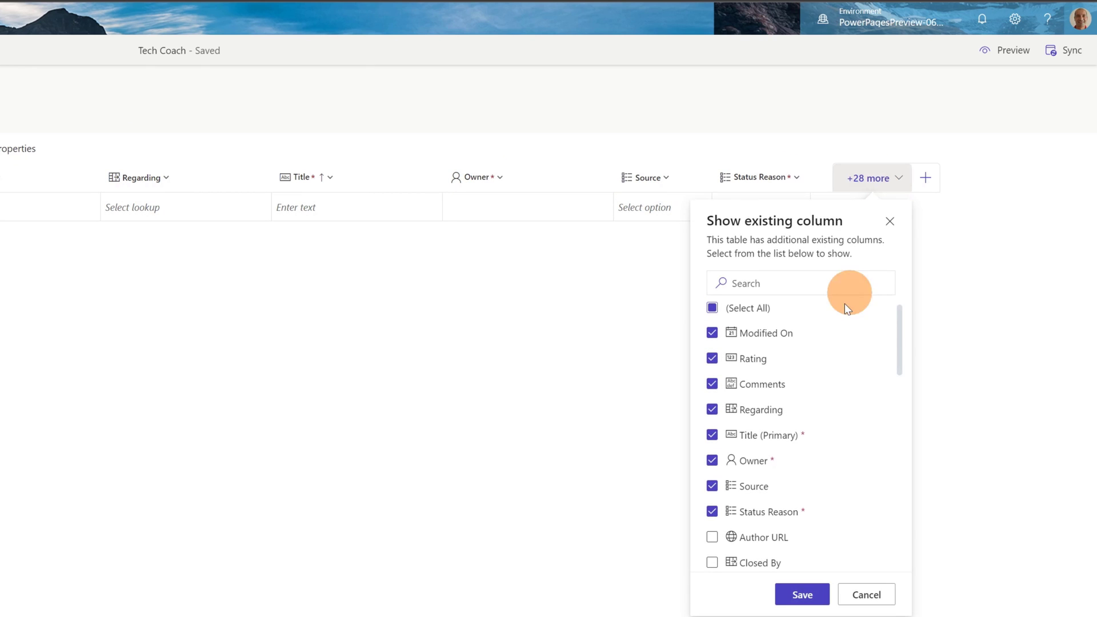
scroll(739, 399, down, 3)
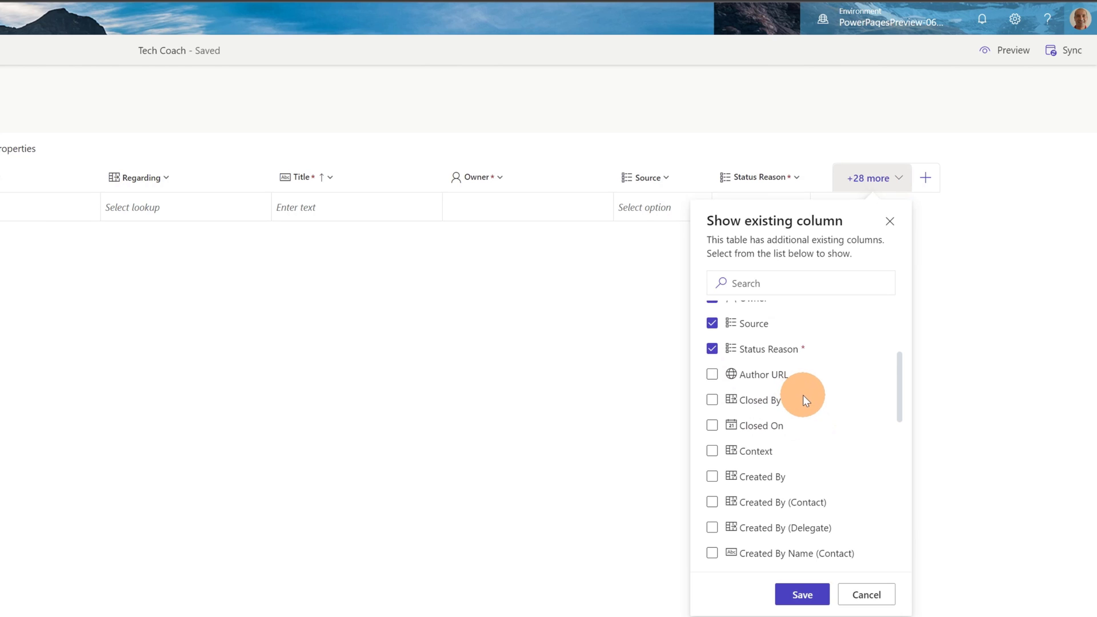
scroll(802, 402, down, 5)
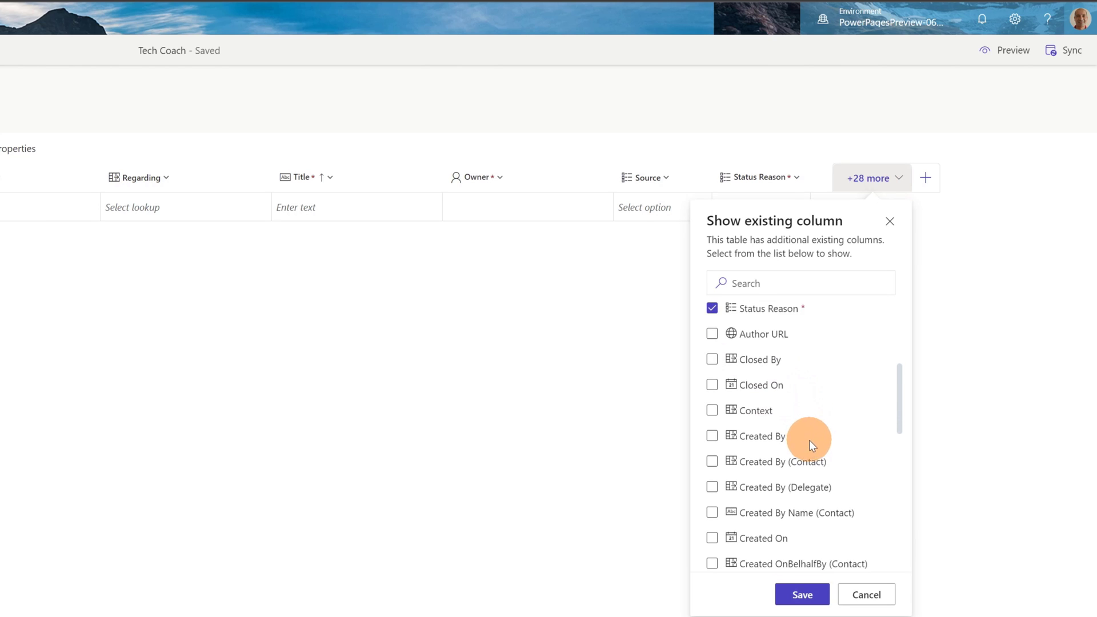
scroll(815, 449, down, 1)
click(712, 484)
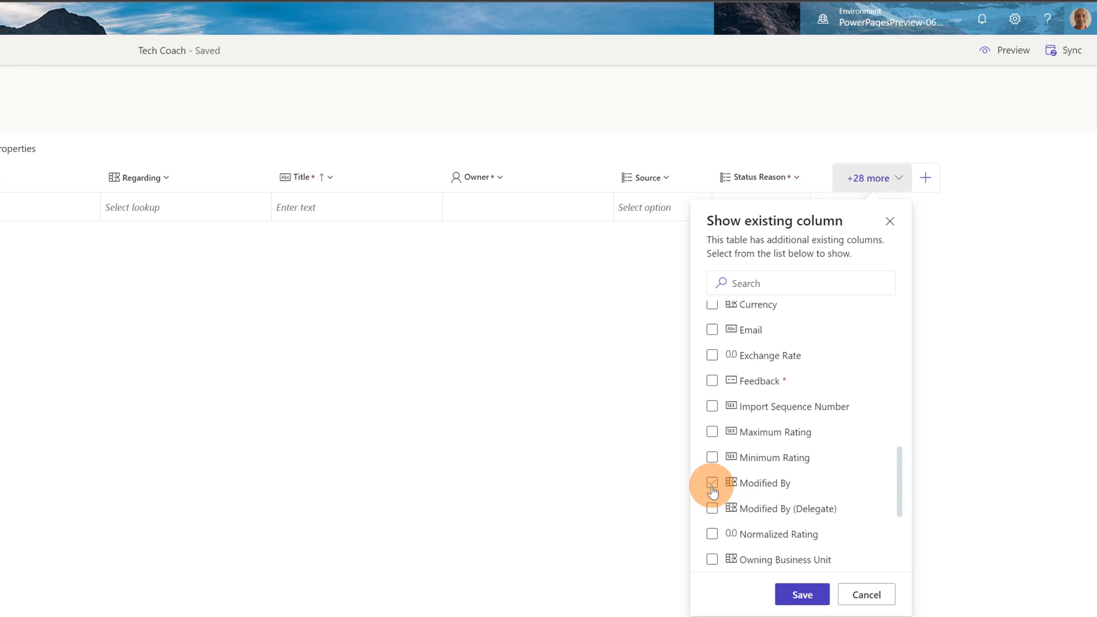
click(712, 486)
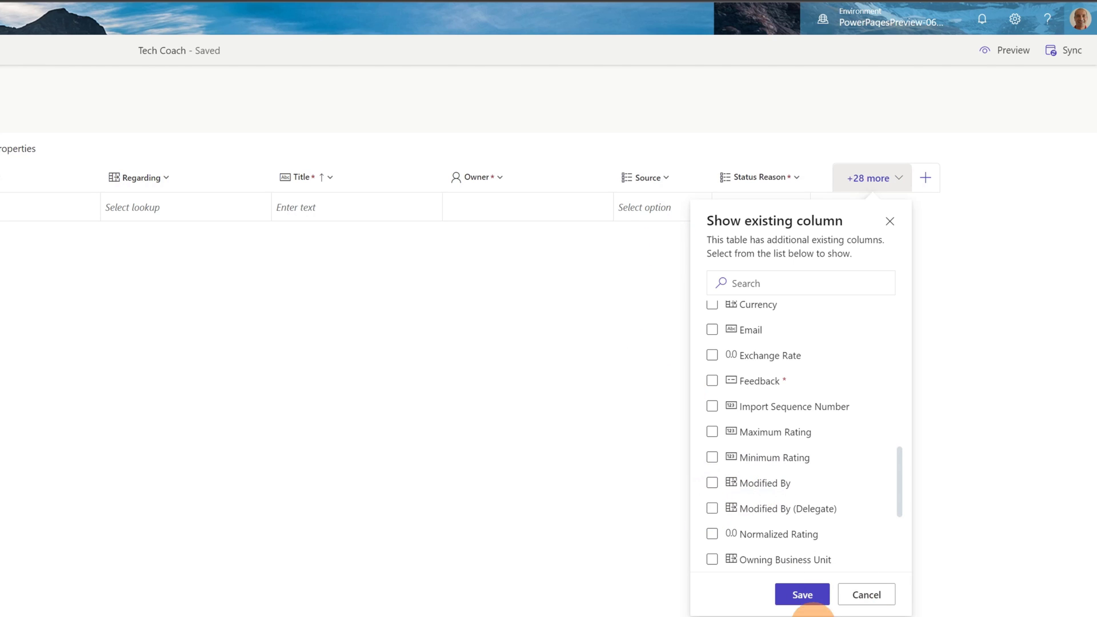
click(866, 596)
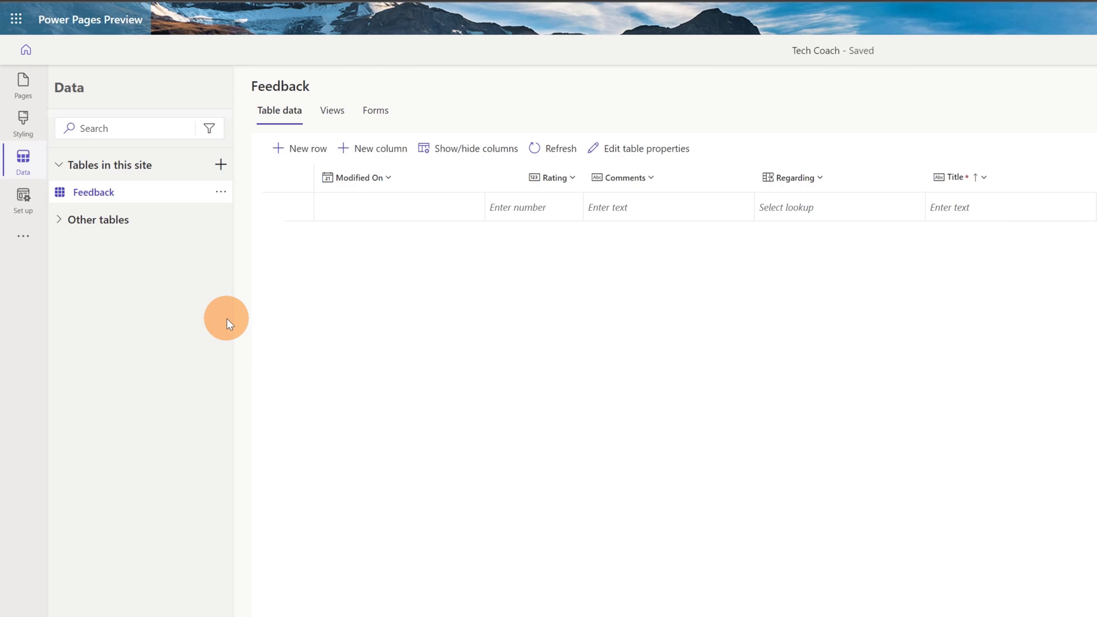
Step: Open the Course table from Other tables, browse its eight courses, then collapse Other tables
click(56, 225)
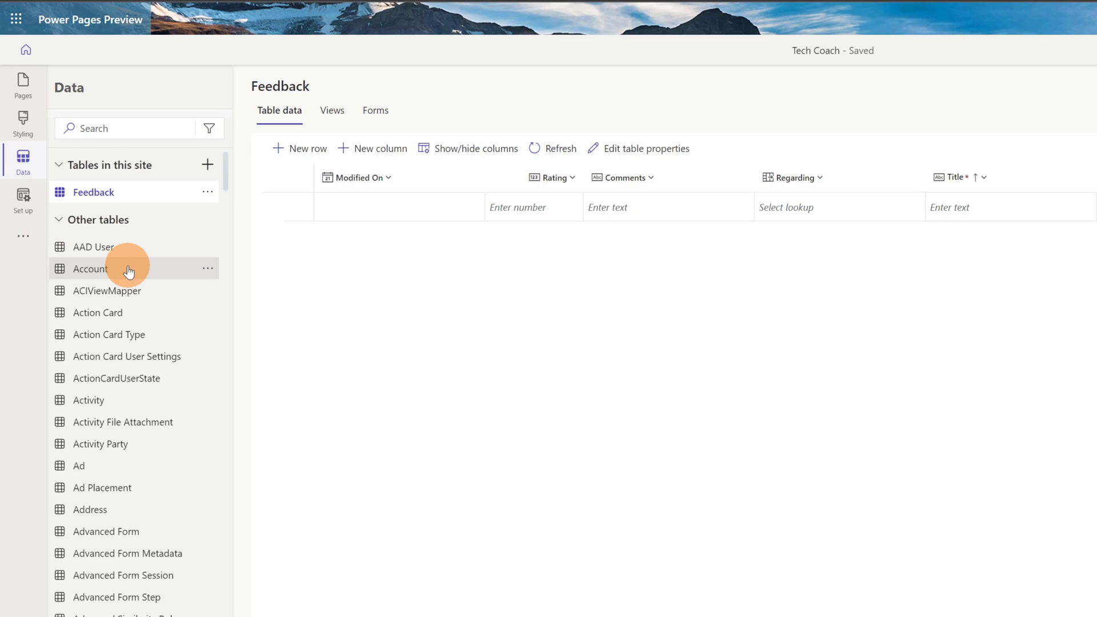
scroll(147, 431, down, 10)
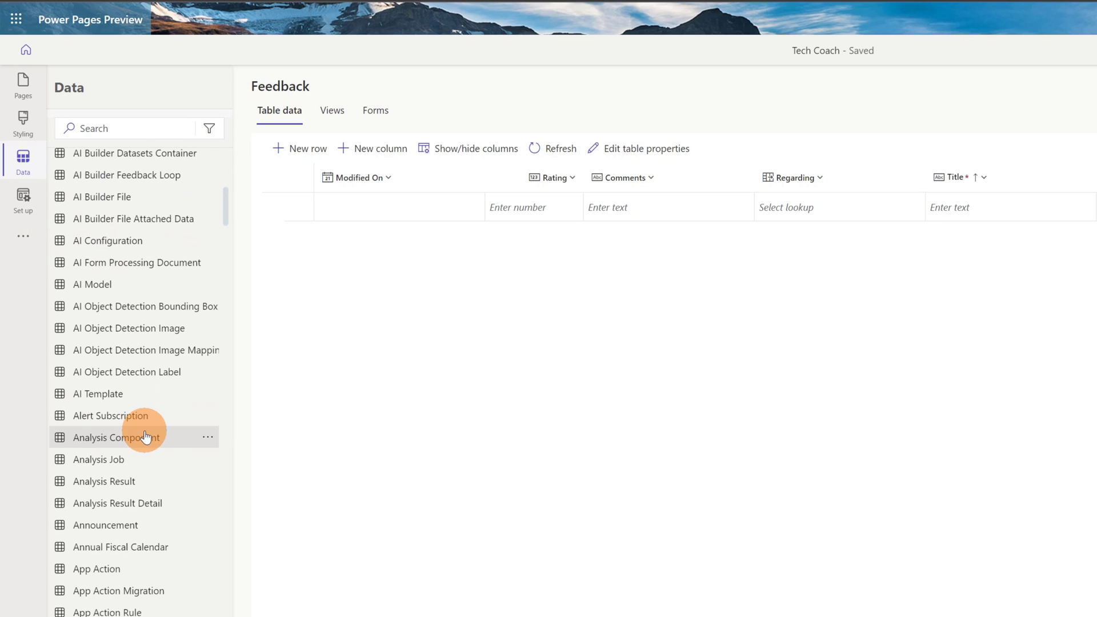
scroll(146, 437, down, 20)
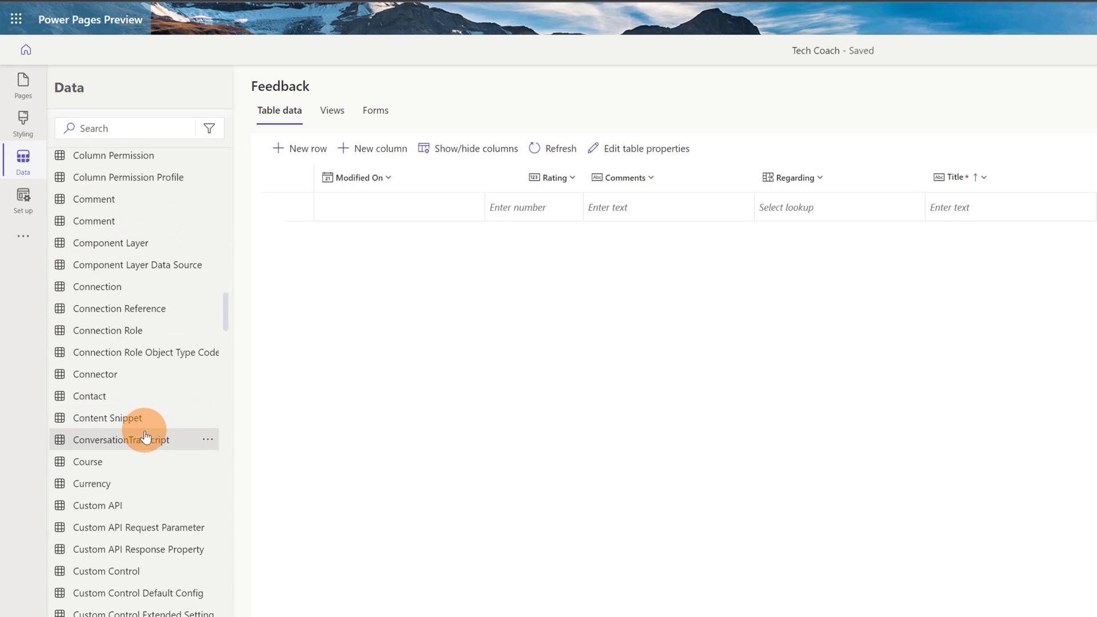
click(106, 463)
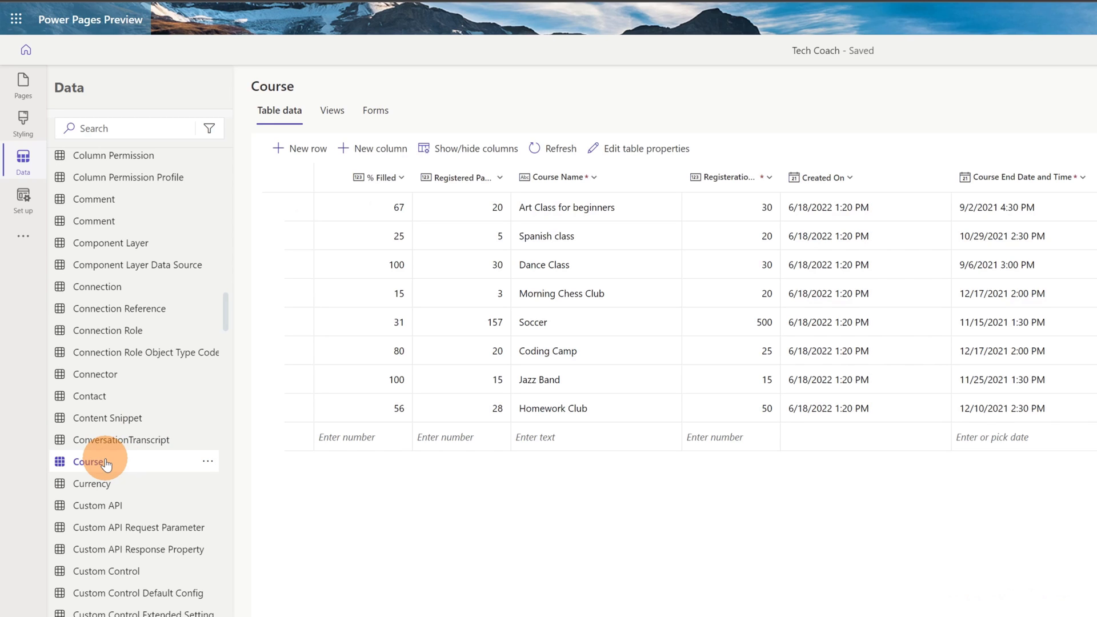
scroll(110, 514, down, 4)
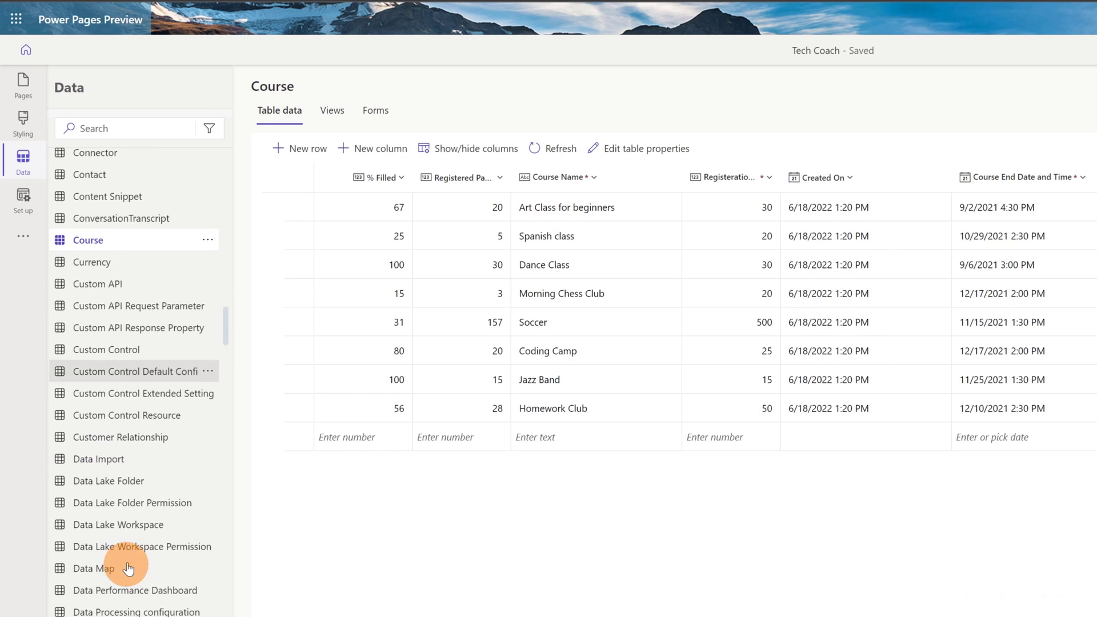
scroll(118, 507, down, 3)
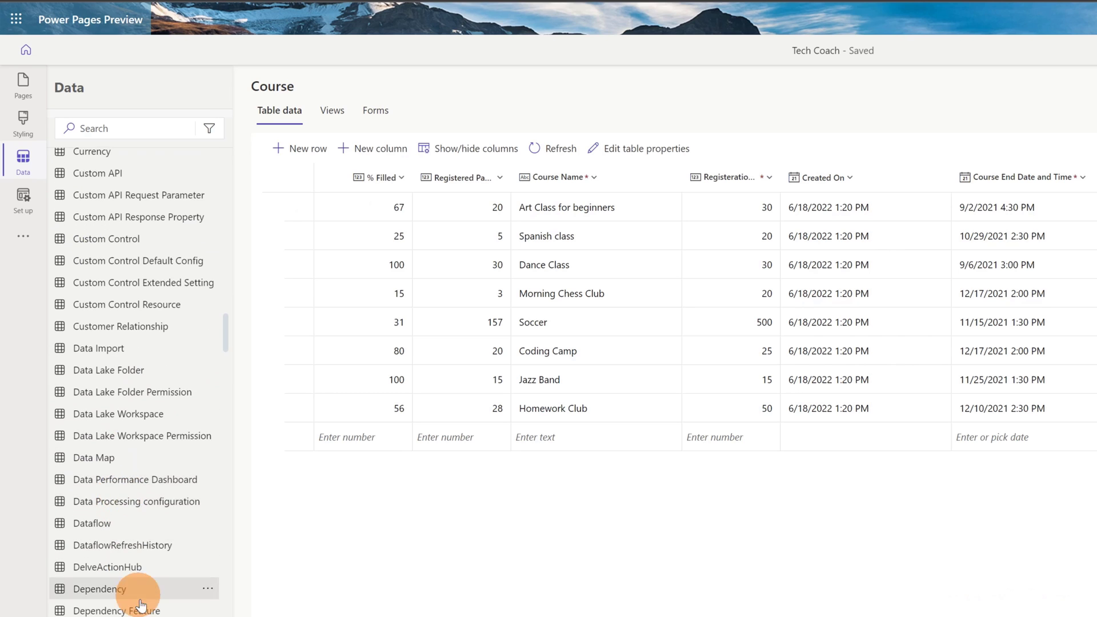
scroll(149, 594, down, 2)
scroll(154, 587, down, 6)
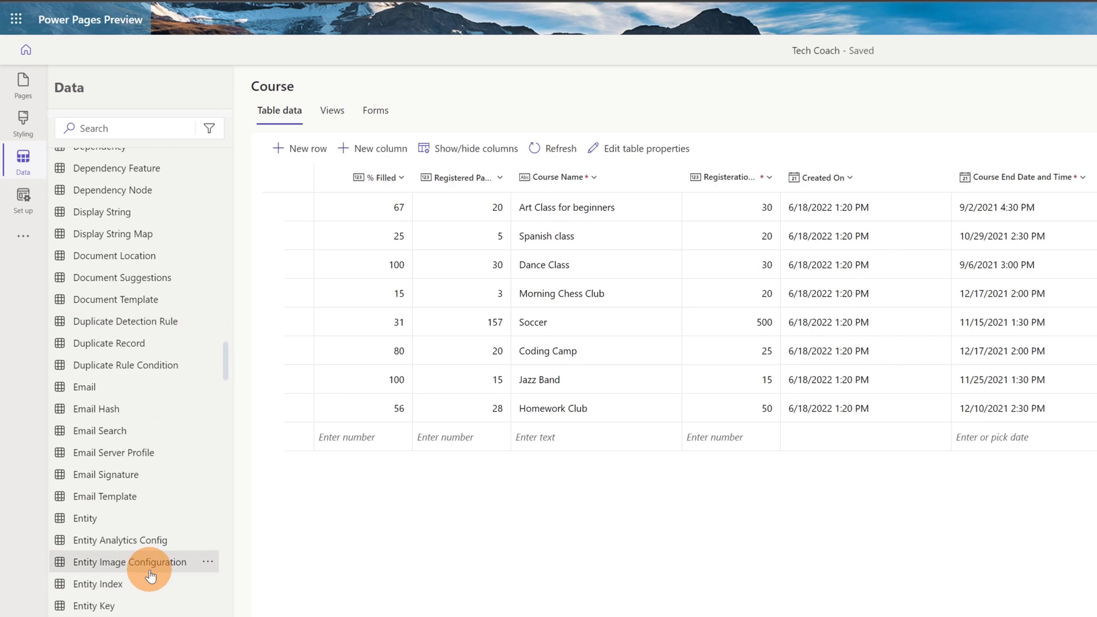
scroll(152, 564, down, 3)
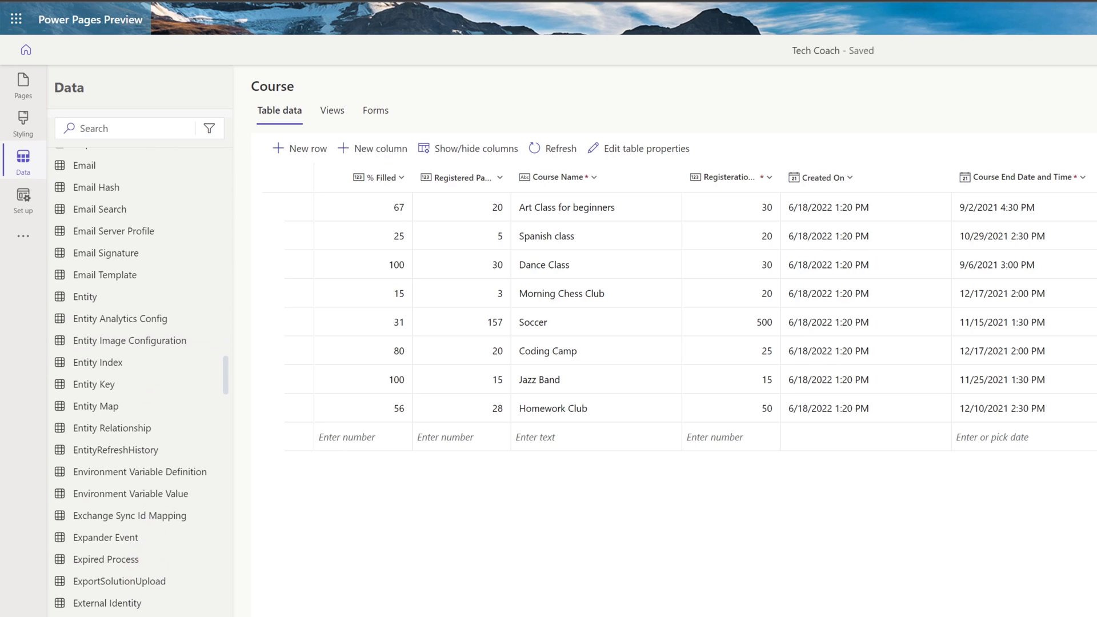
scroll(149, 400, up, 20)
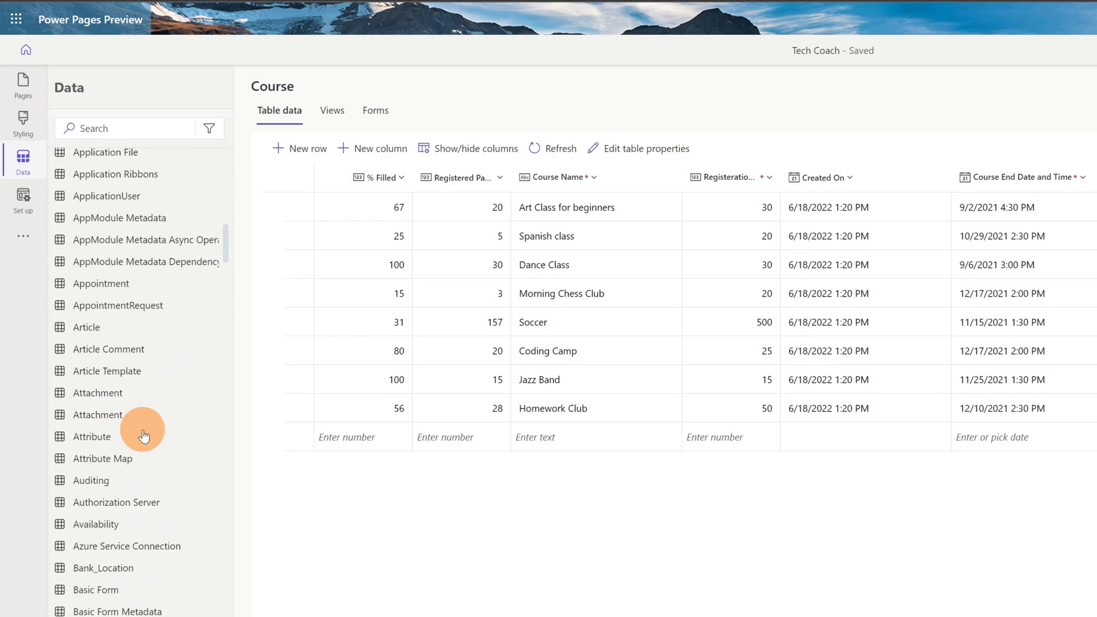
scroll(129, 398, up, 10)
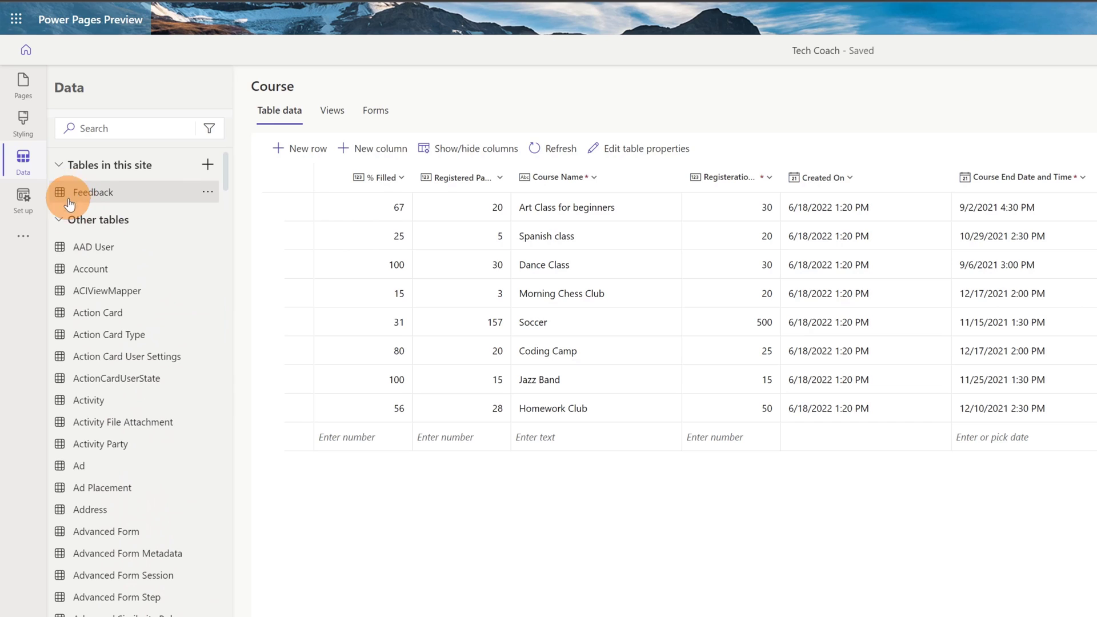
click(59, 220)
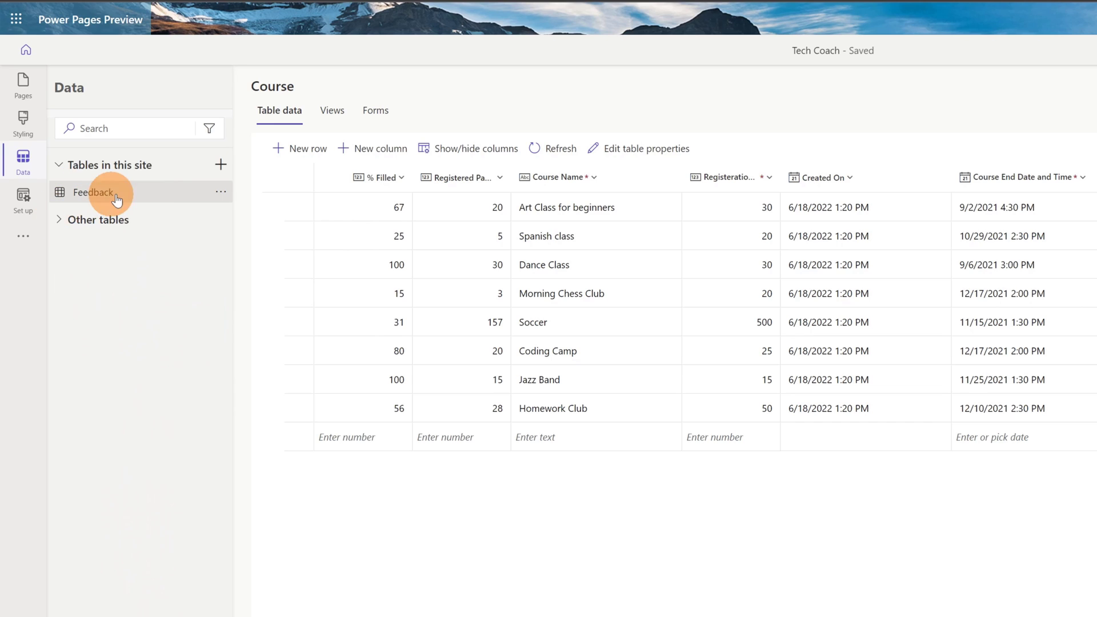
Step: Create a new site table named BusinessRequest with plural name BusinessRequests
click(220, 167)
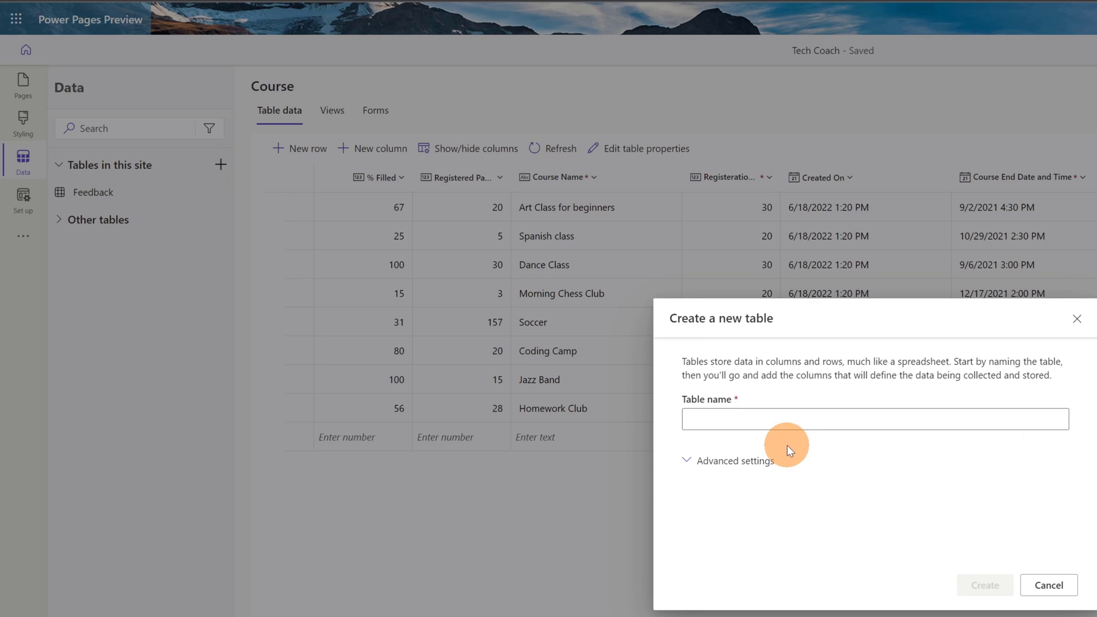
click(794, 424)
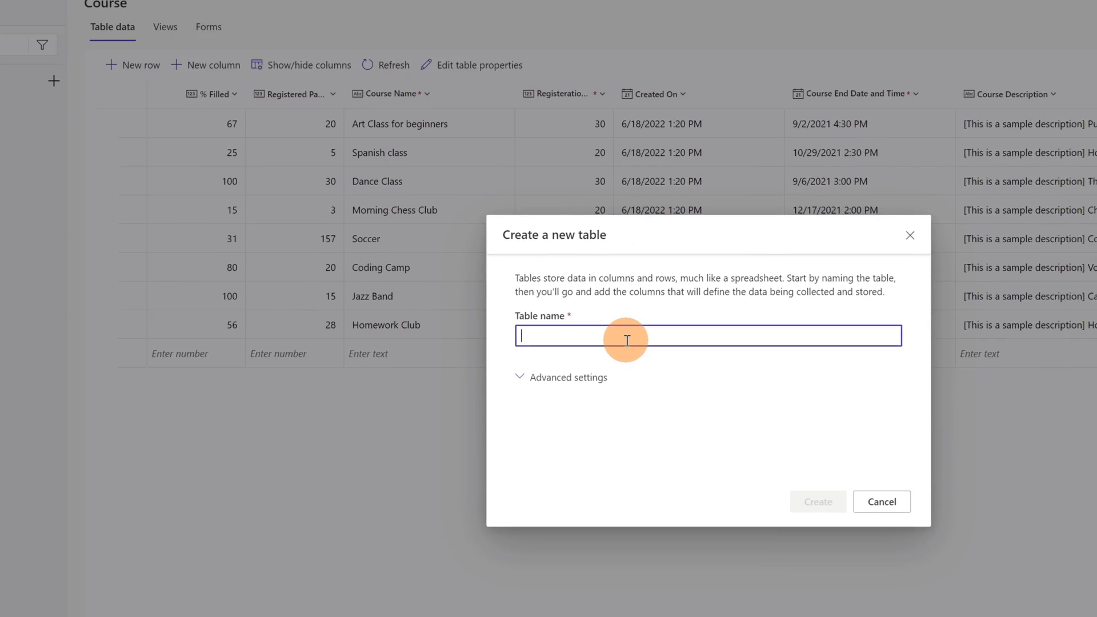
text(Business)
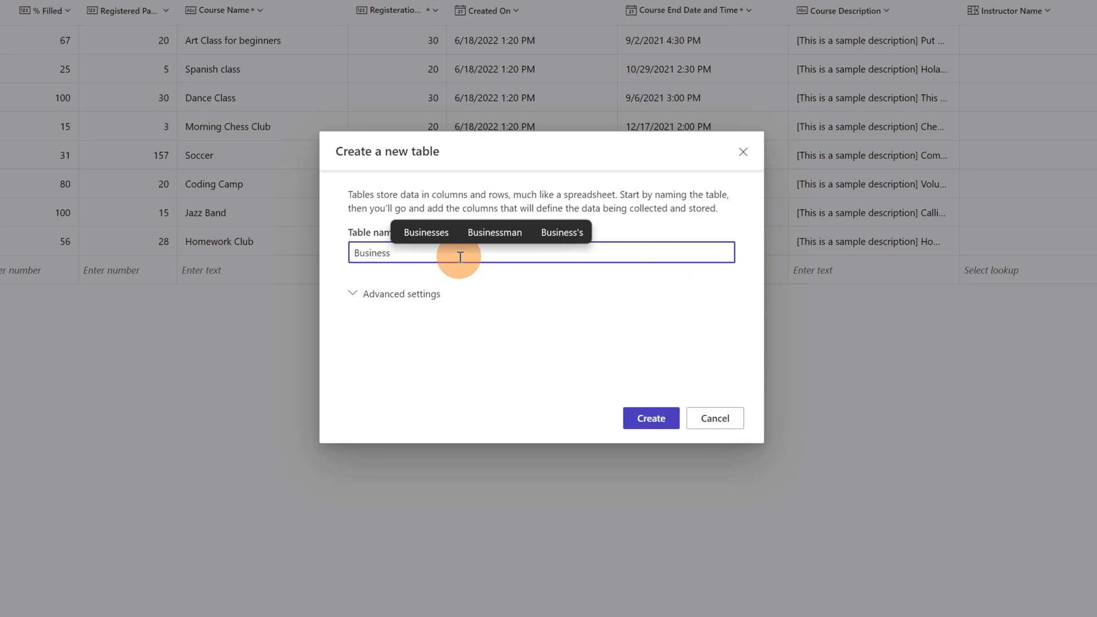
text(Request)
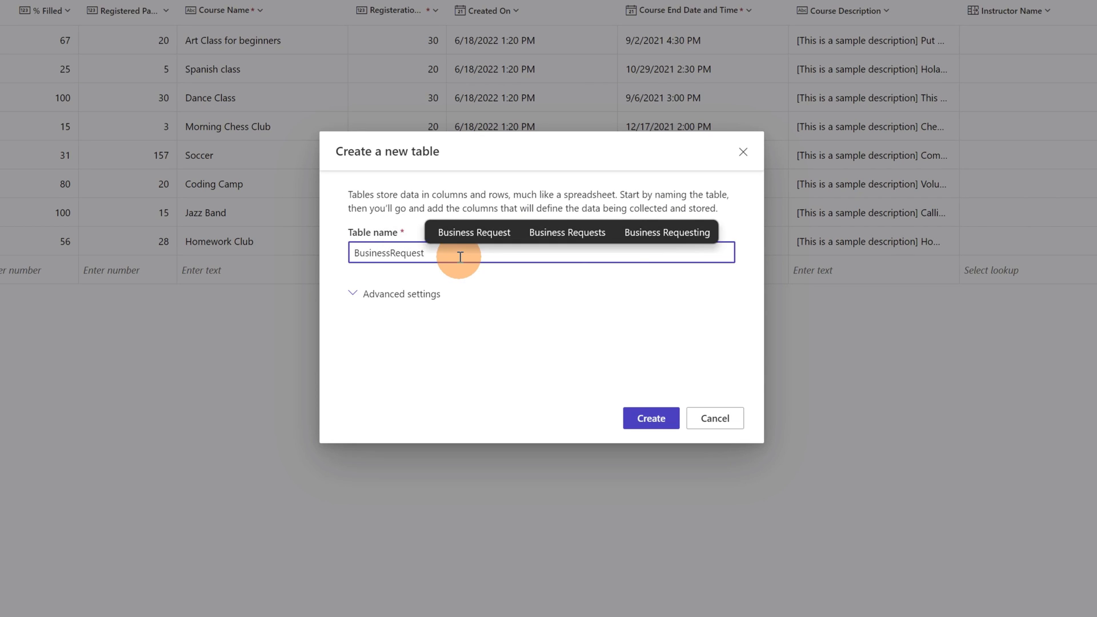
click(423, 301)
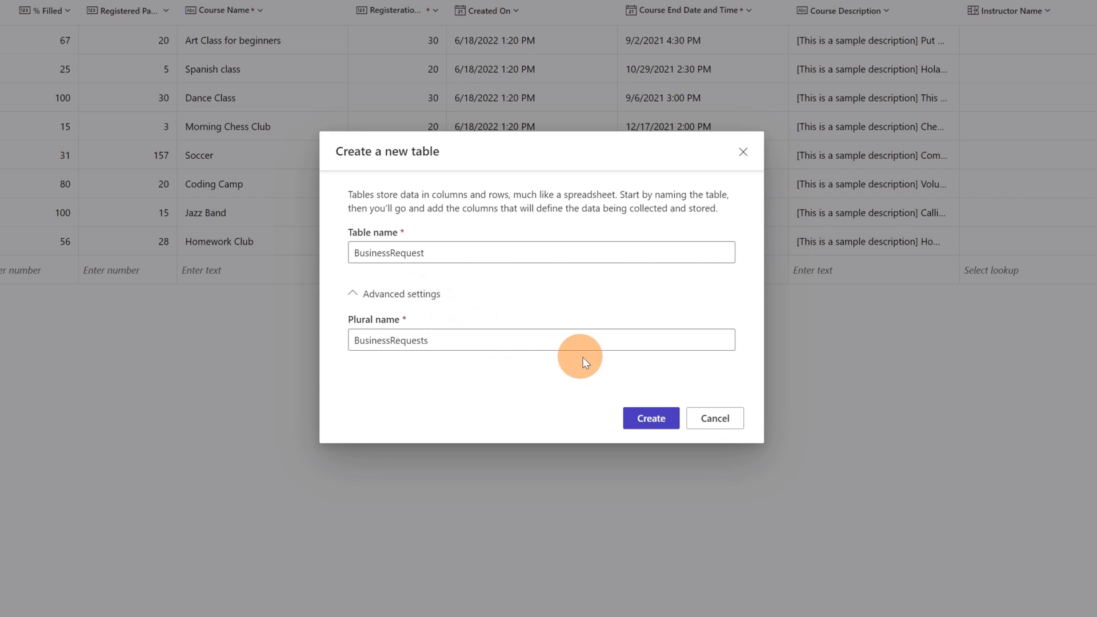
click(654, 423)
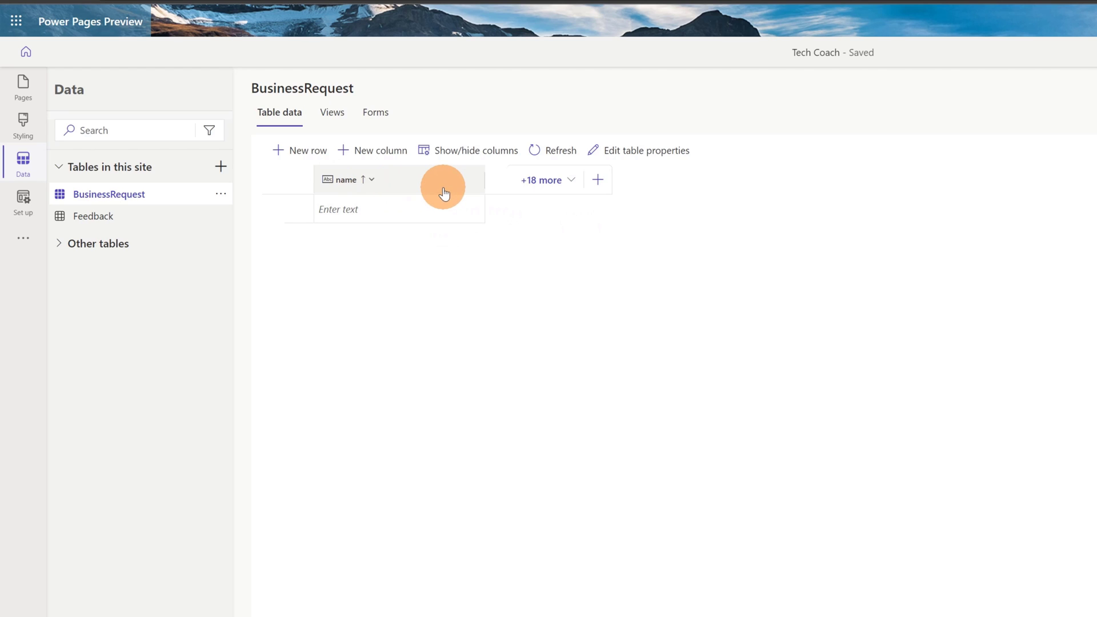
Step: Browse the table's 18 hidden columns and close the list unchanged
click(568, 182)
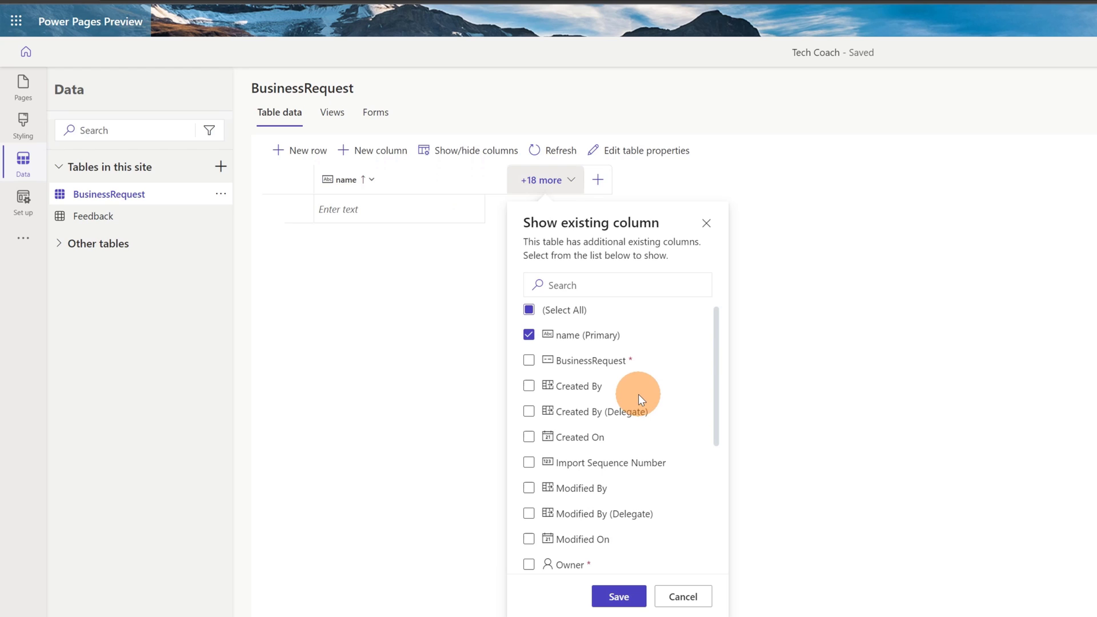
scroll(639, 394, down, 5)
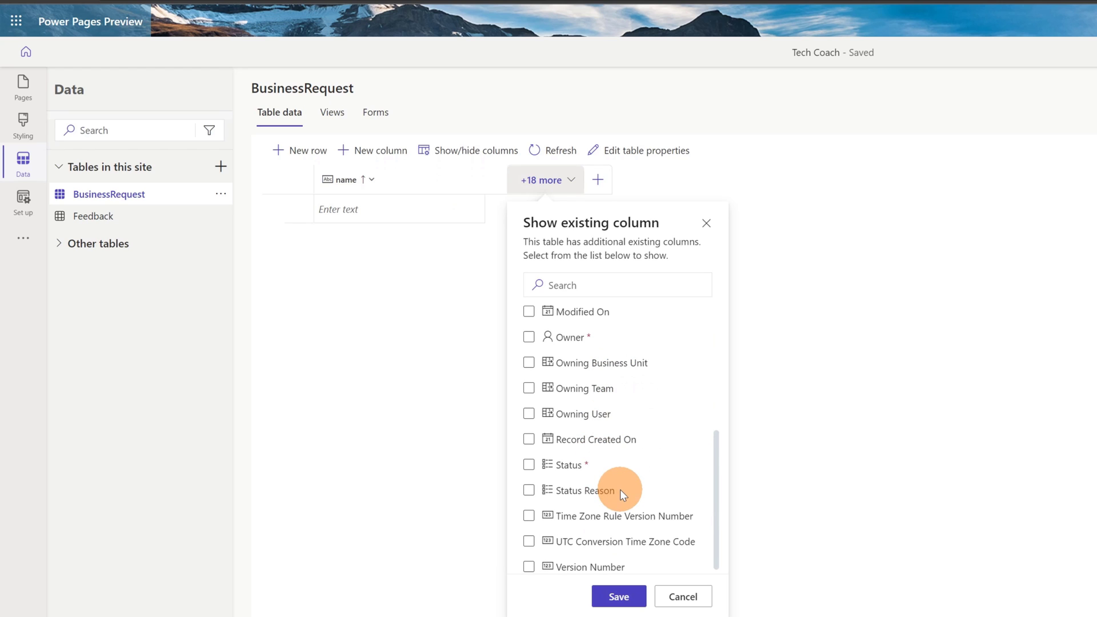
scroll(629, 426, up, 3)
scroll(629, 422, up, 3)
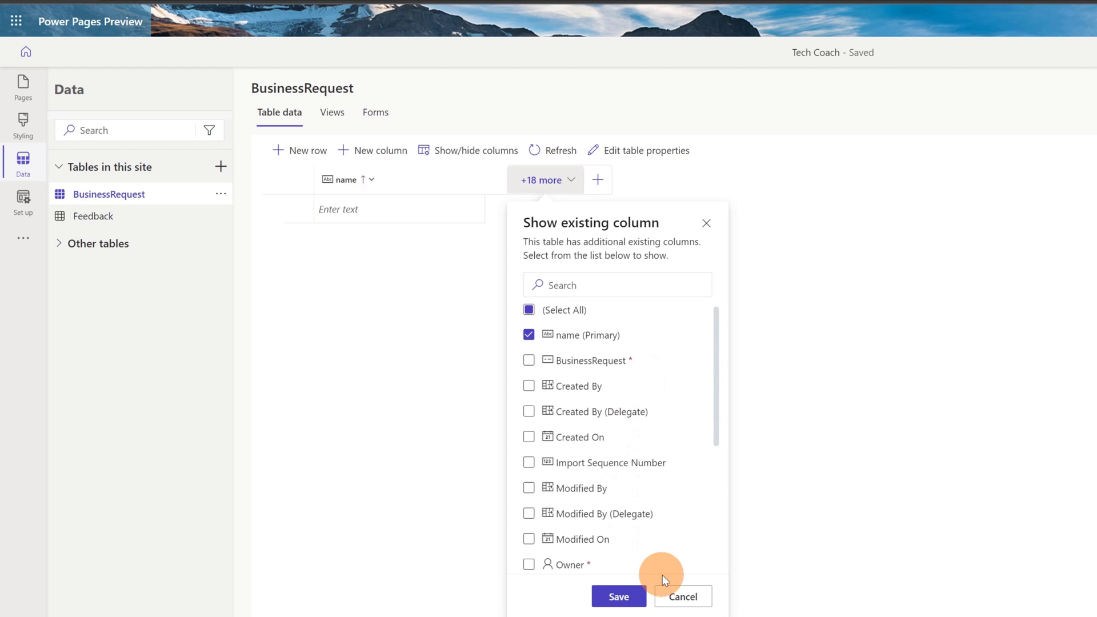
click(697, 592)
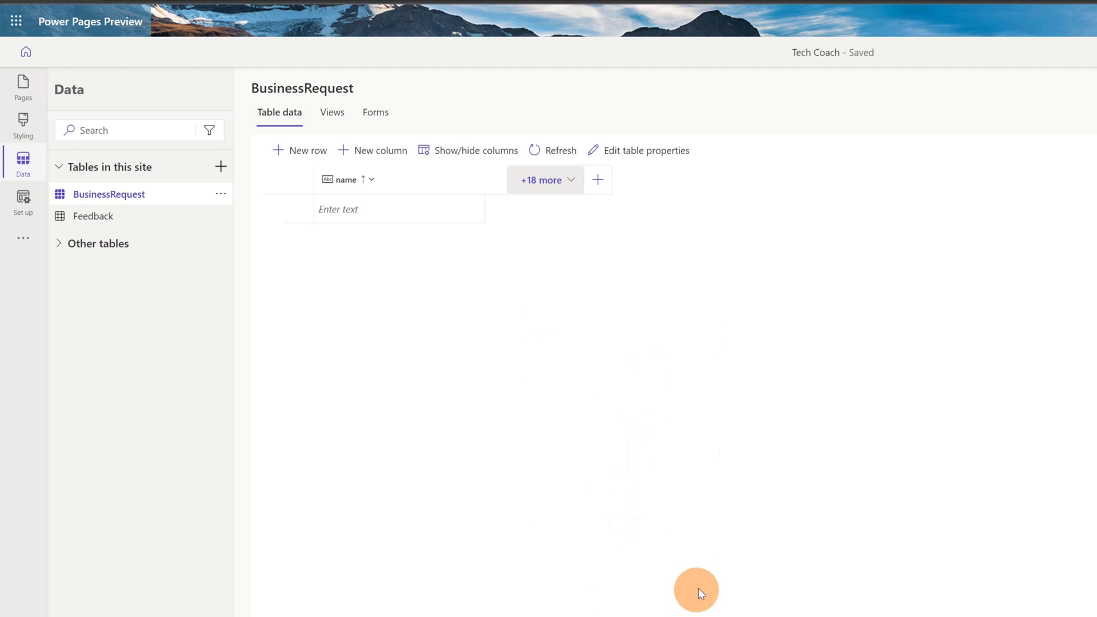
Step: Add an 'Interested to' column of type Choice, set to Business required
click(602, 189)
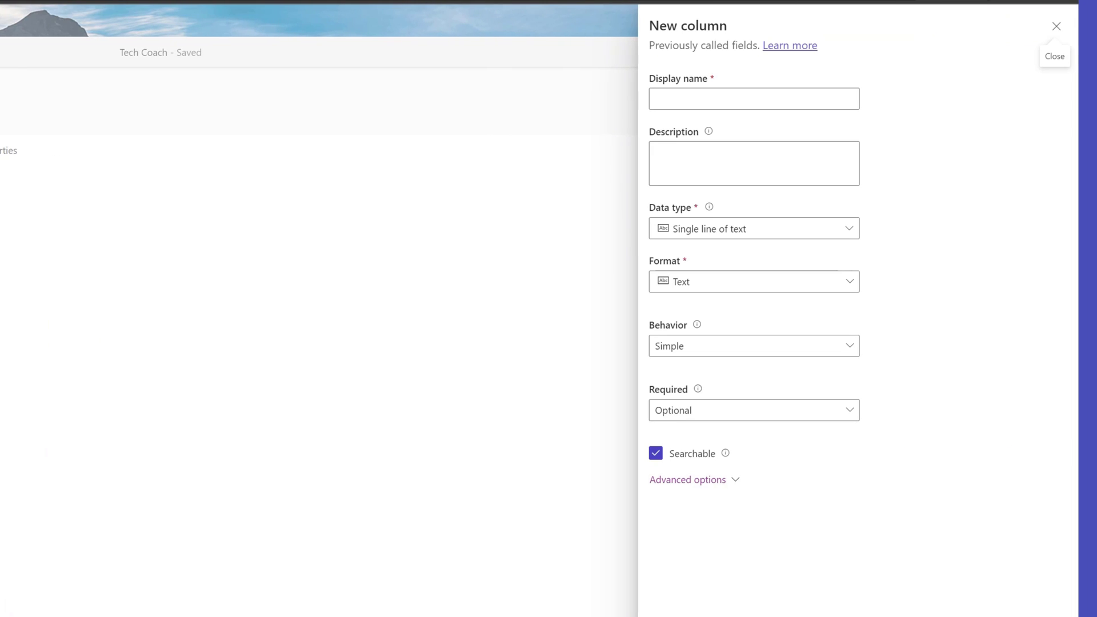
click(810, 96)
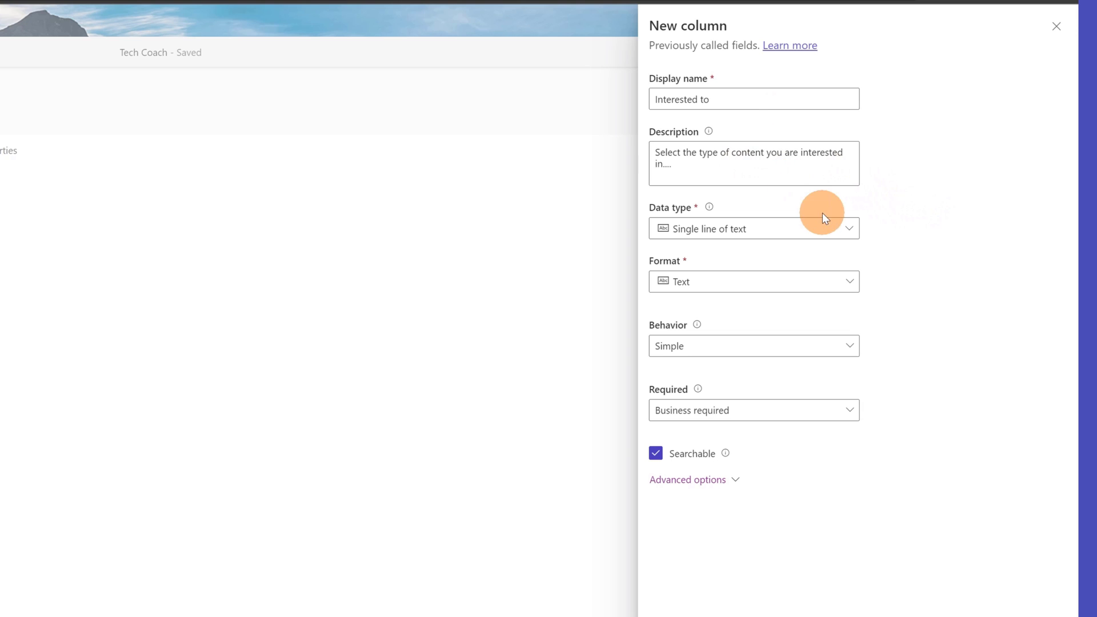
click(838, 289)
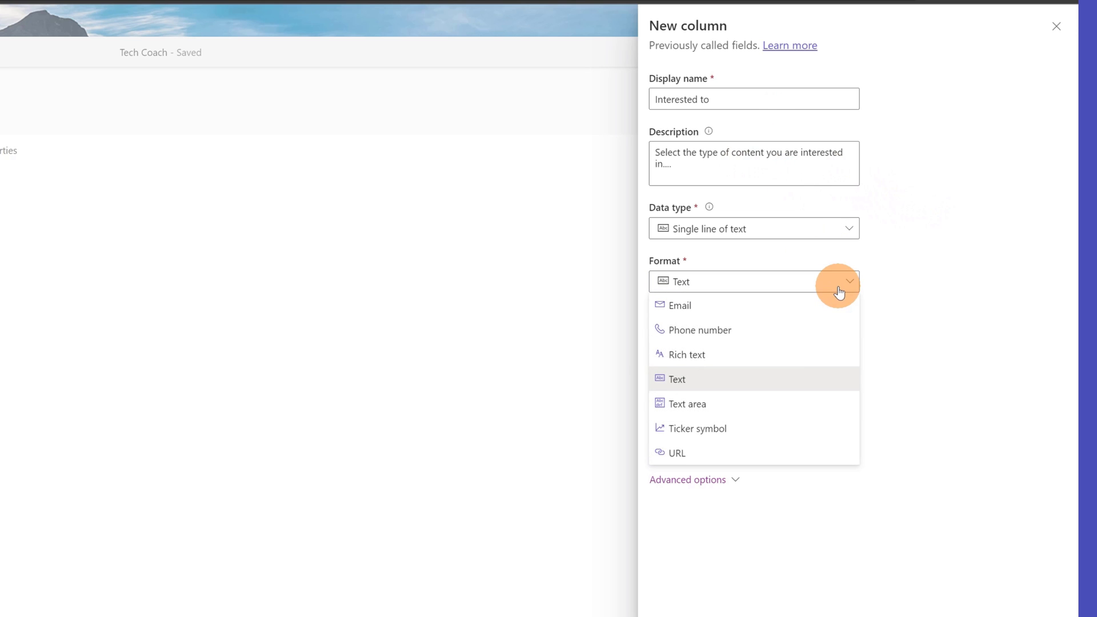
click(845, 241)
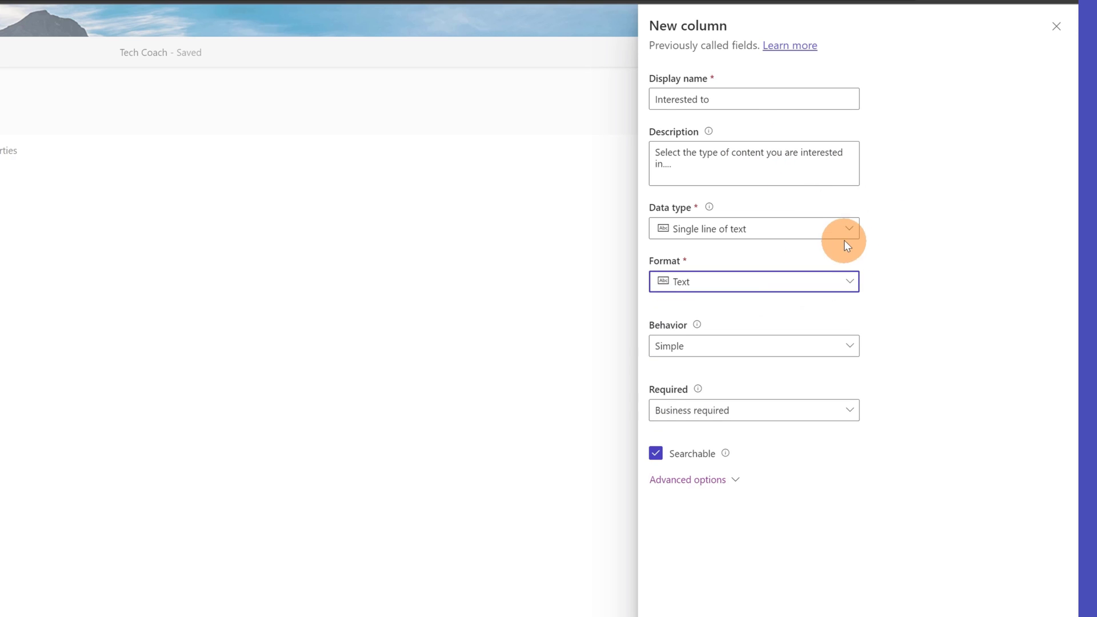
click(846, 233)
mouse_move(742, 384)
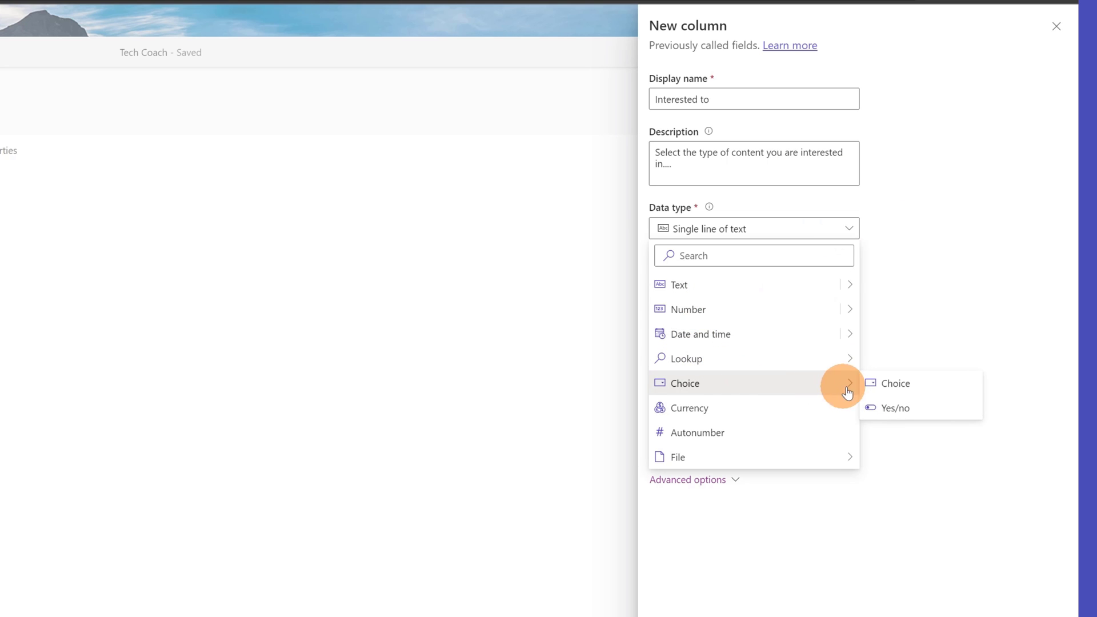
click(888, 385)
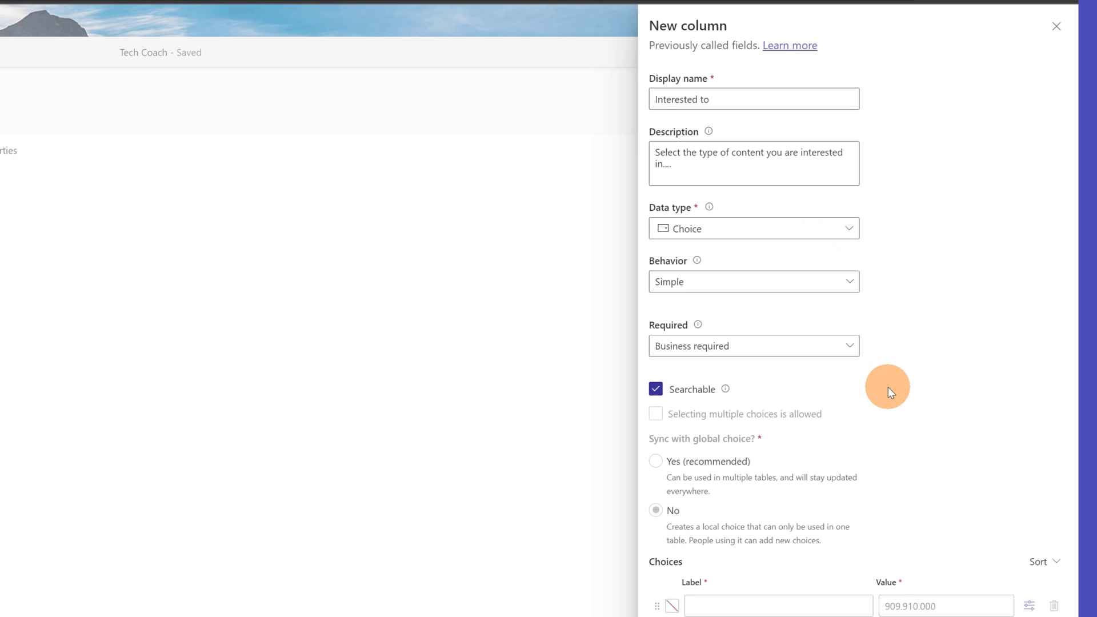
click(826, 354)
click(913, 354)
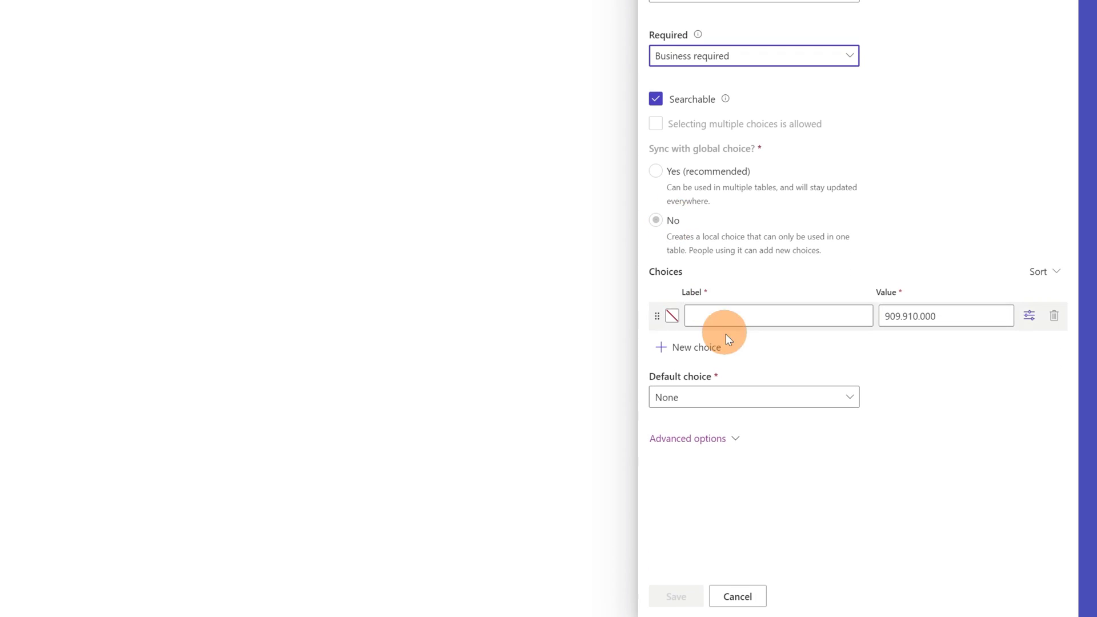
Step: Label the first choice Webinar and colour it red
click(766, 316)
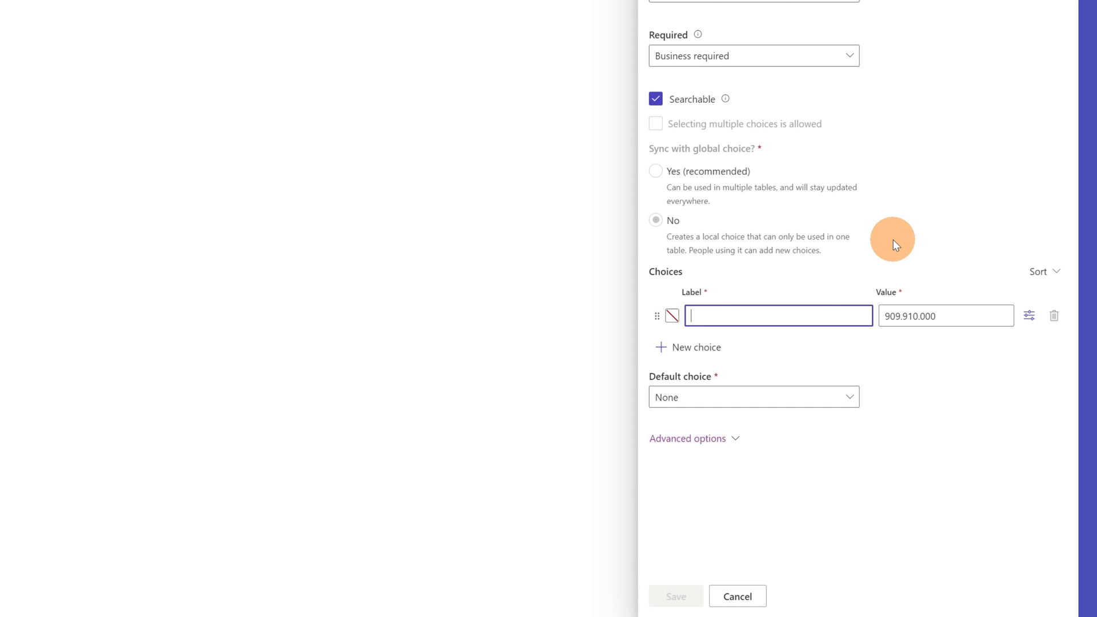
text(Webnir)
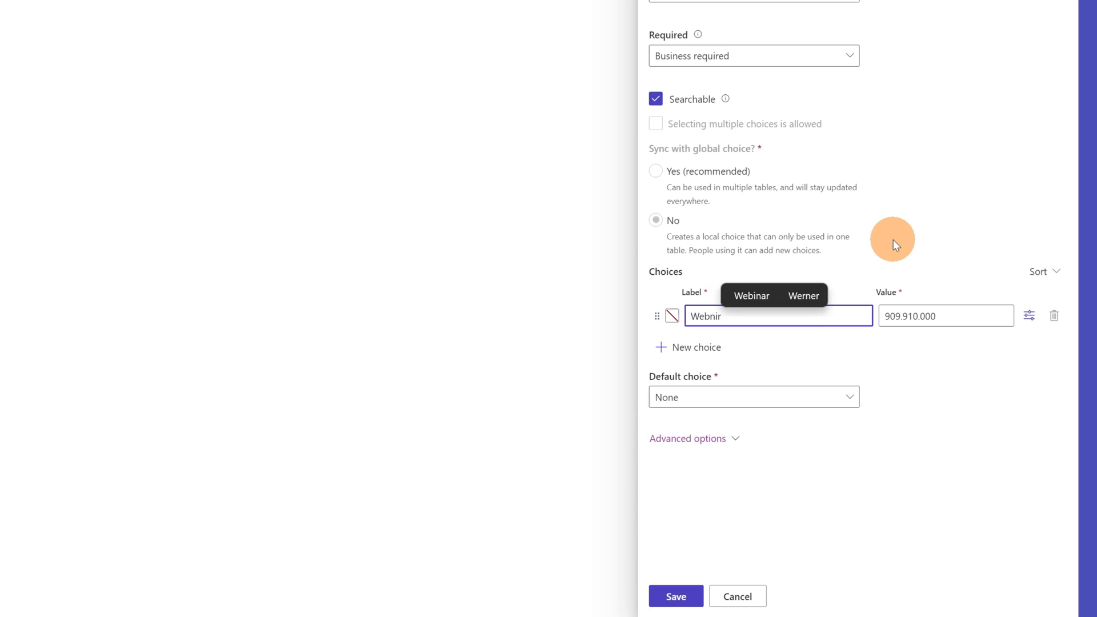
key(BackSpace)
key(BackSpace)
key(BackSpace)
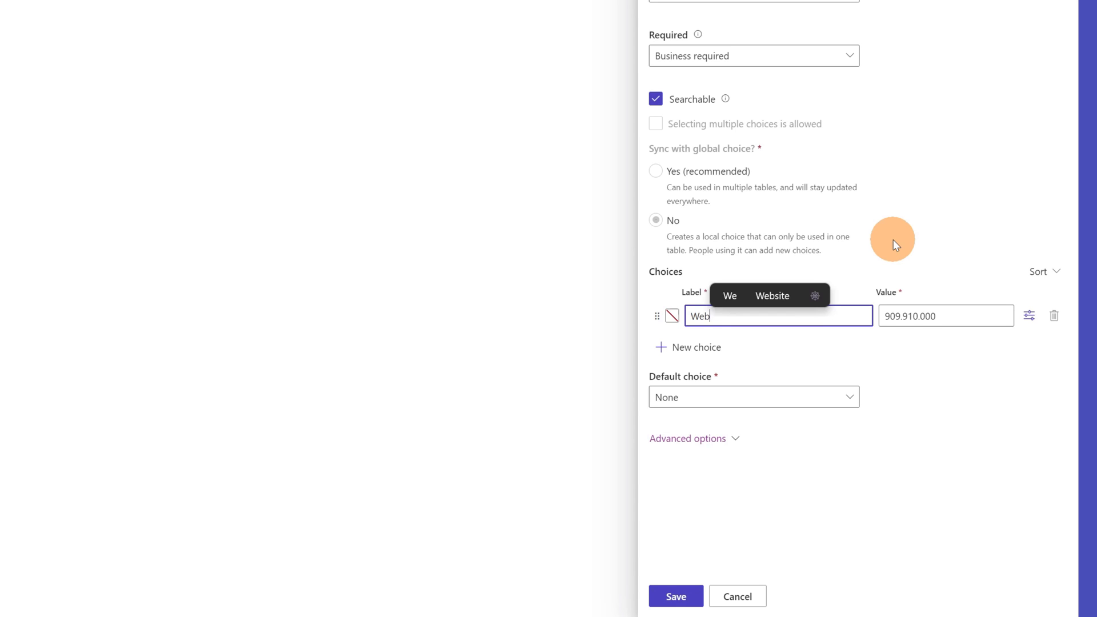
text(inar)
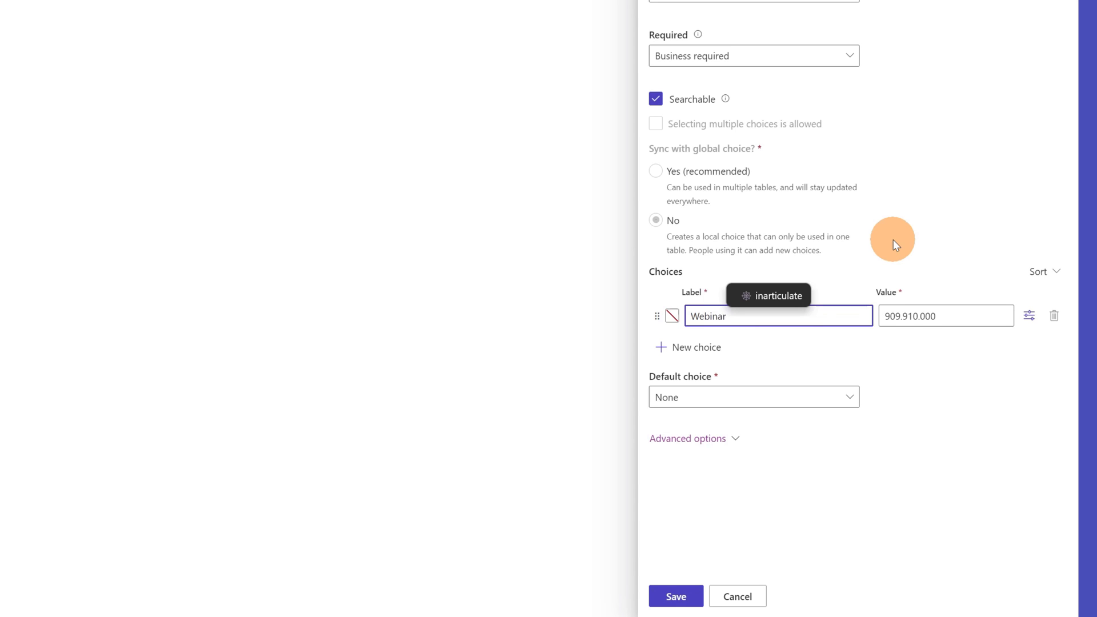
click(668, 316)
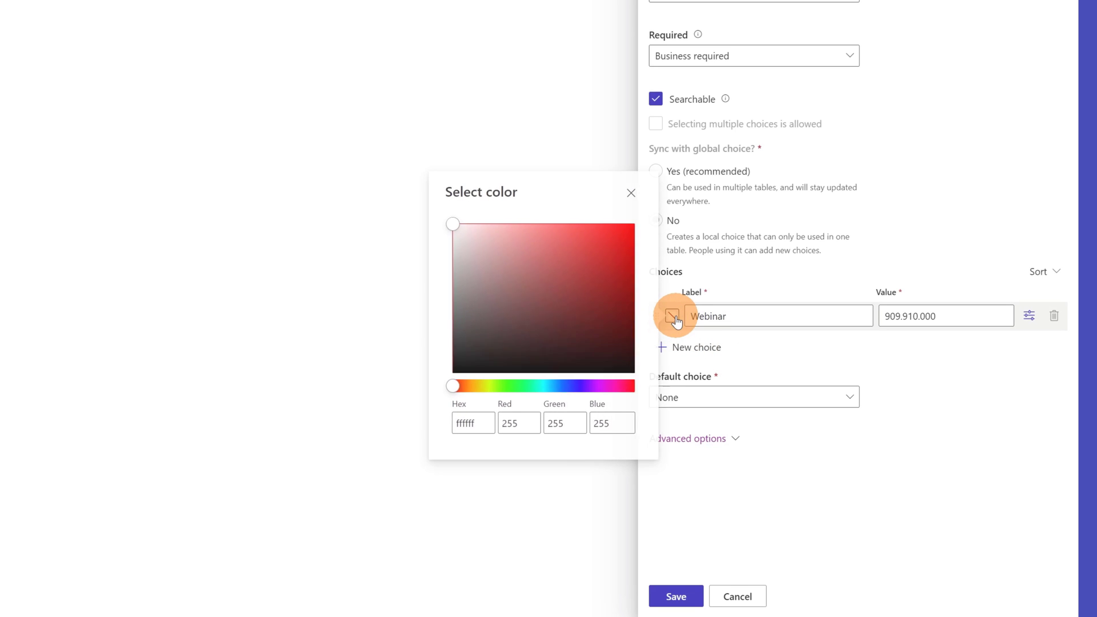
drag(575, 259, 633, 223)
click(691, 349)
Step: Add choices Course in green and Advice in blue
click(692, 347)
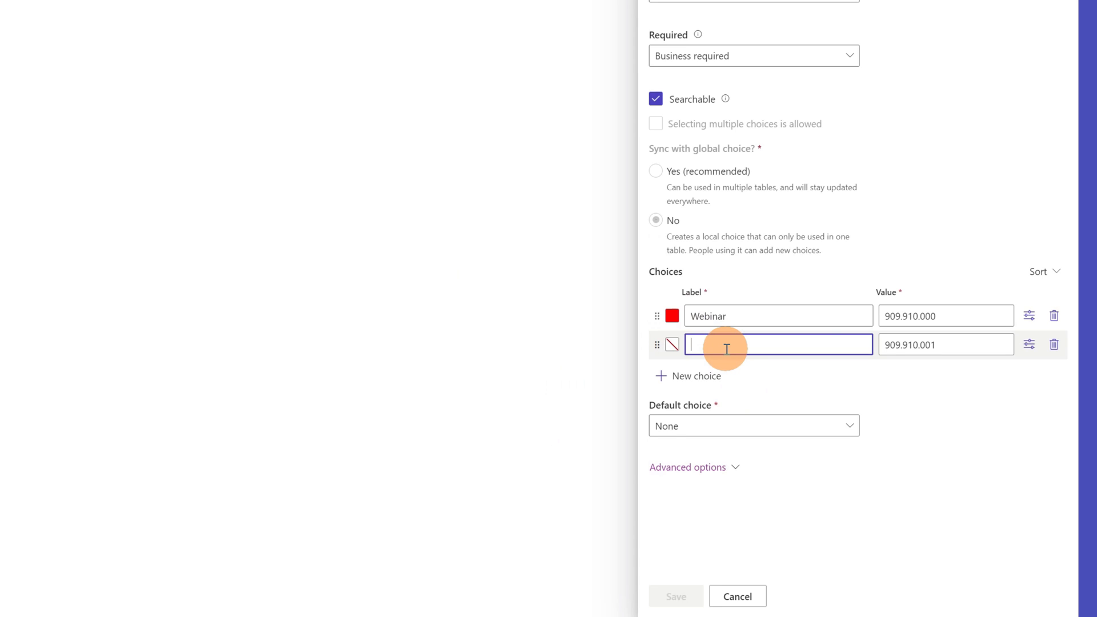
text(Course)
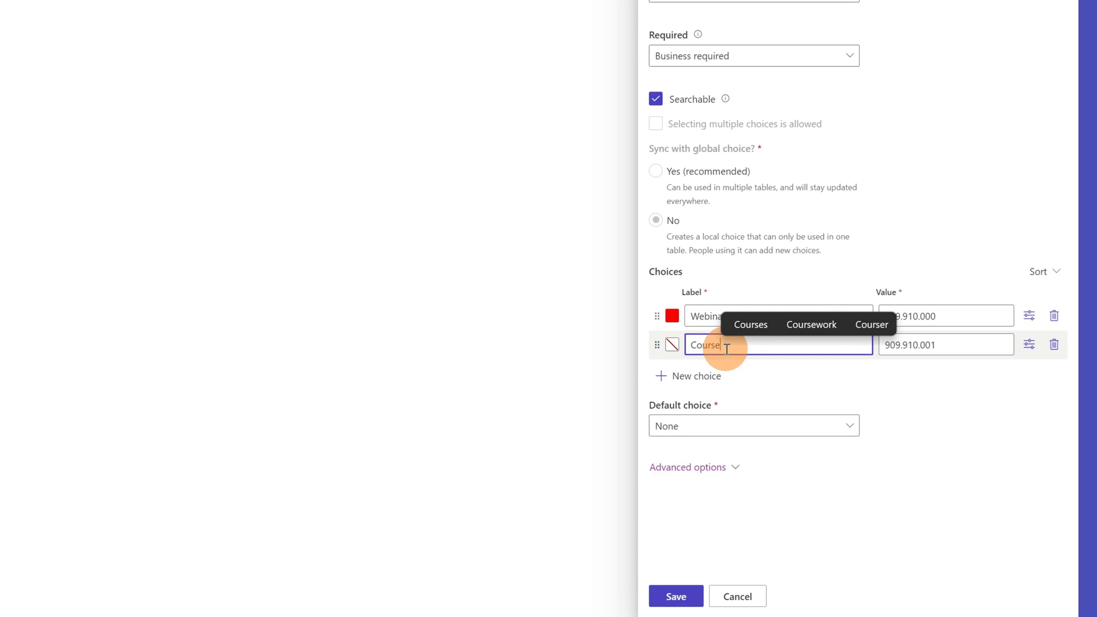
click(670, 344)
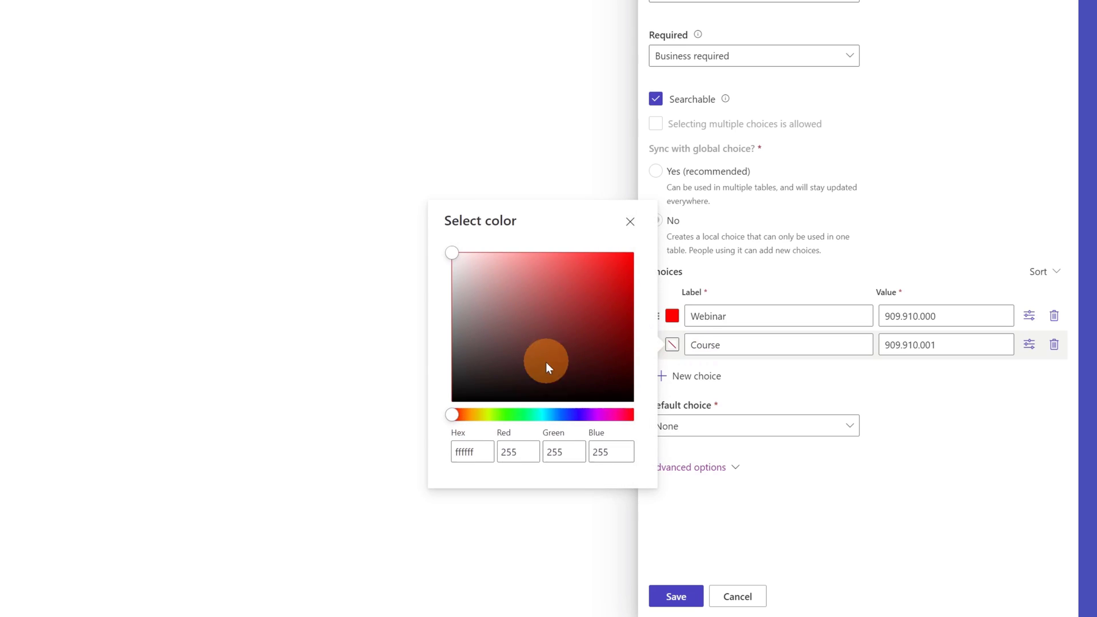
click(517, 414)
drag(599, 294, 634, 253)
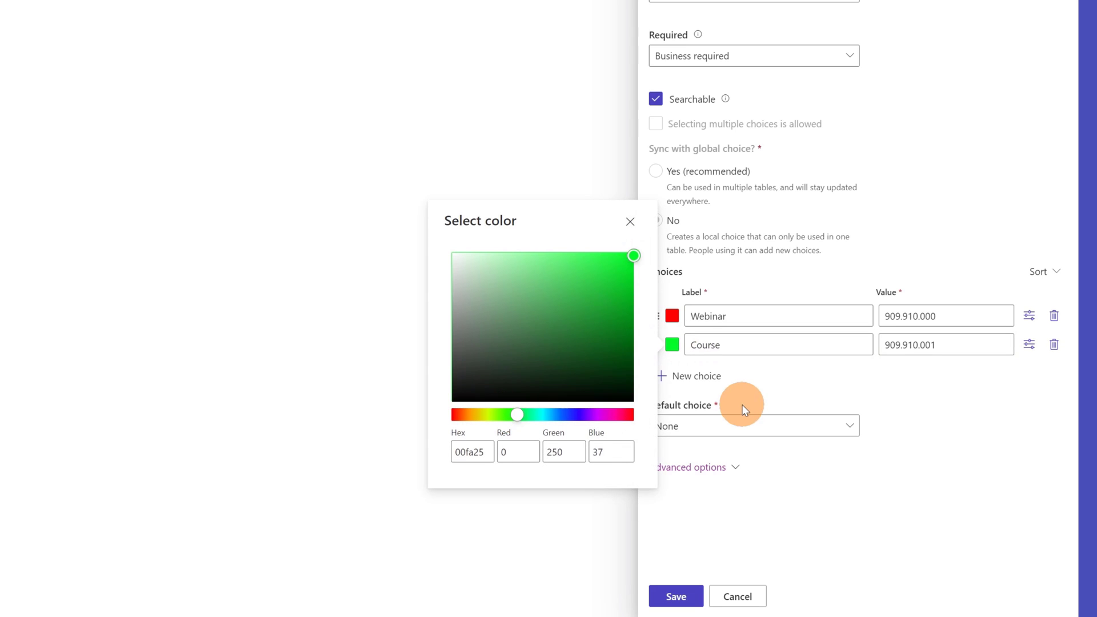
click(714, 377)
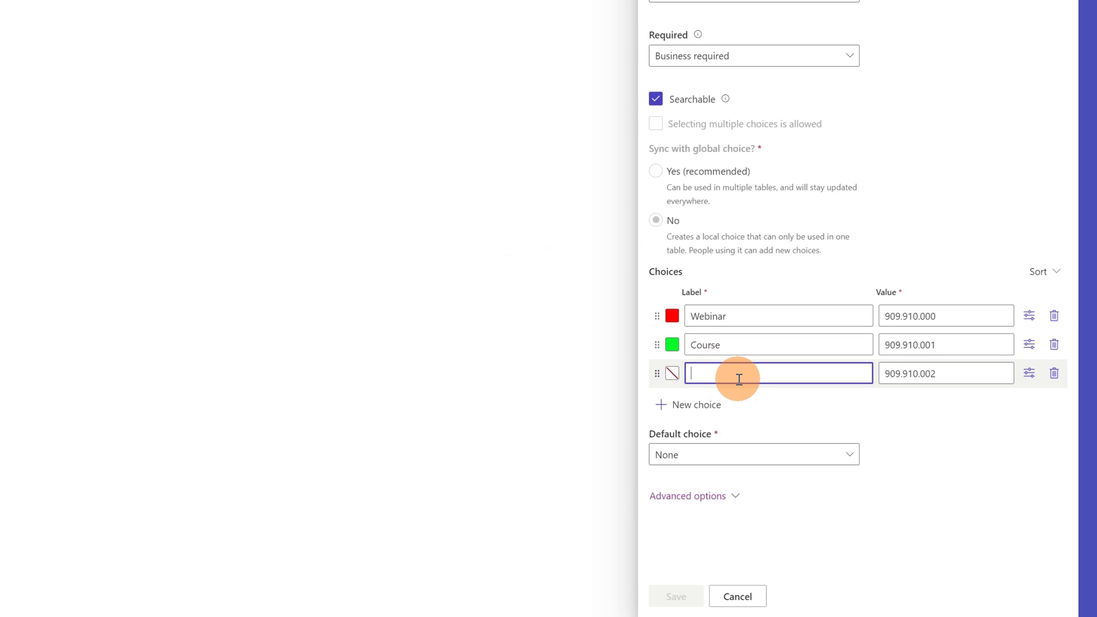
text(Ad)
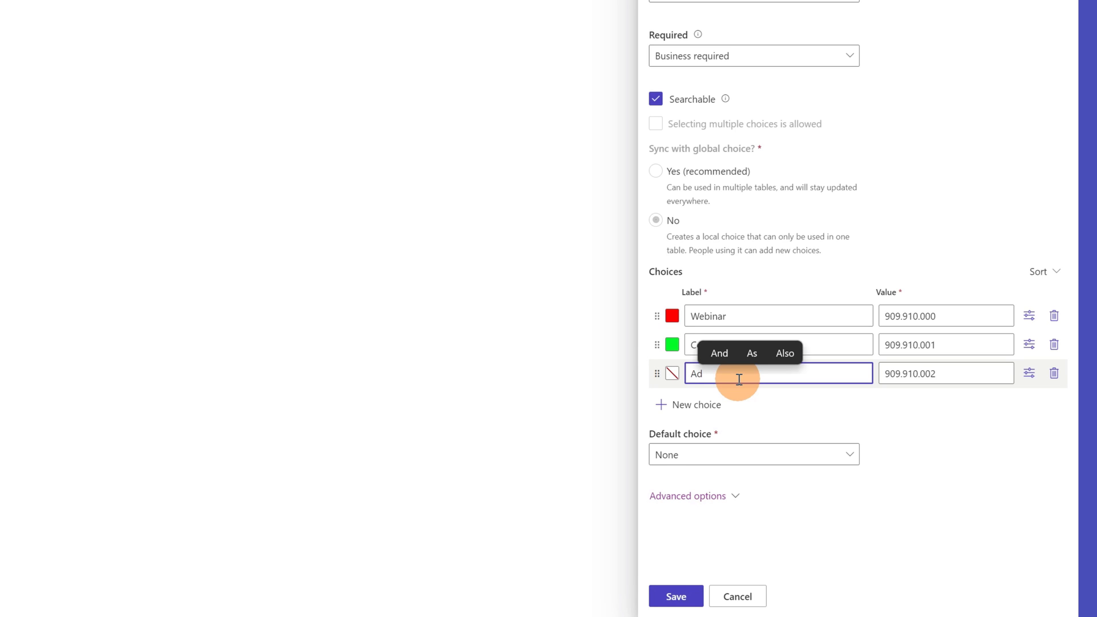
text(vice)
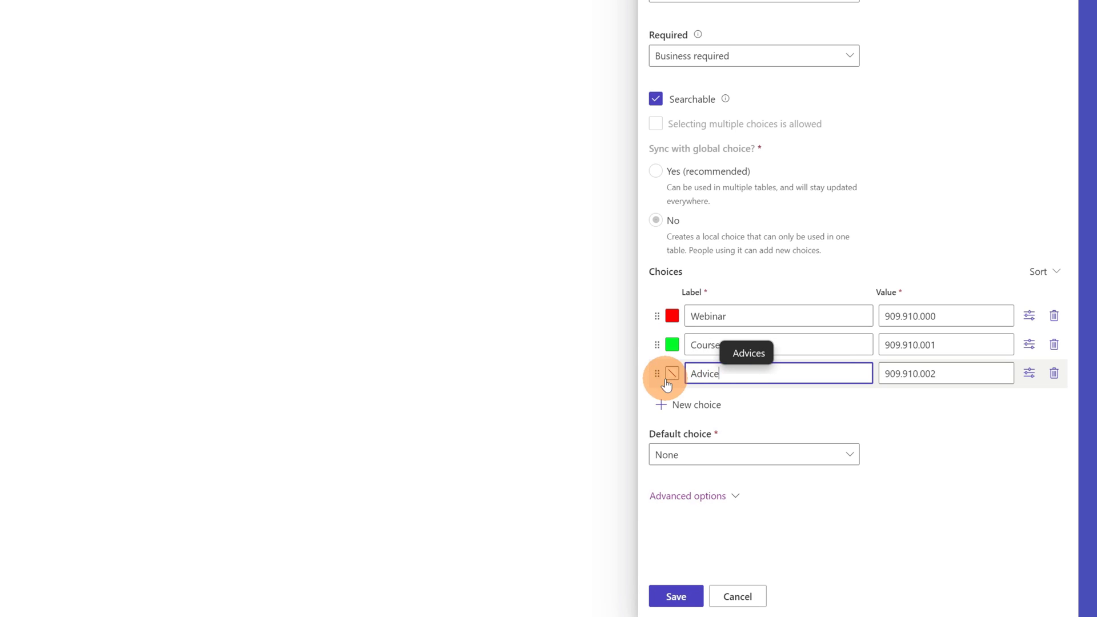
click(672, 375)
click(589, 440)
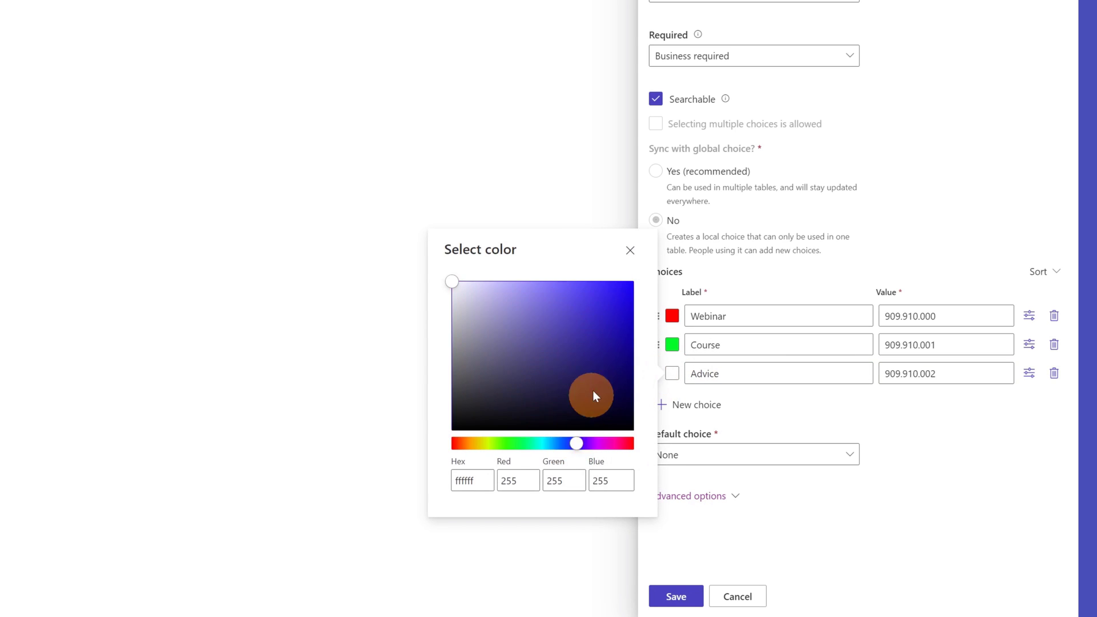
drag(592, 390, 651, 286)
click(958, 429)
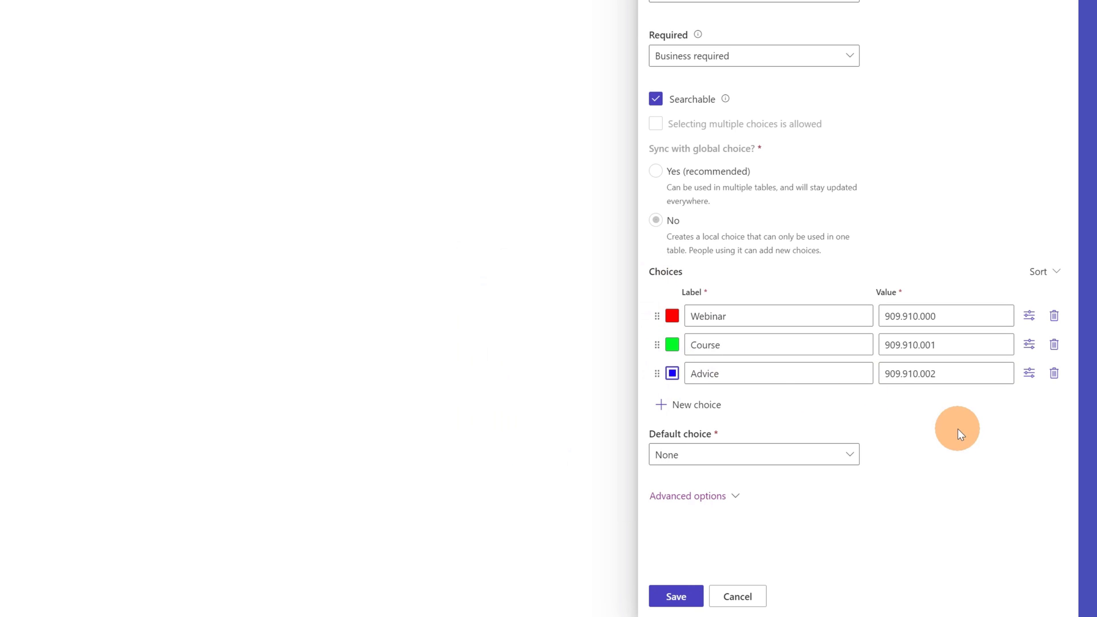
Step: Leave the default choice as None, check advanced options, and save the column
click(924, 436)
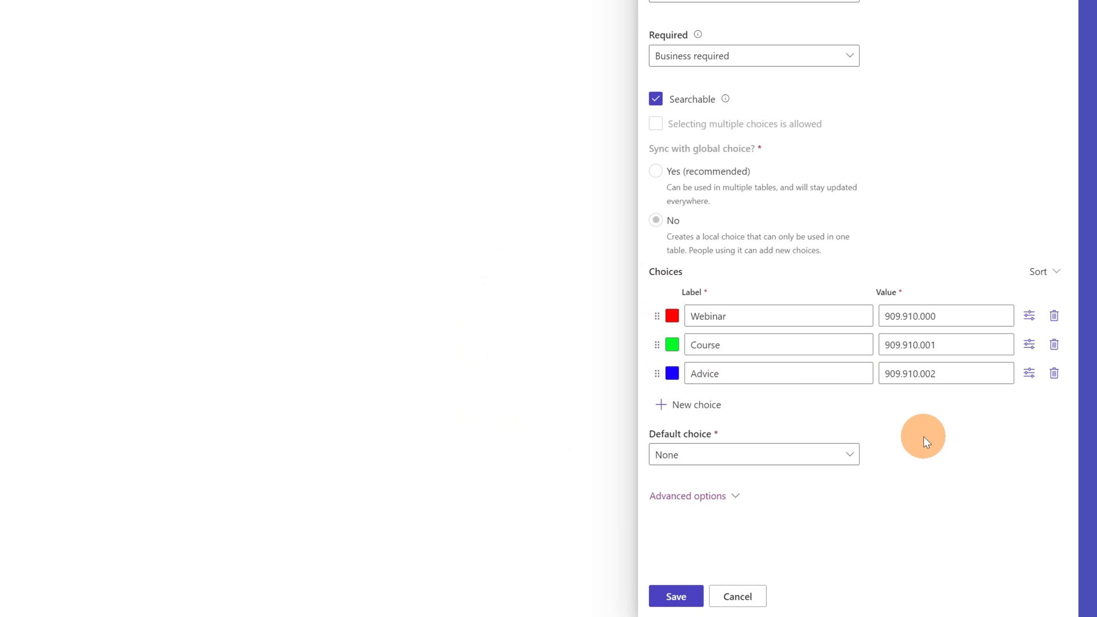
click(826, 461)
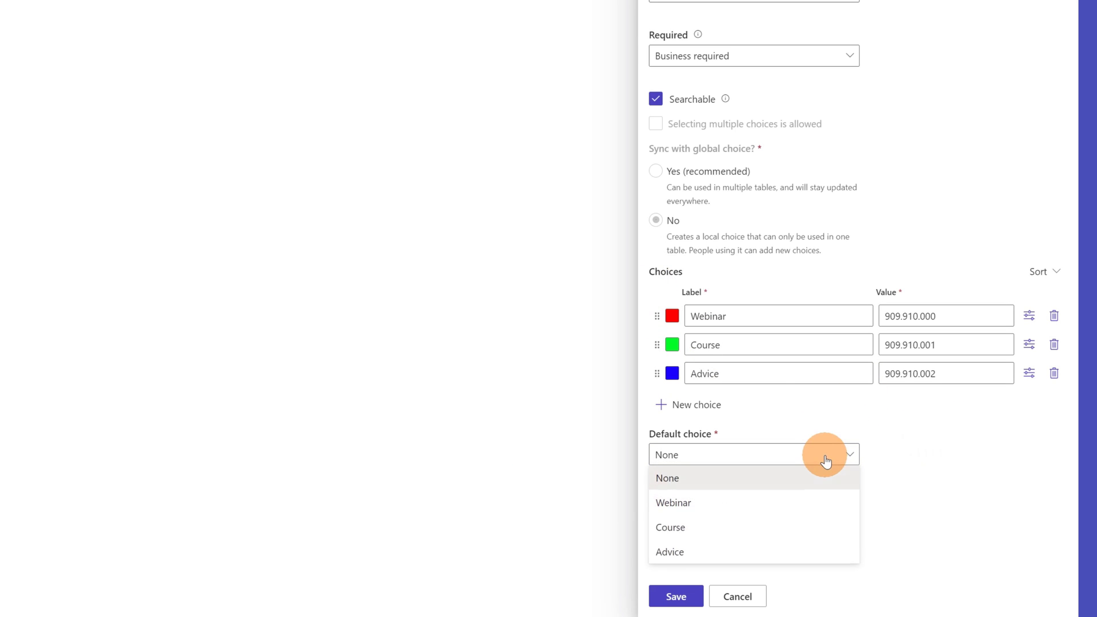
click(915, 436)
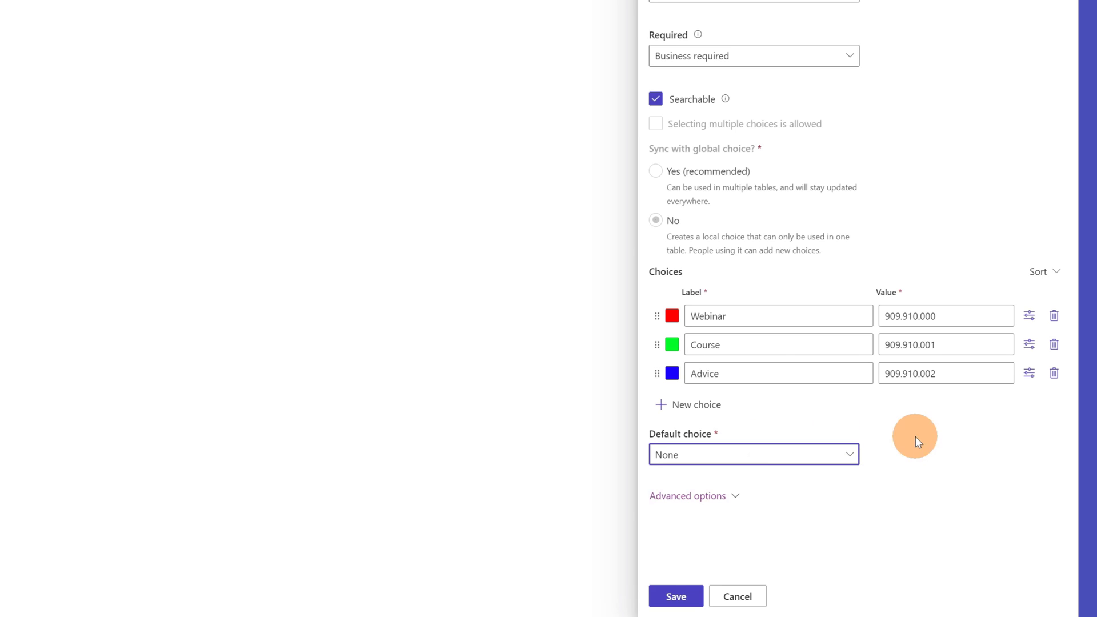
click(736, 507)
scroll(874, 496, down, 3)
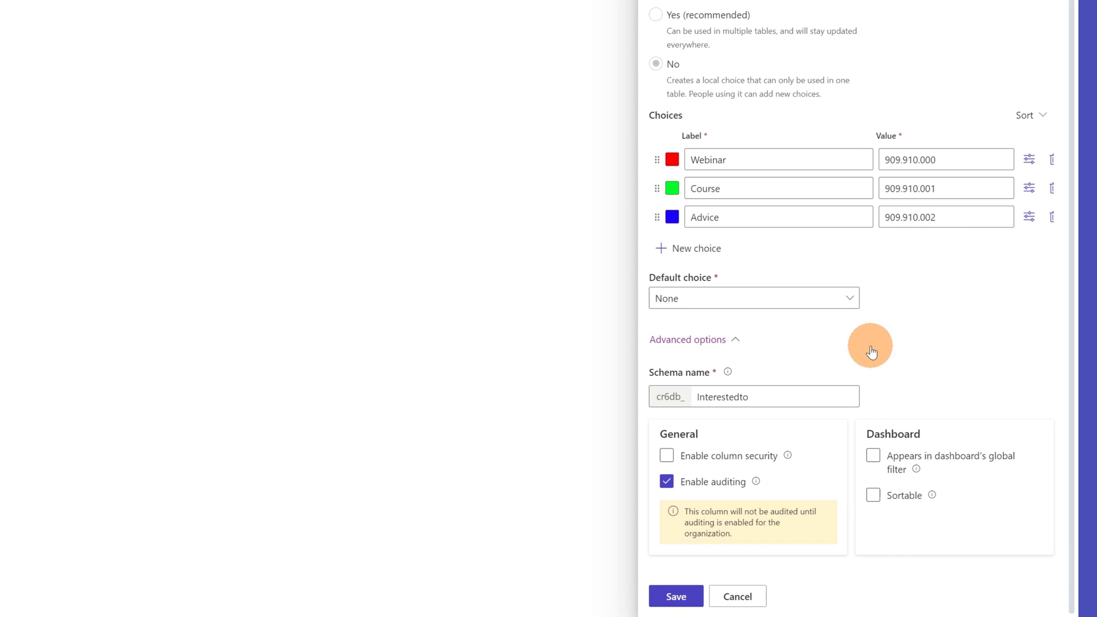
scroll(870, 349, up, 3)
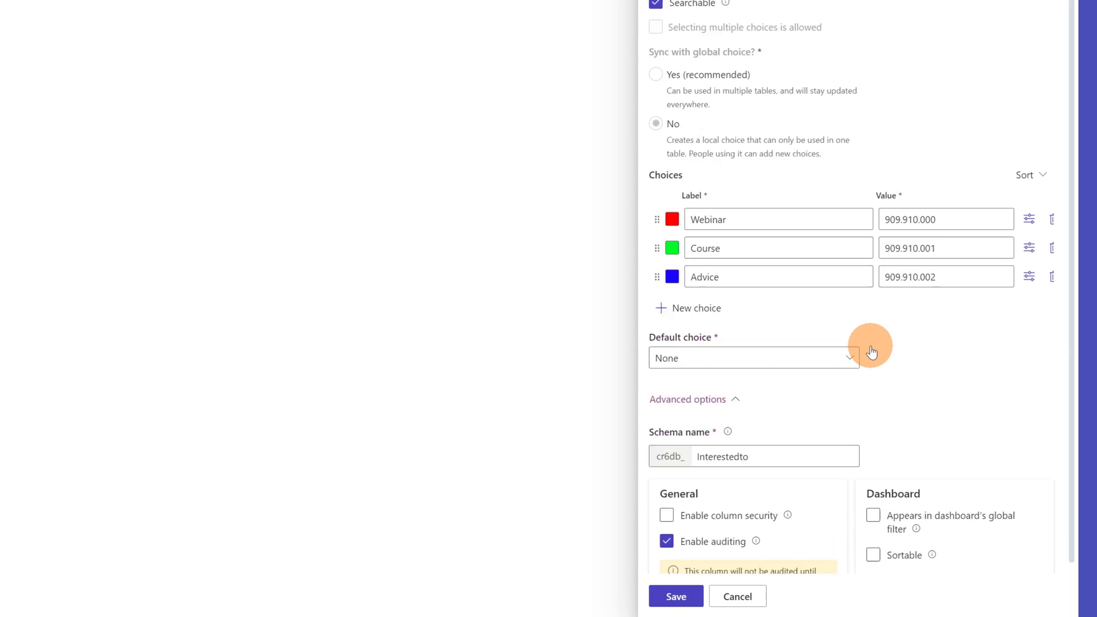
click(698, 598)
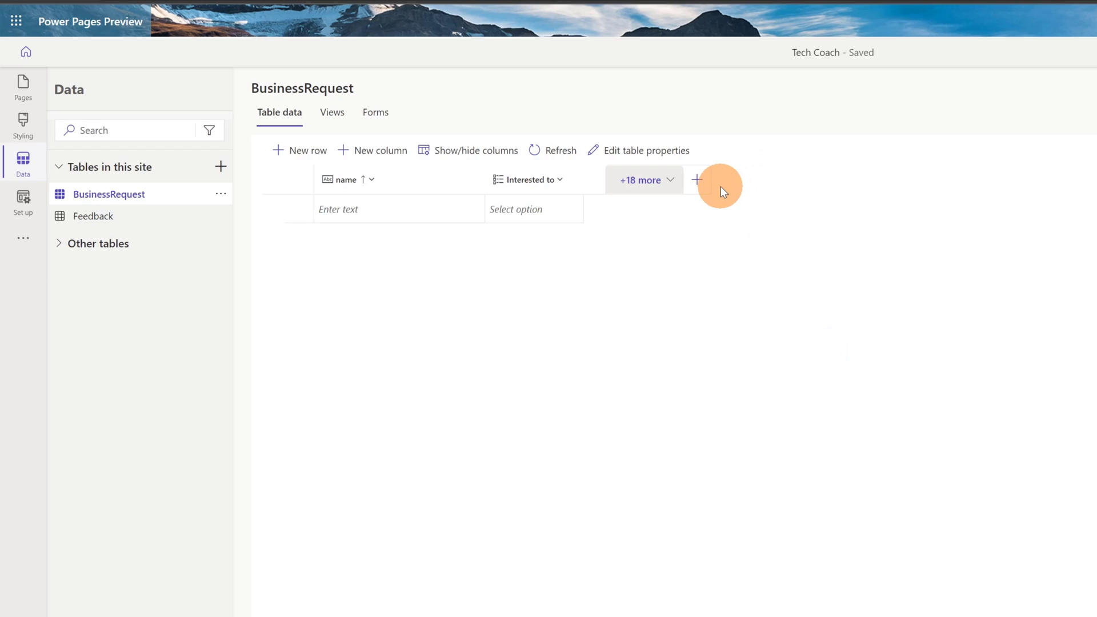
Step: Add a column named Request Description, pasting a describe-your-request hint as its description
click(696, 180)
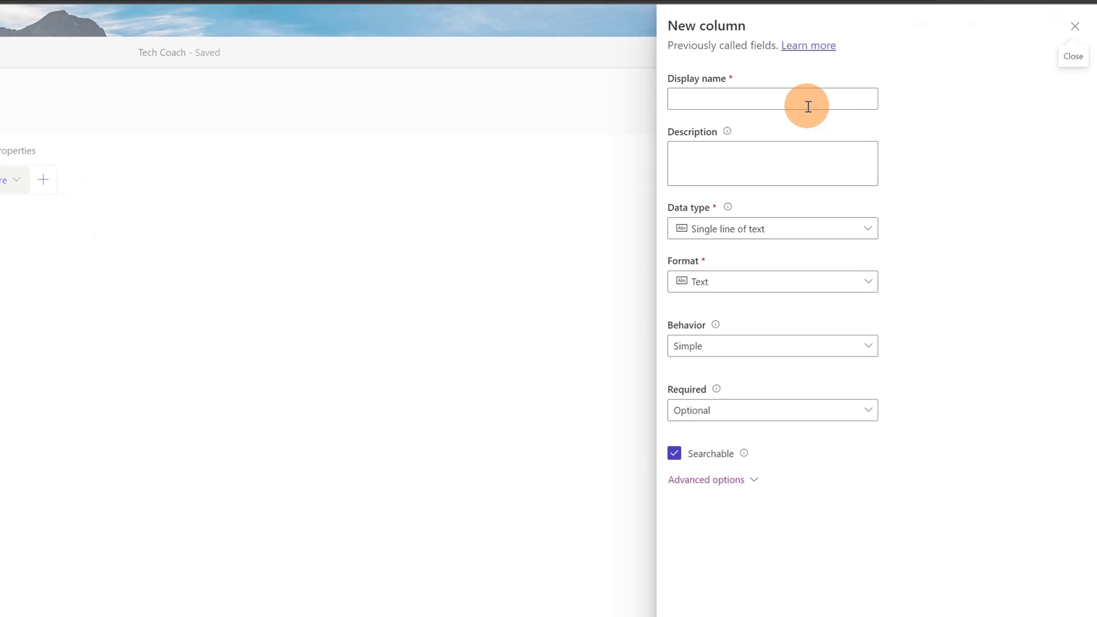
click(1012, 99)
text(Request Description)
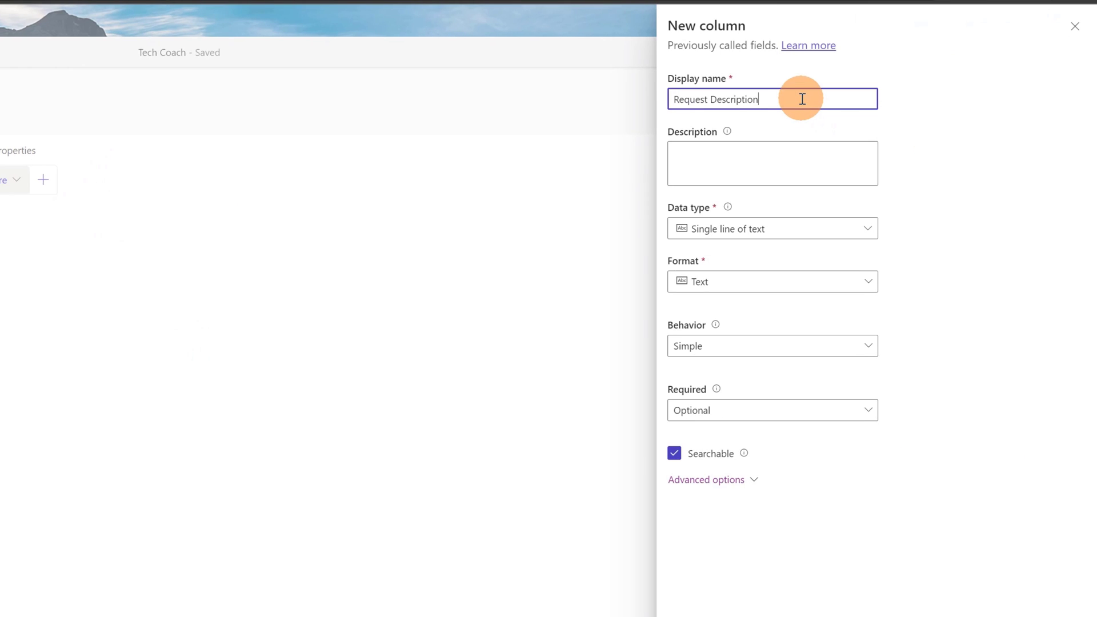
click(790, 154)
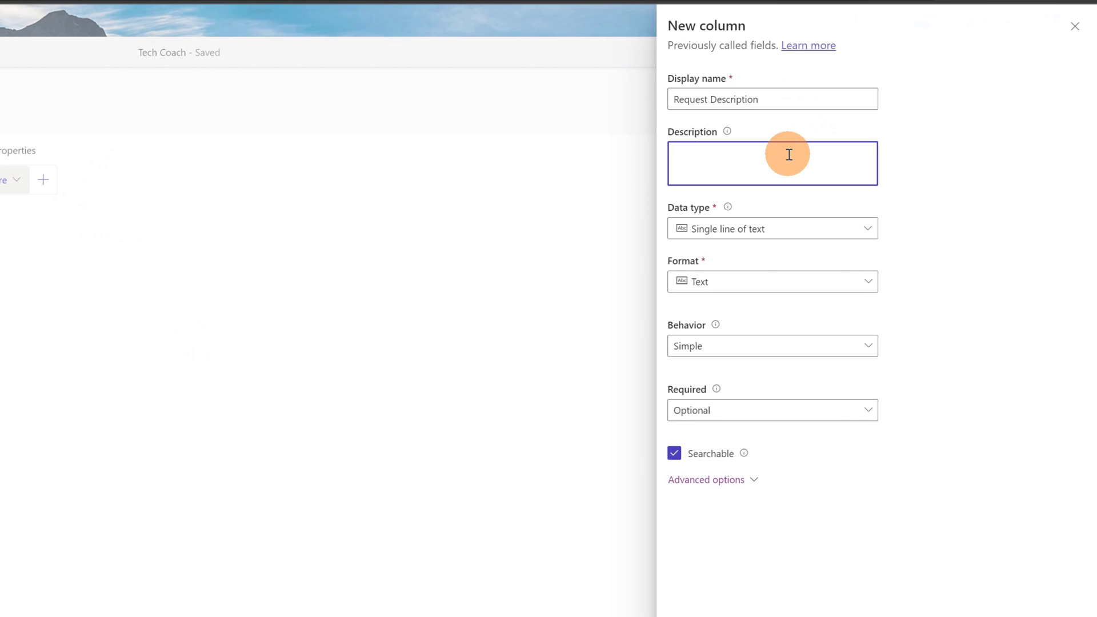
key(super+v)
key(Down)
key(Return)
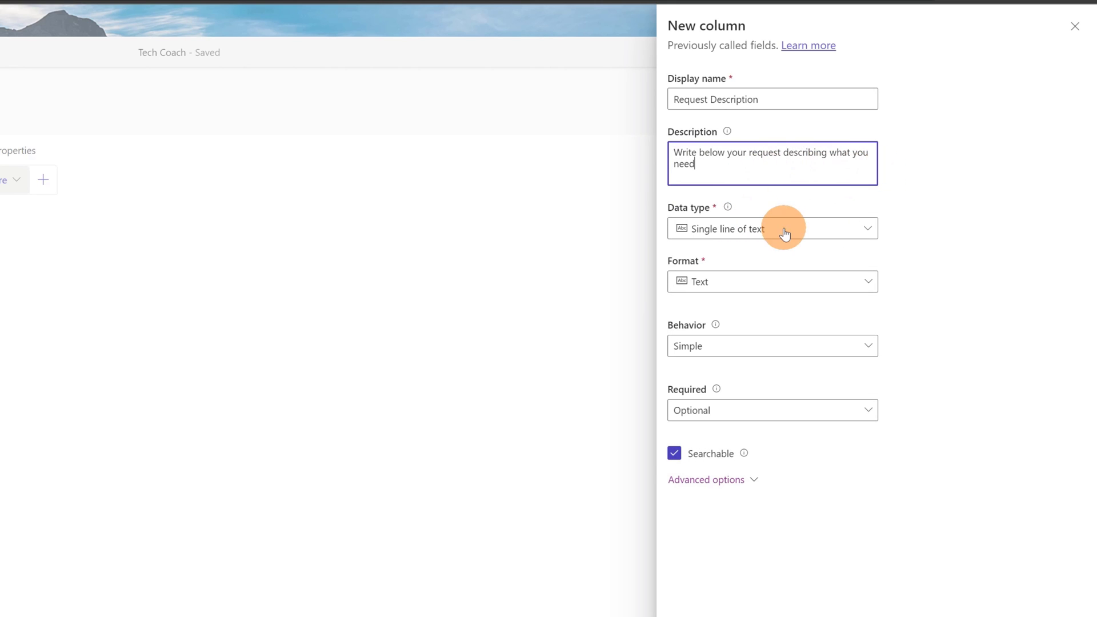
Step: Set the column format to Text area, make it Business required, and save
click(809, 282)
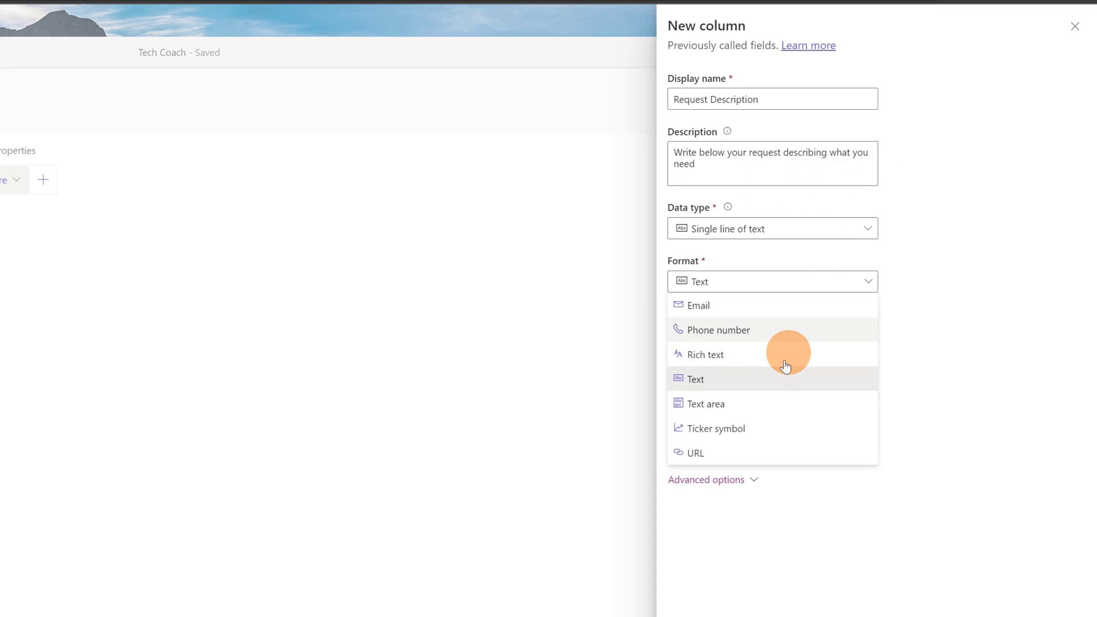
click(757, 404)
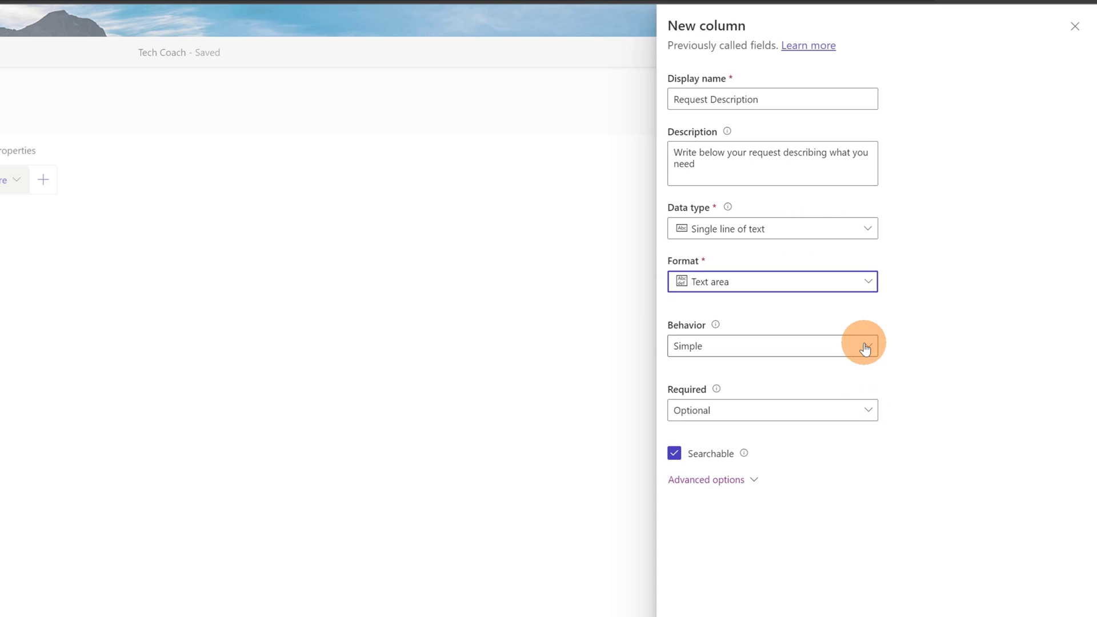
click(712, 417)
click(711, 458)
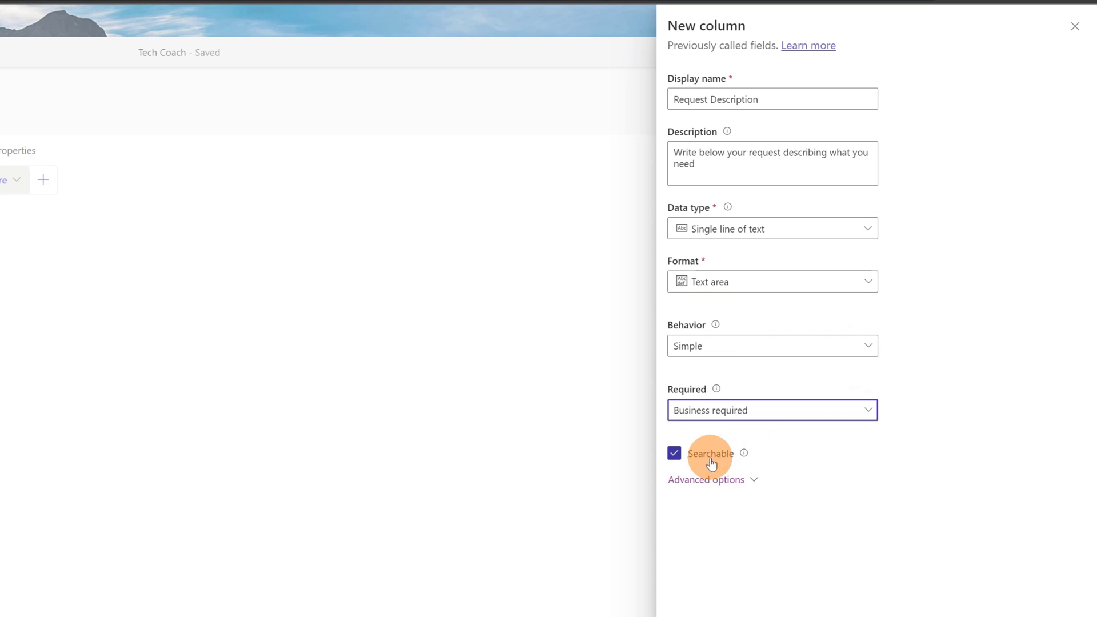
scroll(854, 589, down, 1)
scroll(801, 594, down, 2)
click(714, 597)
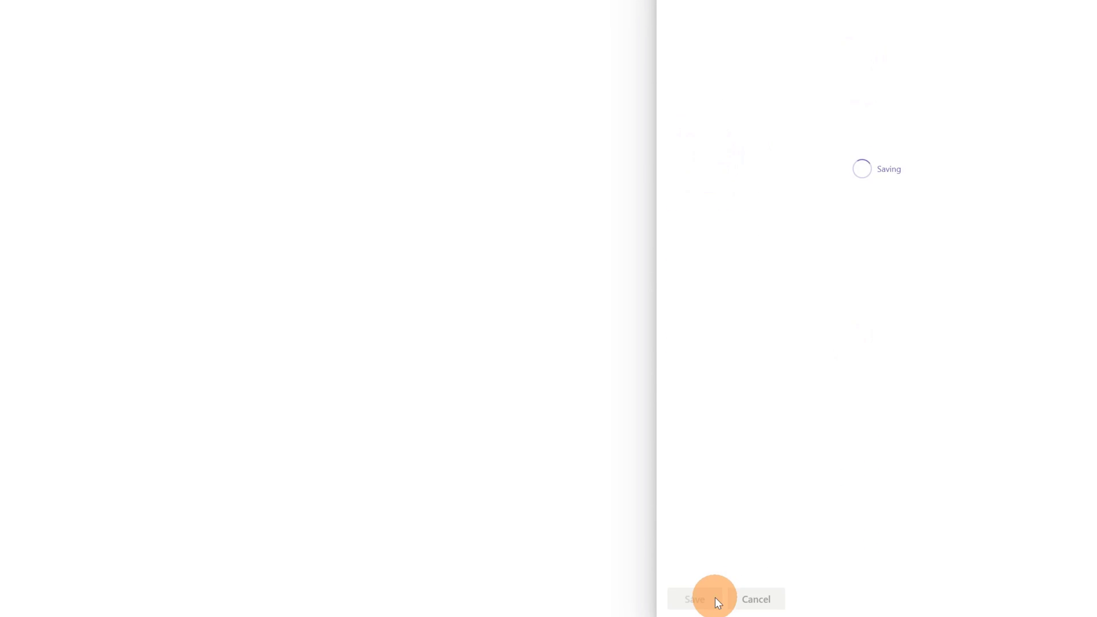
Step: Start a new column named Email, pasting the contact-email prompt as its description
click(370, 39)
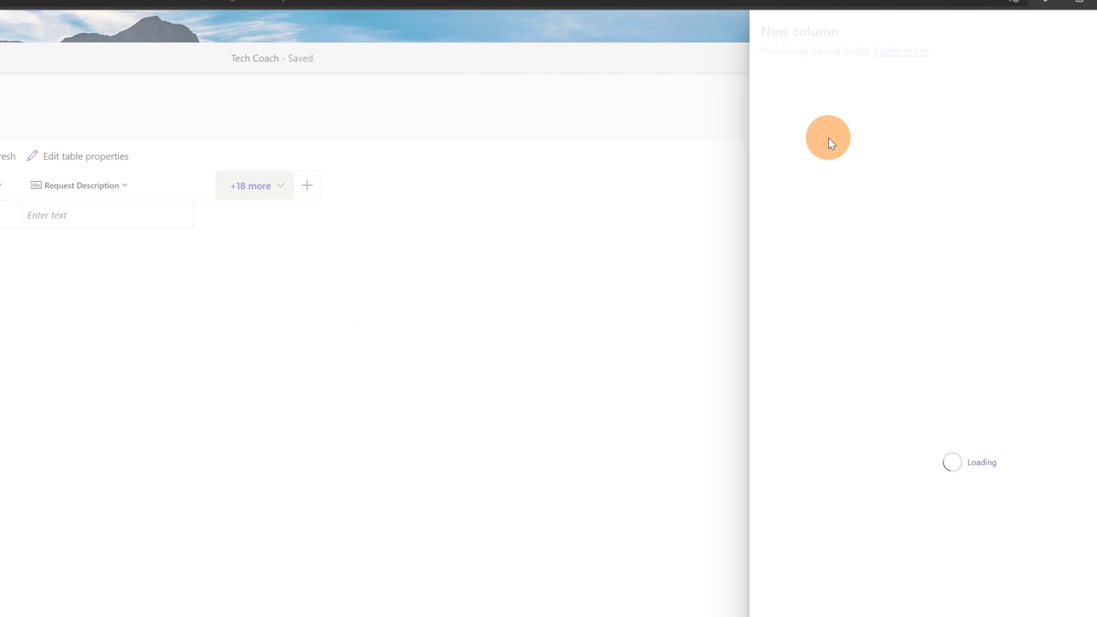
click(793, 108)
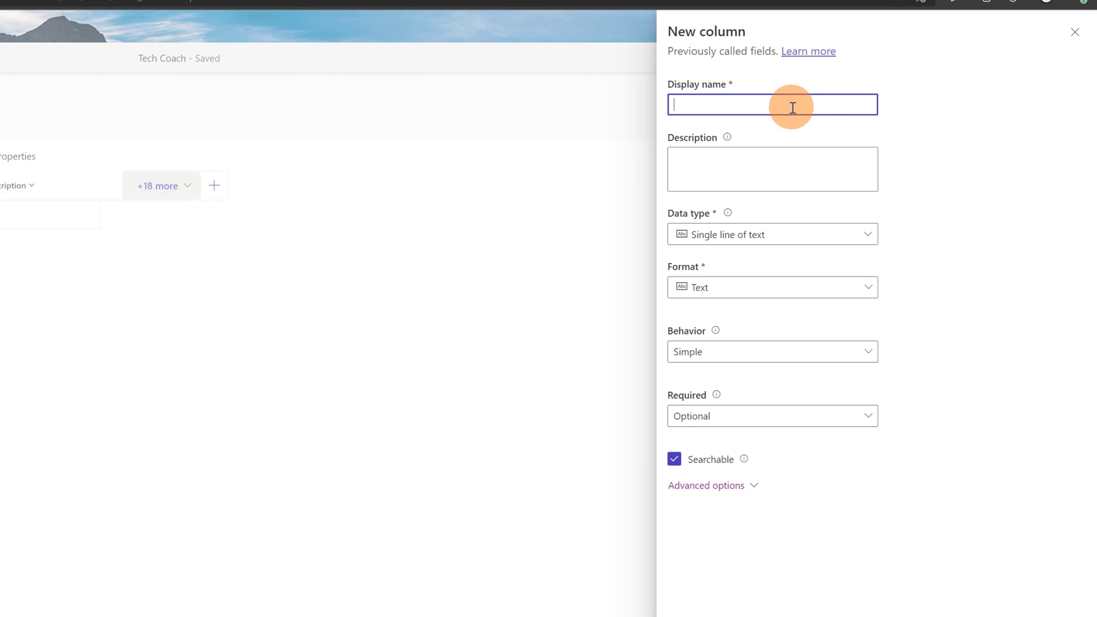
text(Email)
click(786, 158)
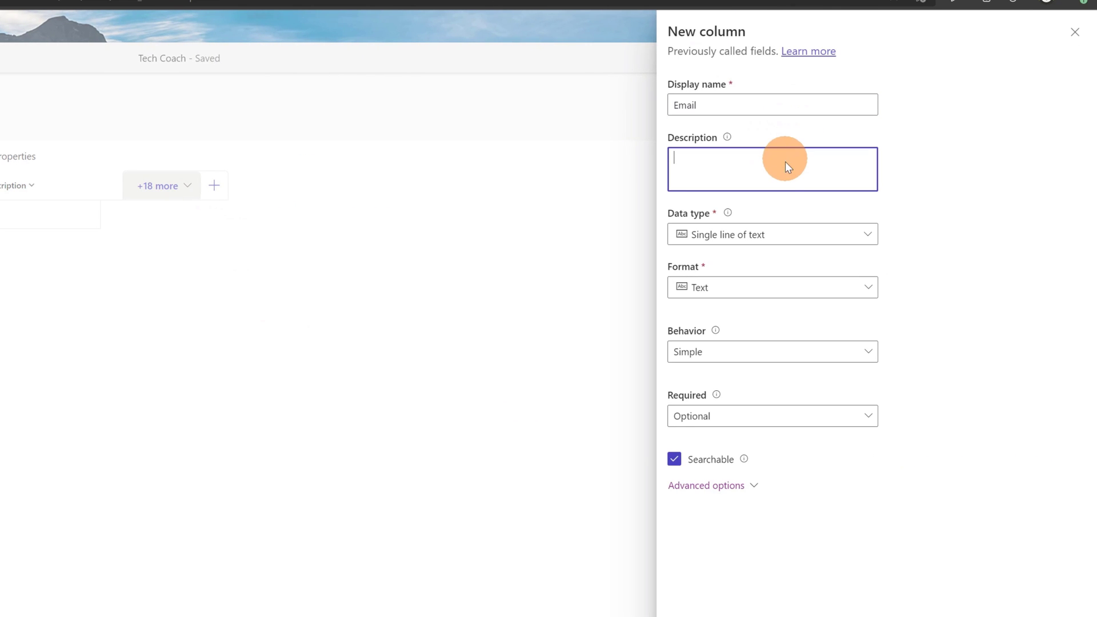
key(super+v)
click(776, 346)
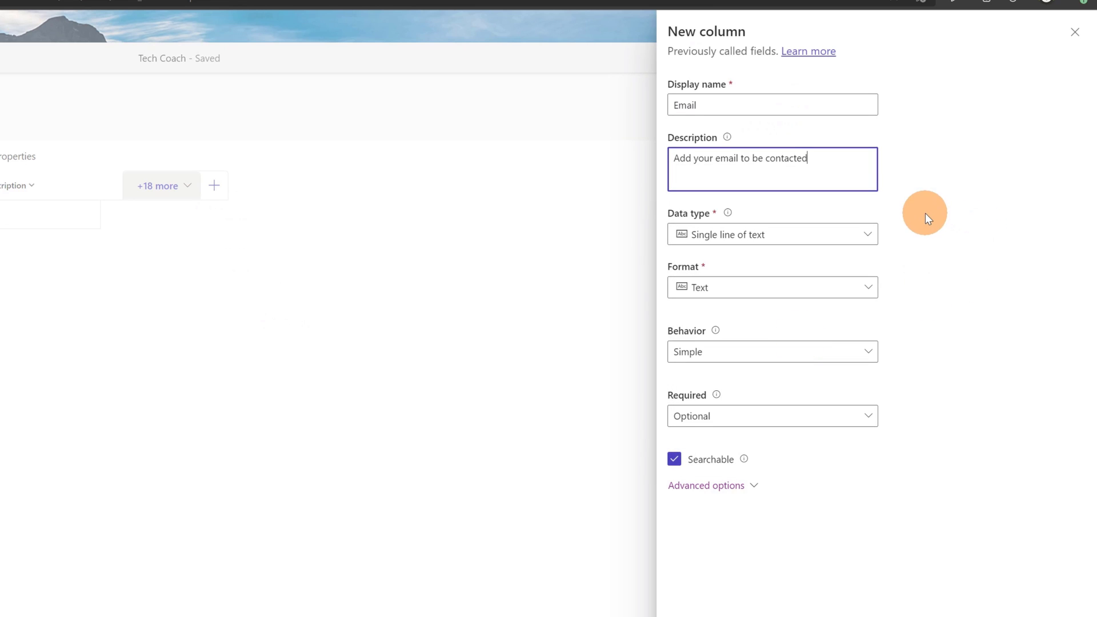
Step: Make the column Single line of text in Email format, Business required, and save it
click(860, 233)
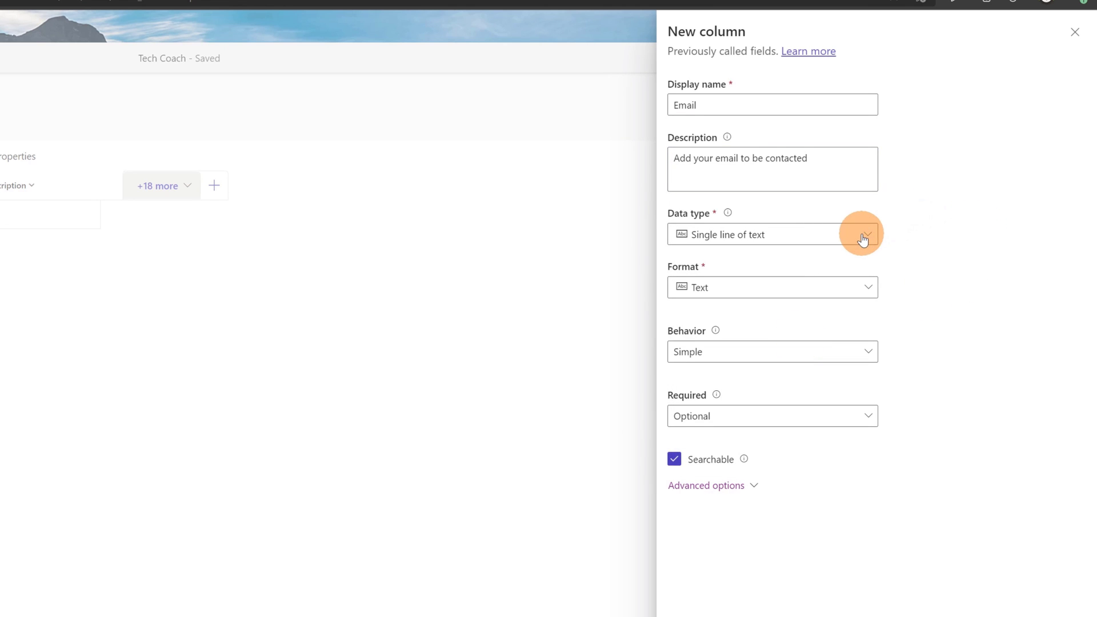
click(927, 238)
click(852, 289)
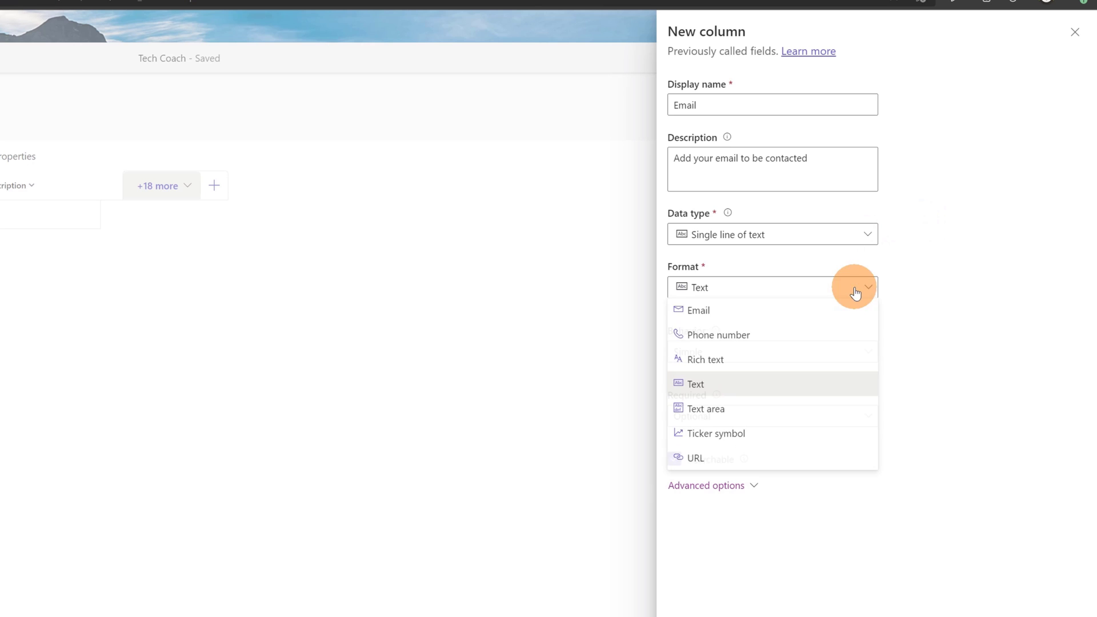
click(702, 313)
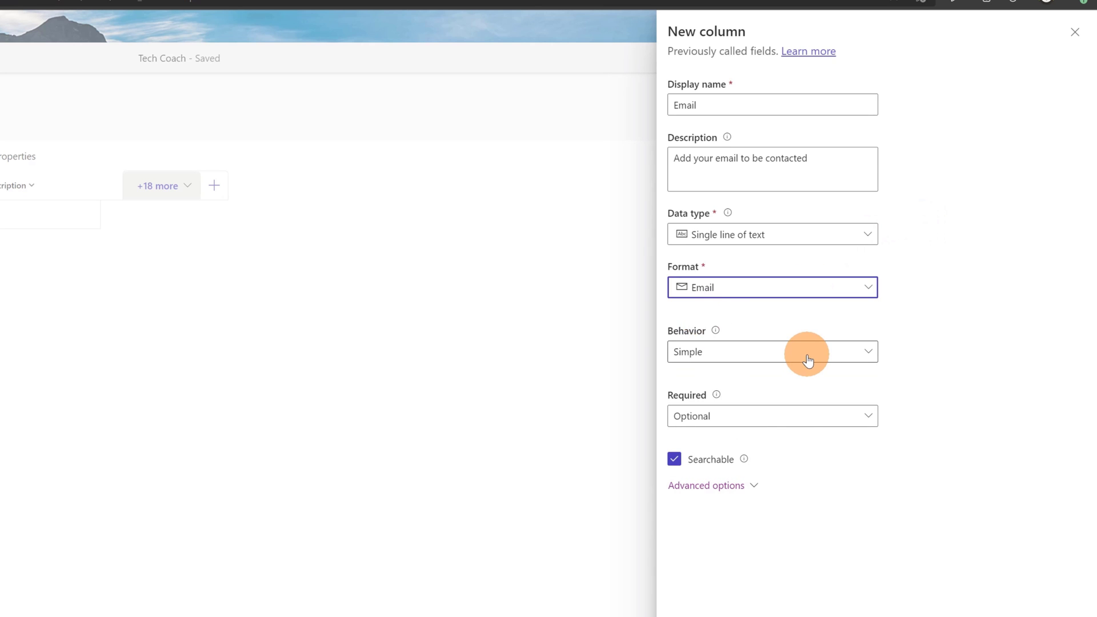
click(766, 418)
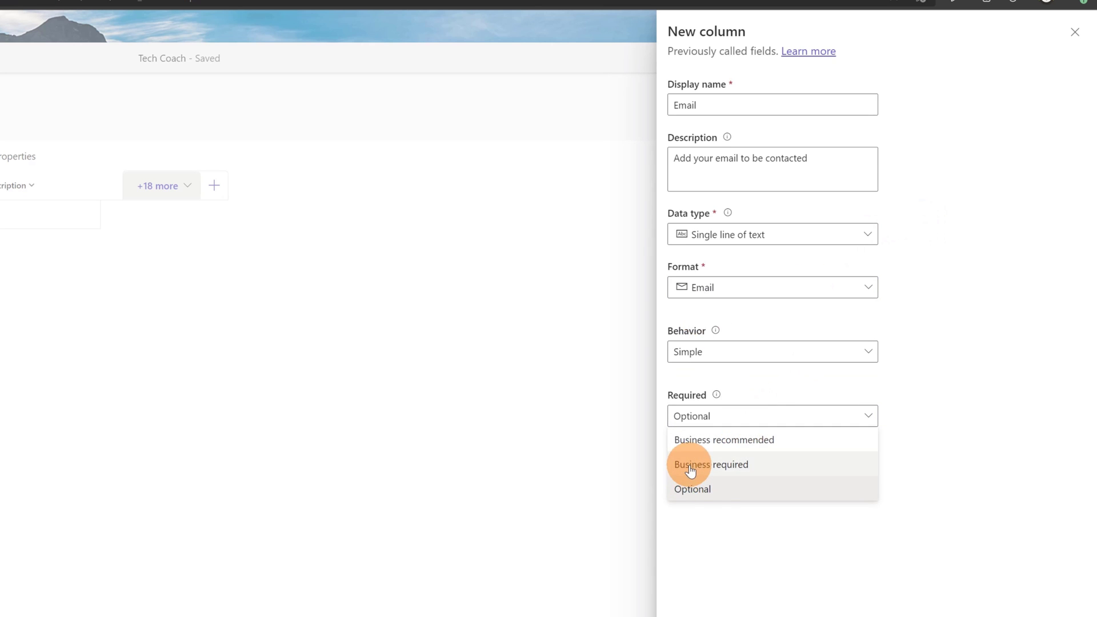
click(691, 469)
click(705, 606)
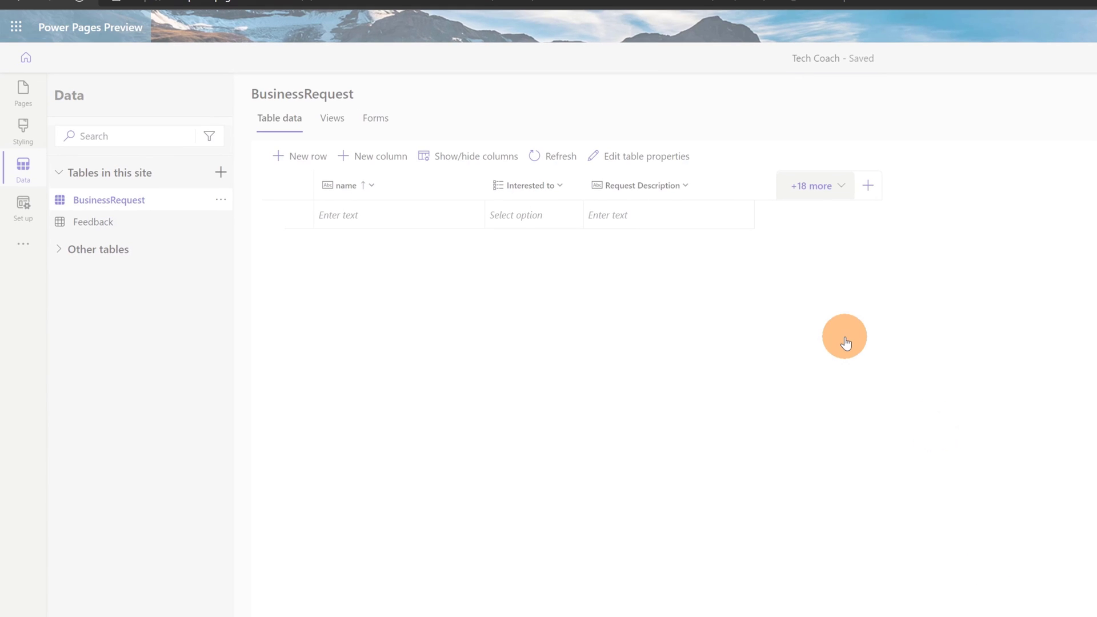
Step: From the BusinessRequest table's Forms list, create a form named 'Business Request'
click(339, 123)
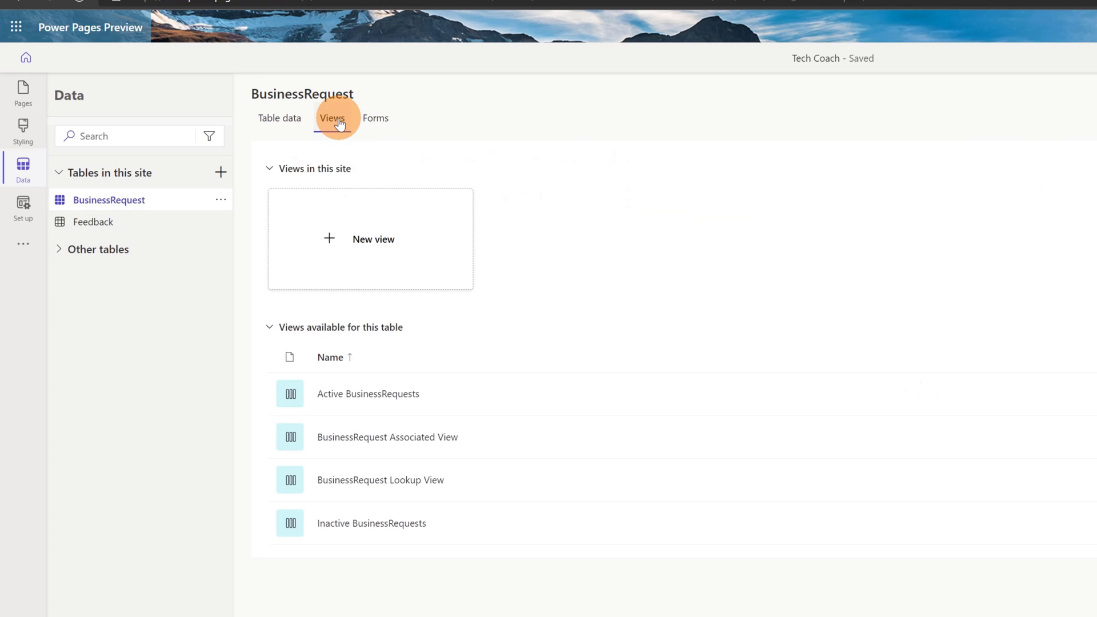
click(378, 124)
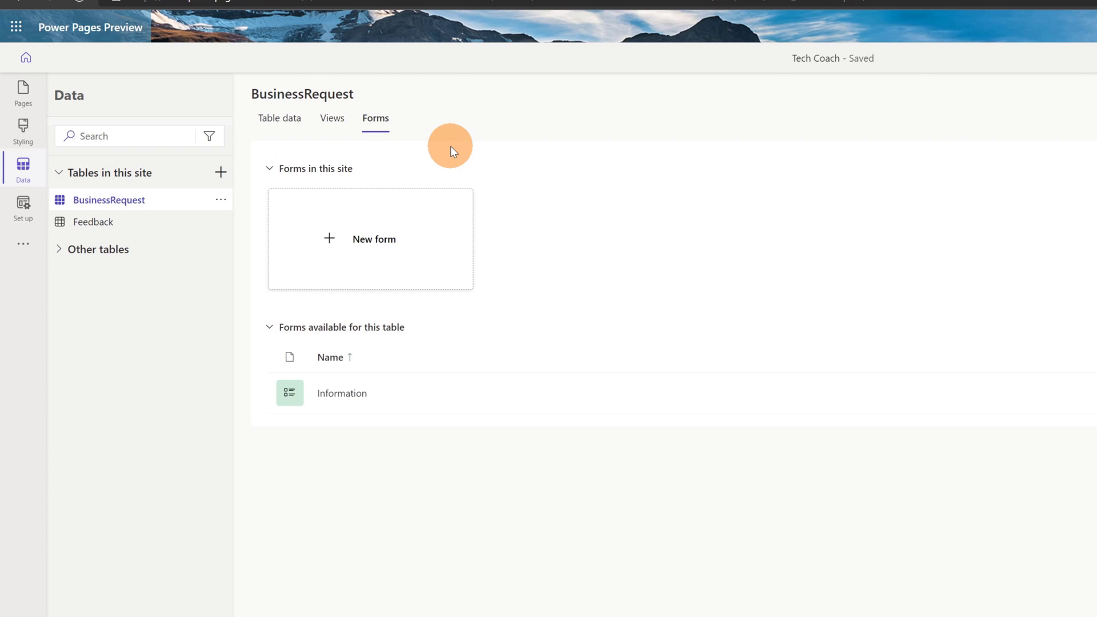
click(379, 248)
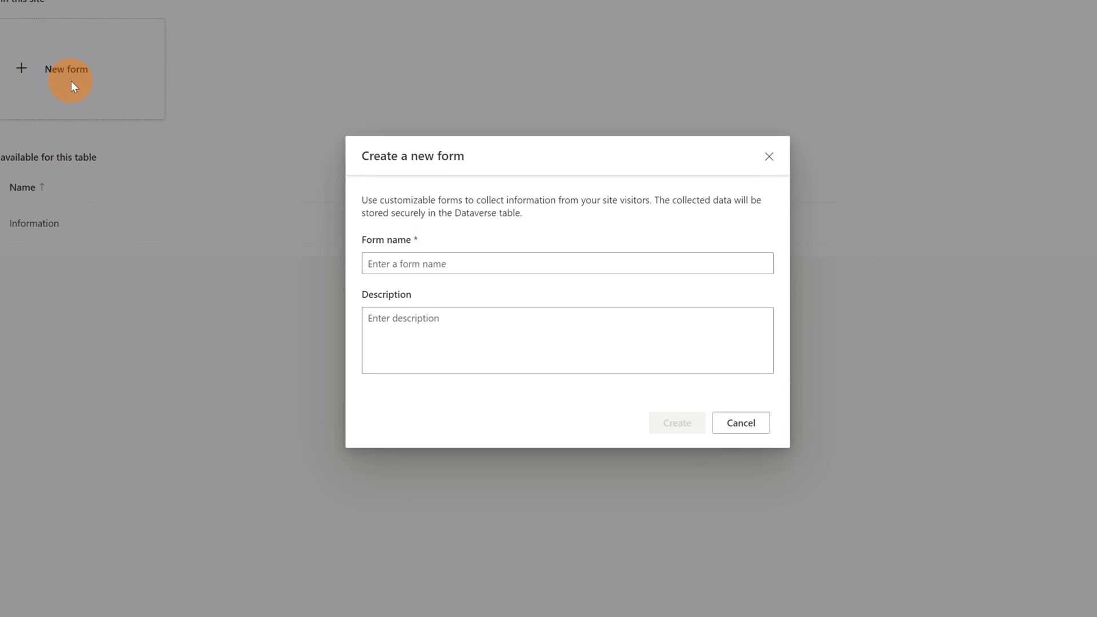
click(535, 258)
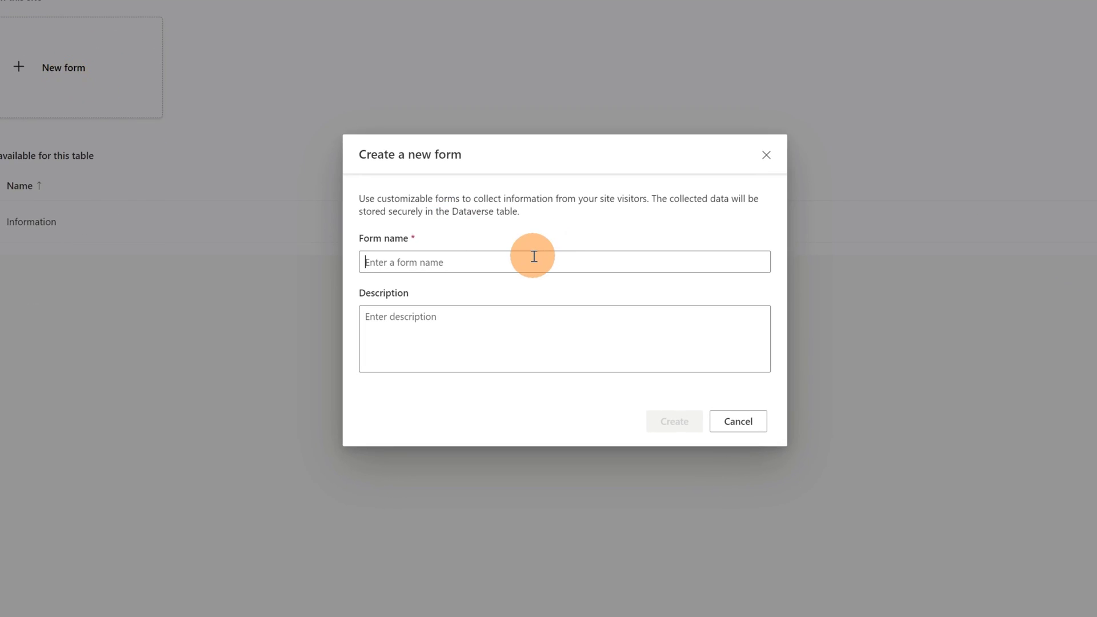
text(Busine)
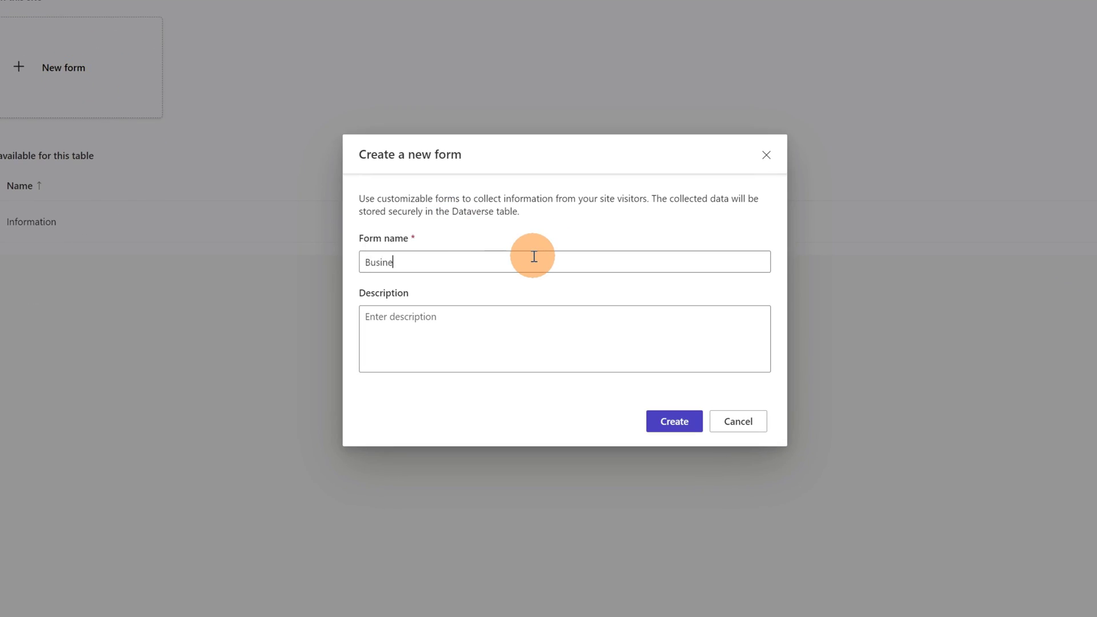
text(ss Requ)
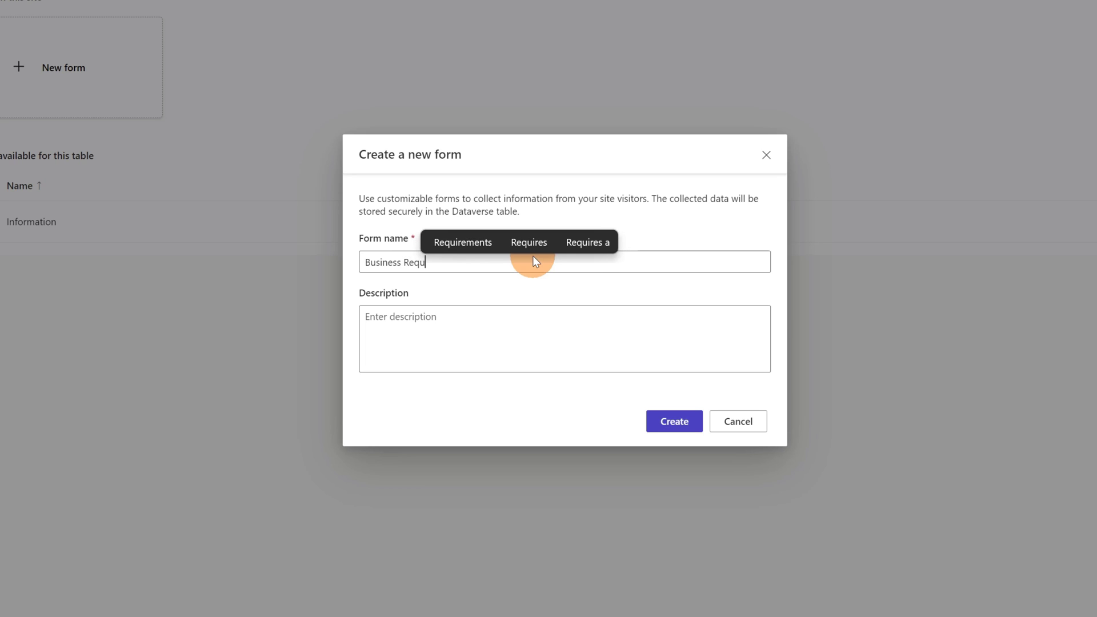
text(est)
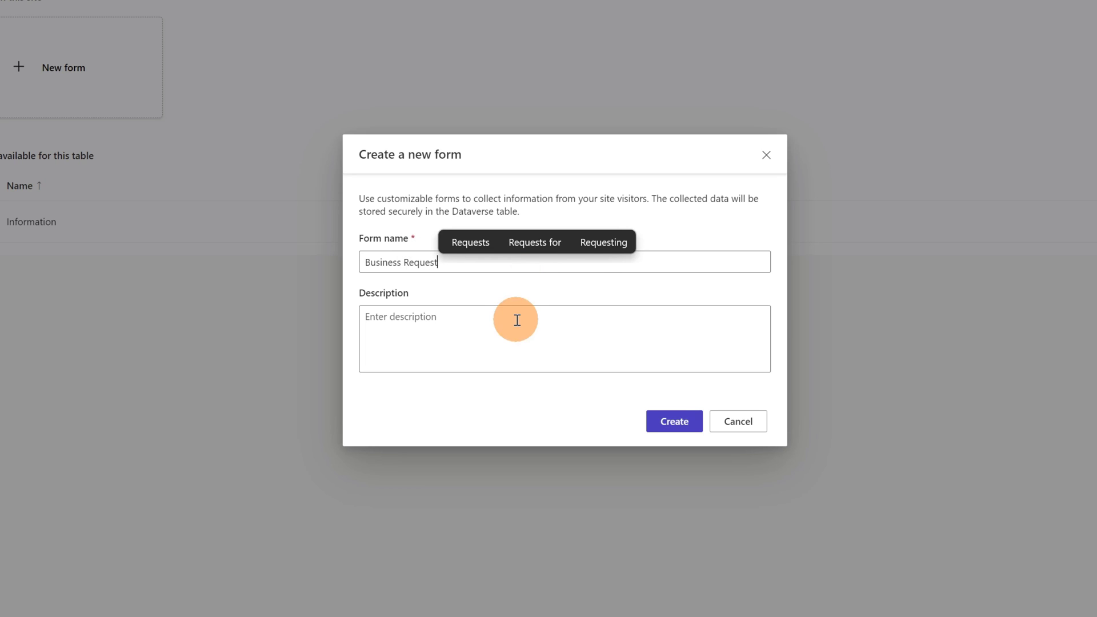
click(669, 419)
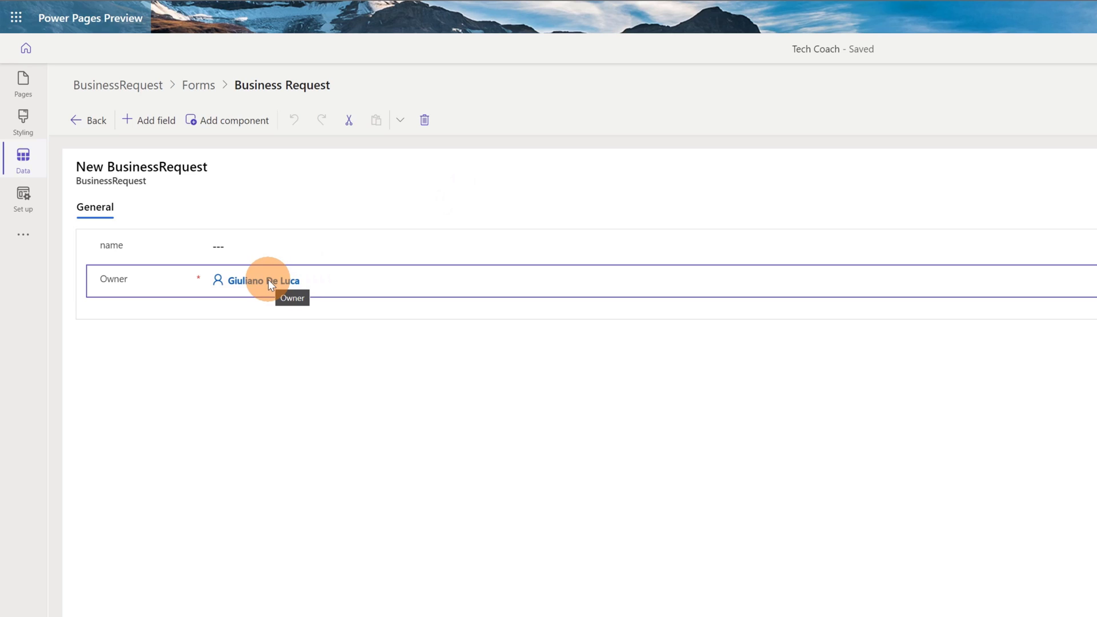
Step: In the Owner field's properties, hide both its label and the field itself
right_click(167, 280)
key(Escape)
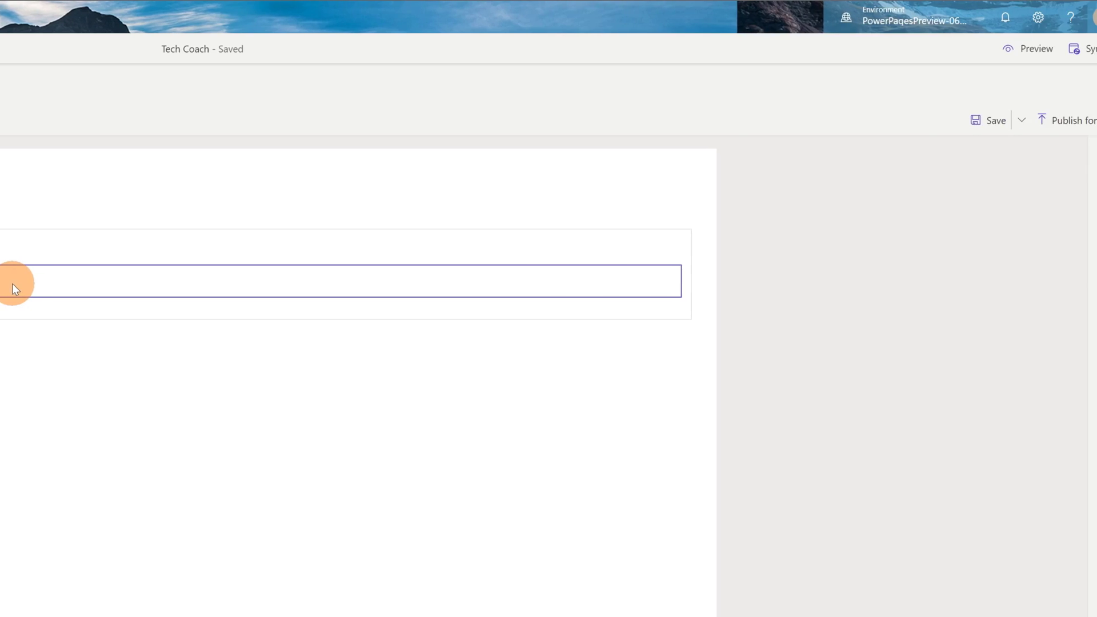
click(1079, 153)
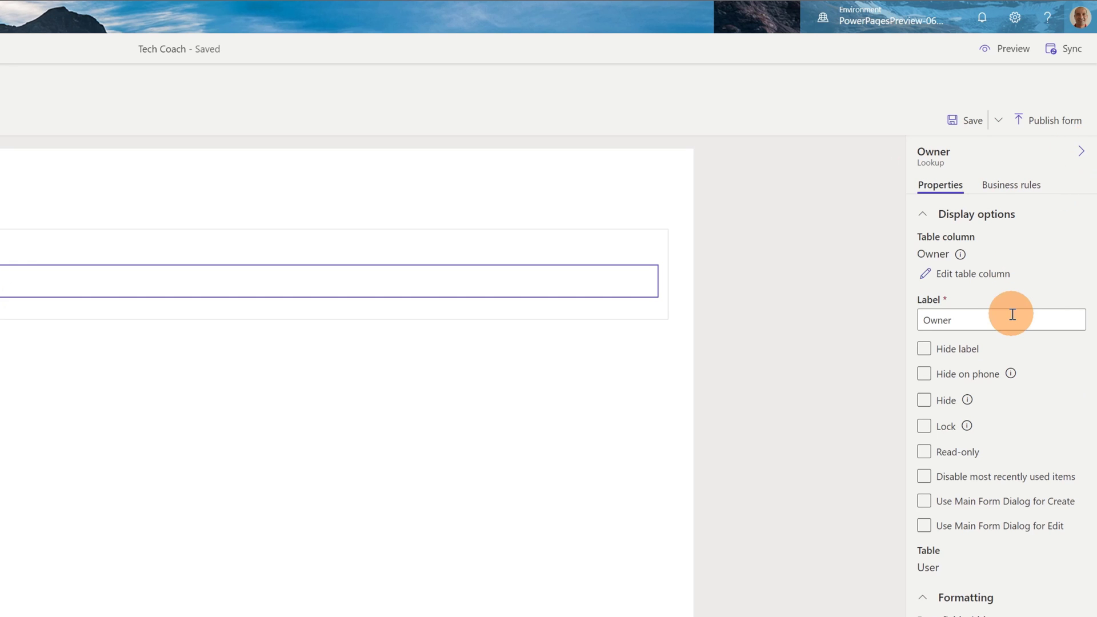
click(1028, 373)
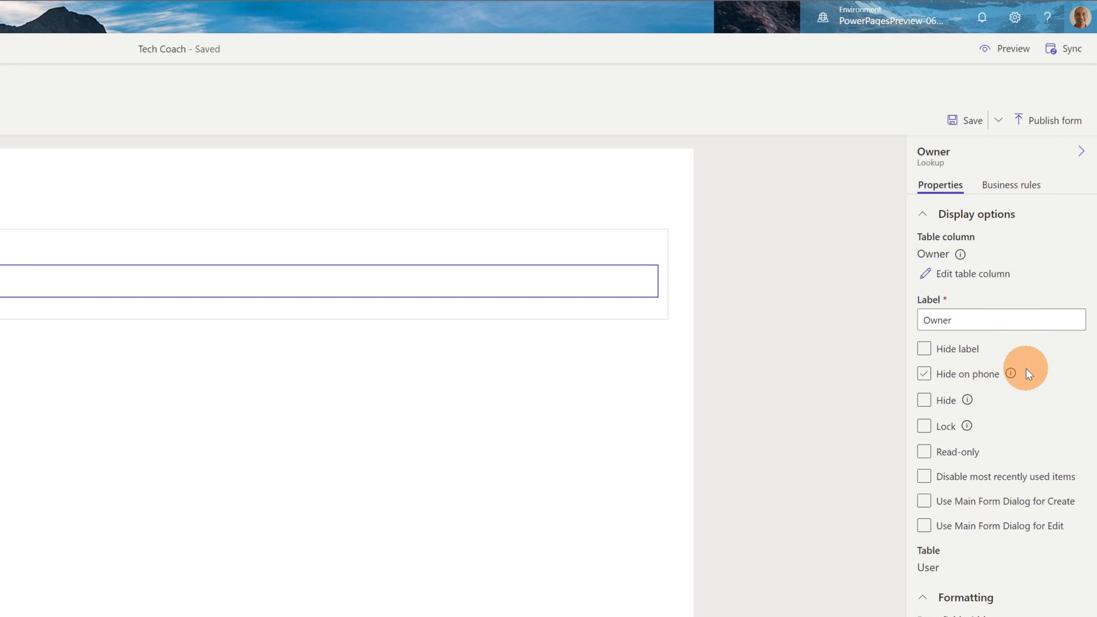
click(926, 350)
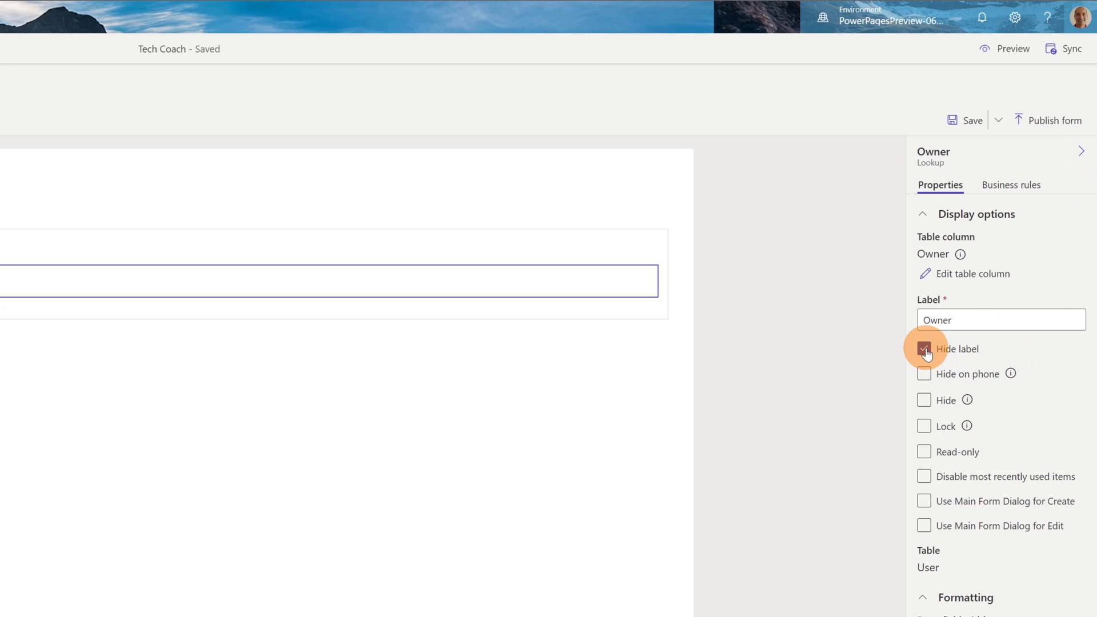
click(925, 400)
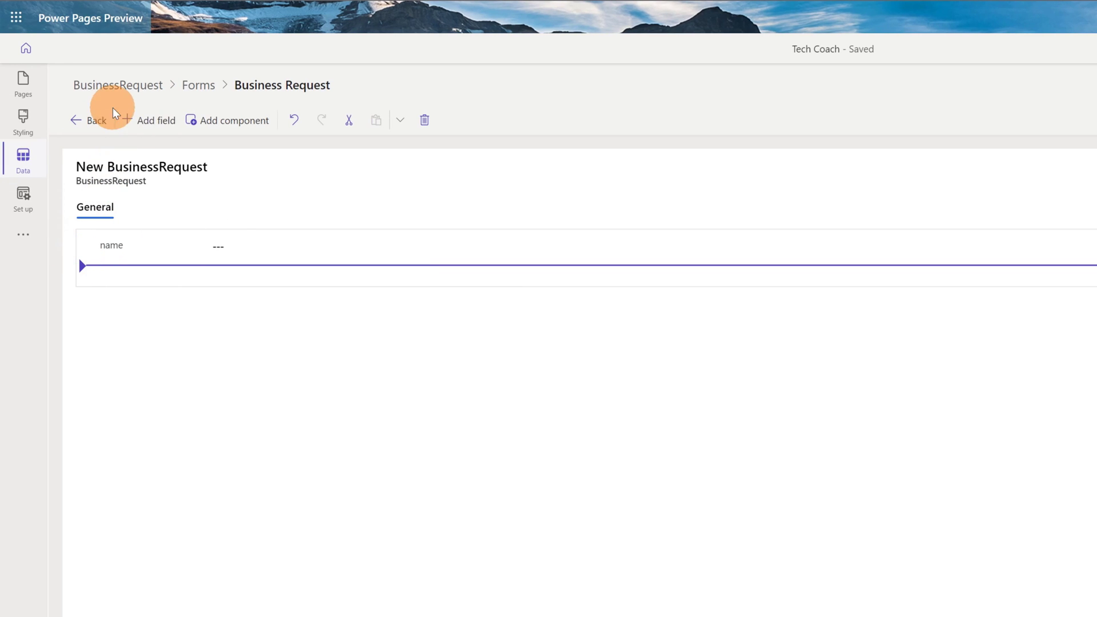
Step: Drag Email, Request Description and Interested to below name, then list all table columns
click(157, 121)
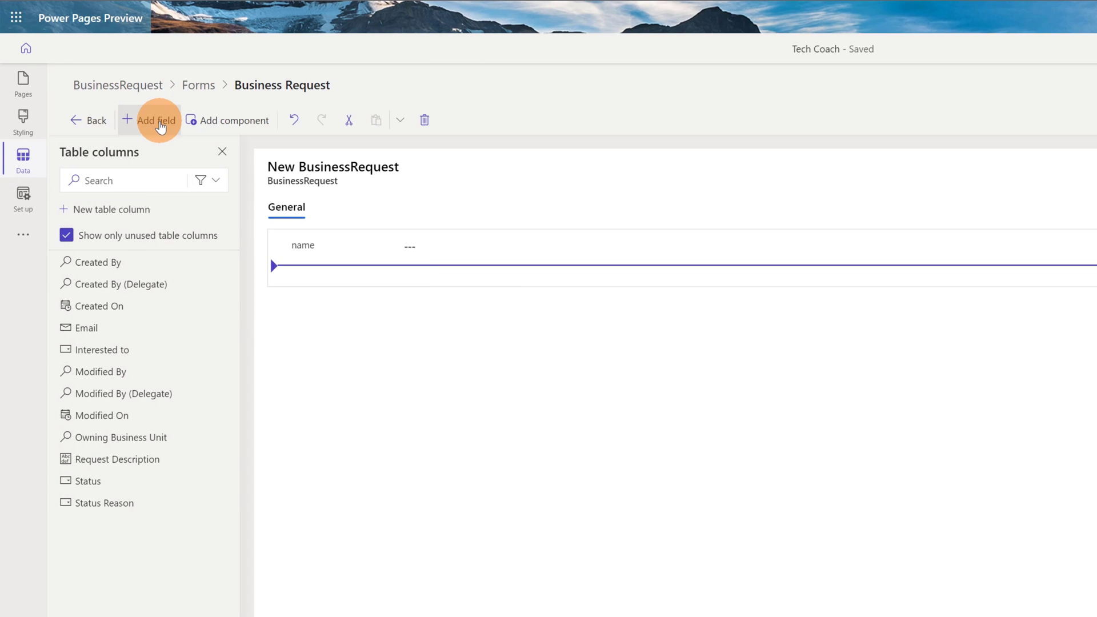
click(145, 180)
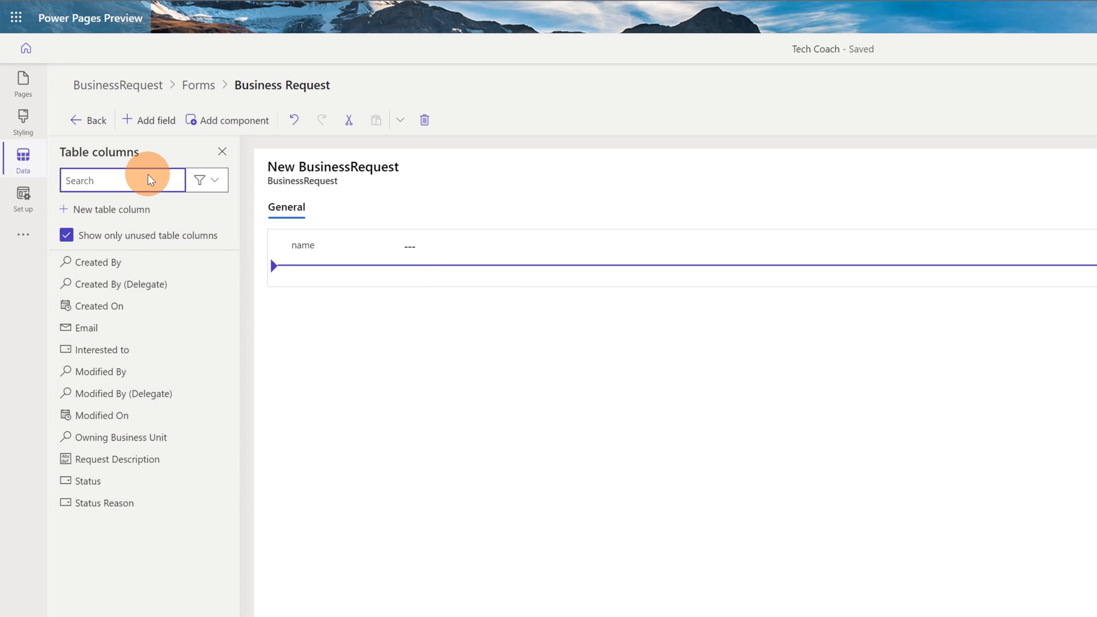
drag(91, 328, 368, 279)
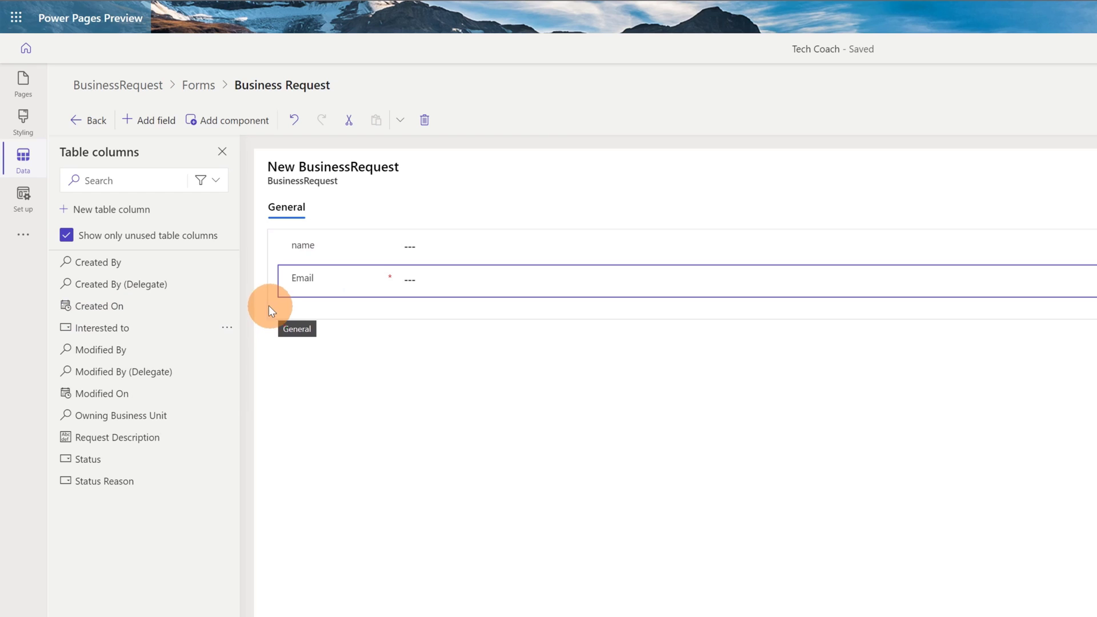
drag(130, 436, 359, 267)
mouse_move(149, 286)
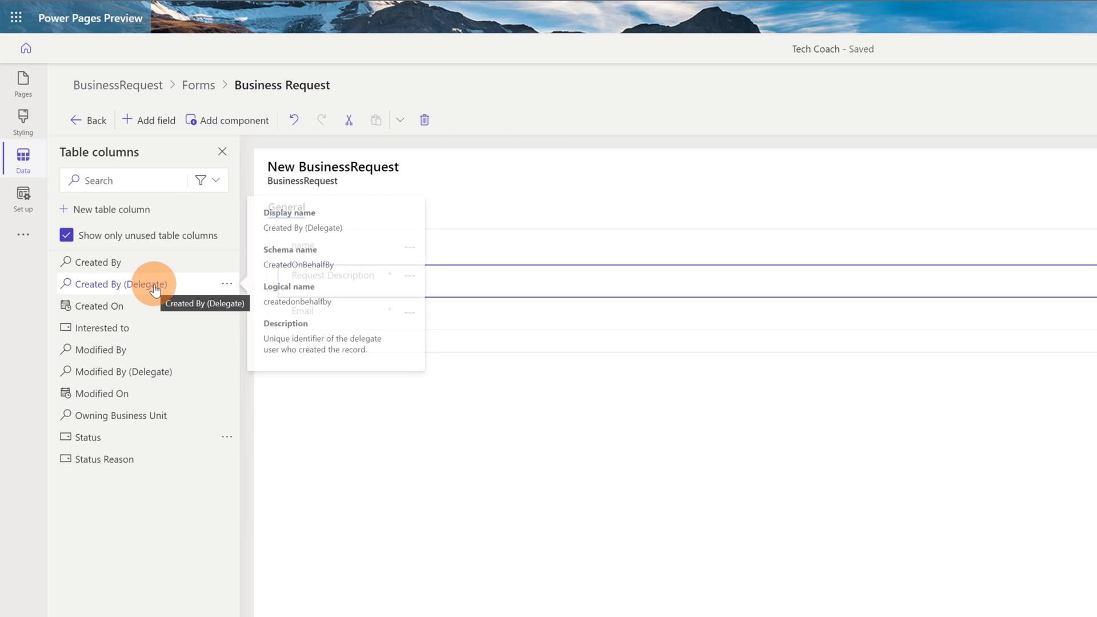
drag(91, 326, 382, 262)
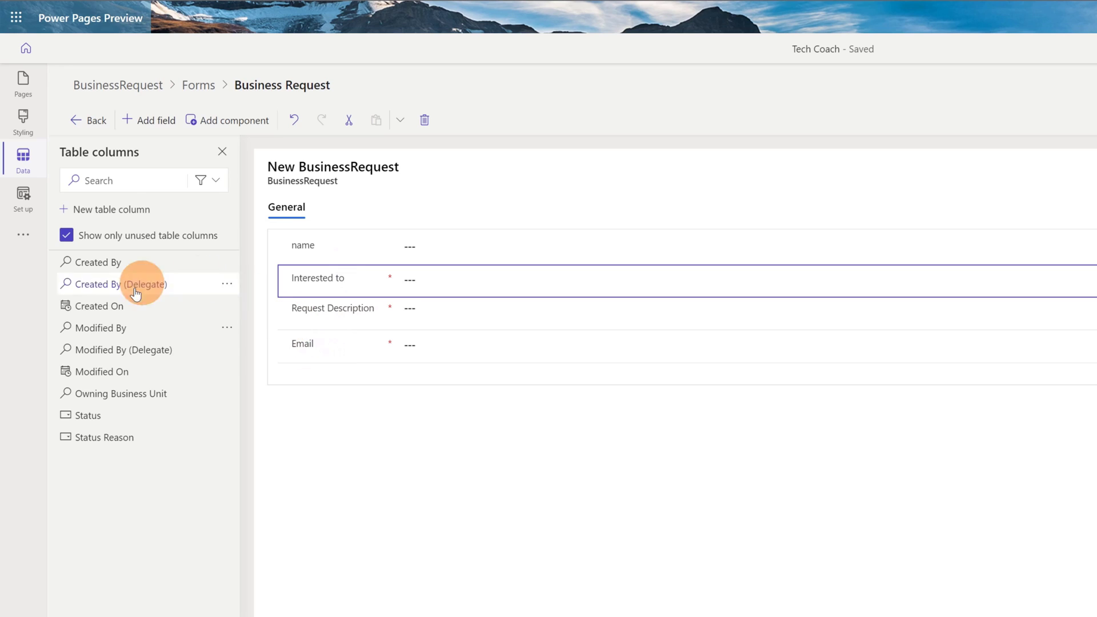
click(68, 239)
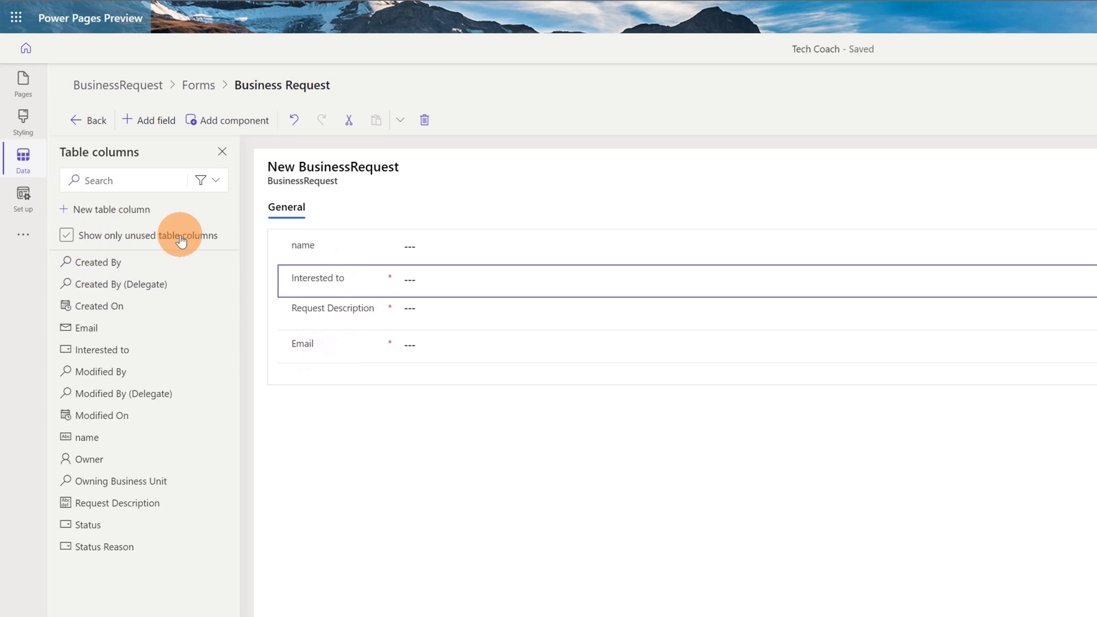
click(198, 243)
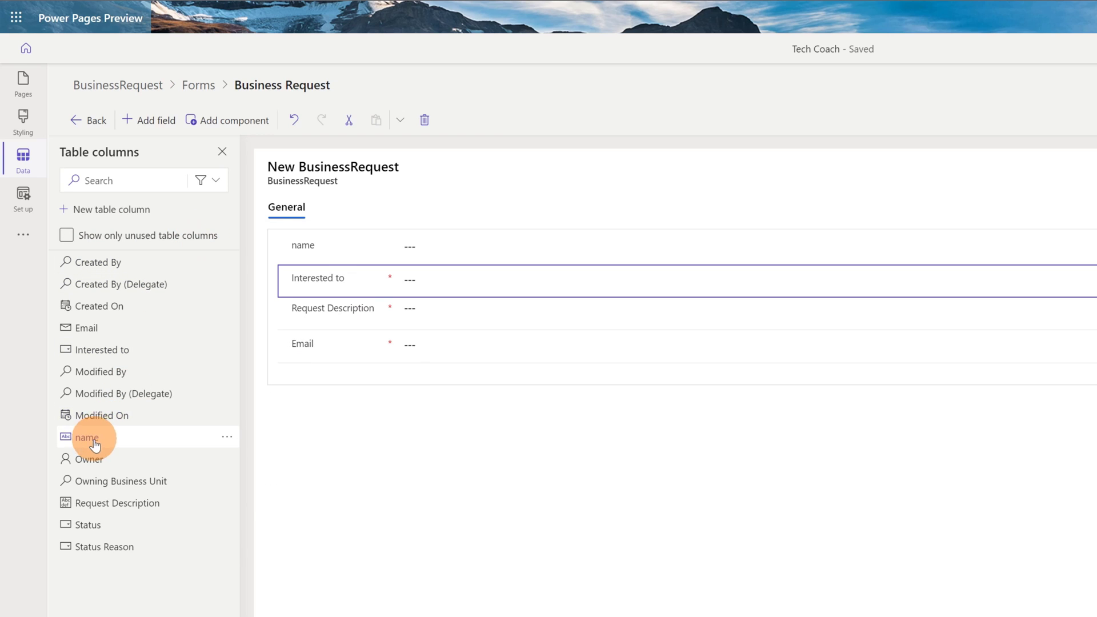
mouse_move(130, 444)
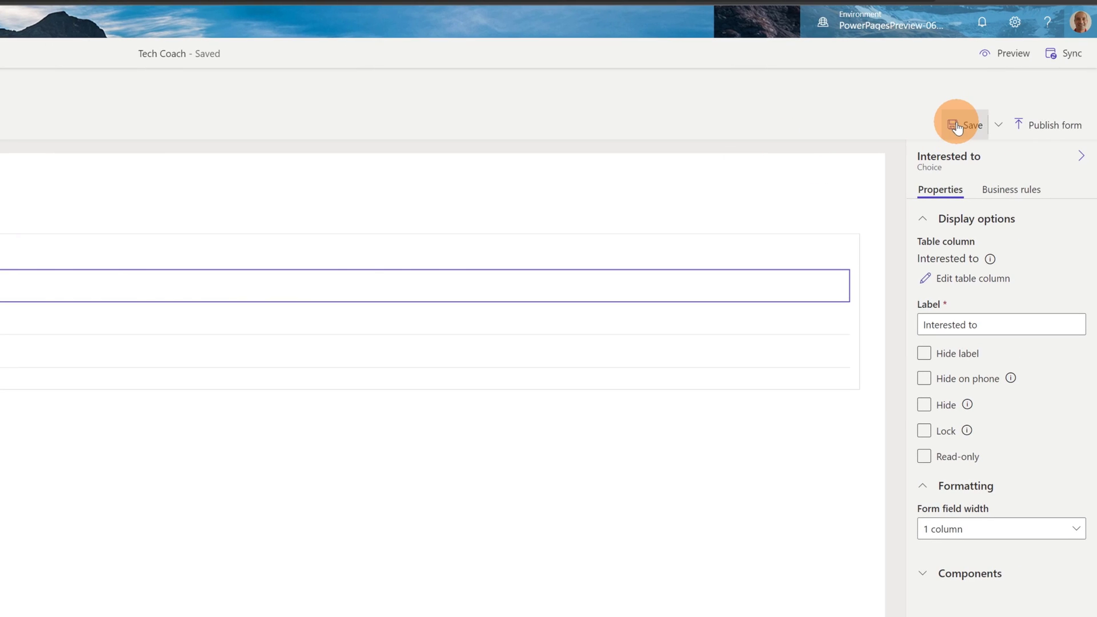
Step: Save the Business Request form from the form designer's toolbar
click(1050, 124)
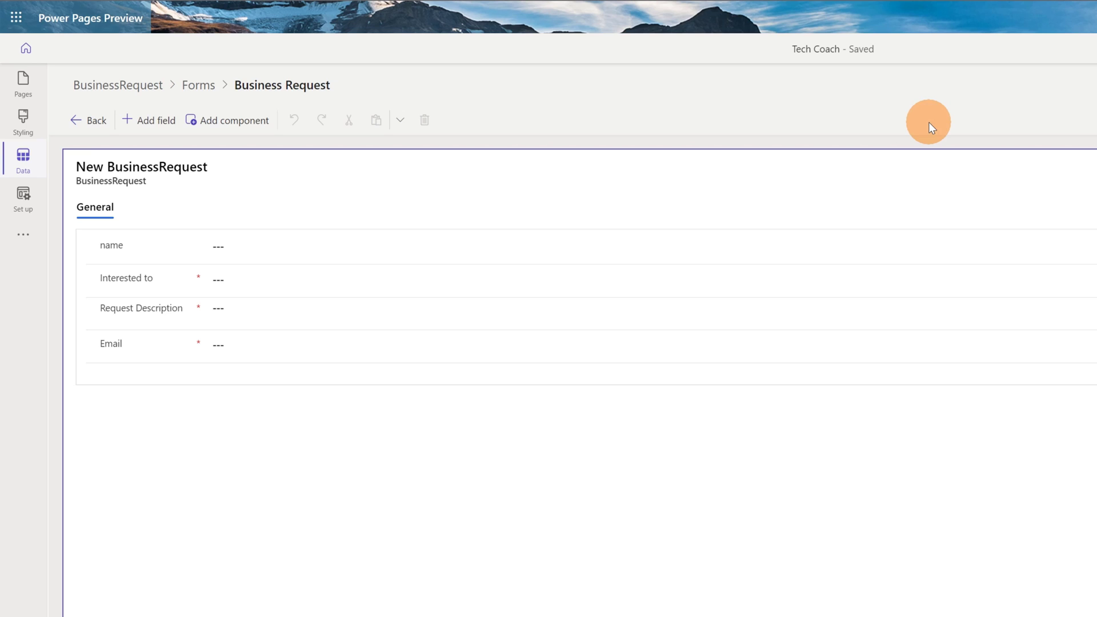
Step: Add a blank page named 'Business Request' under Main navigation
click(31, 87)
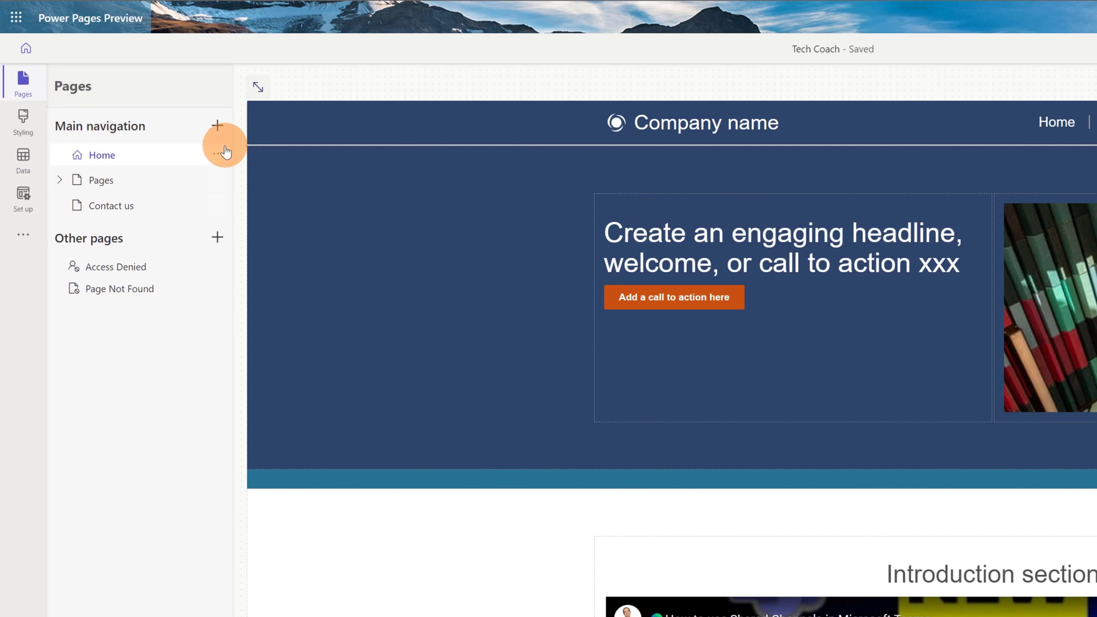
click(219, 131)
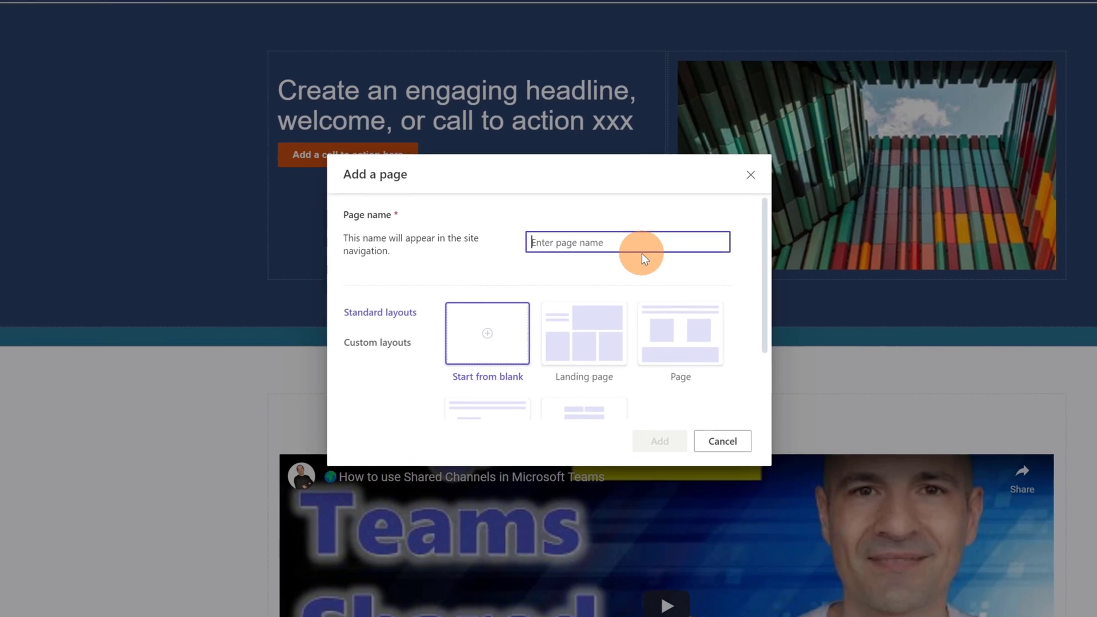
text(B)
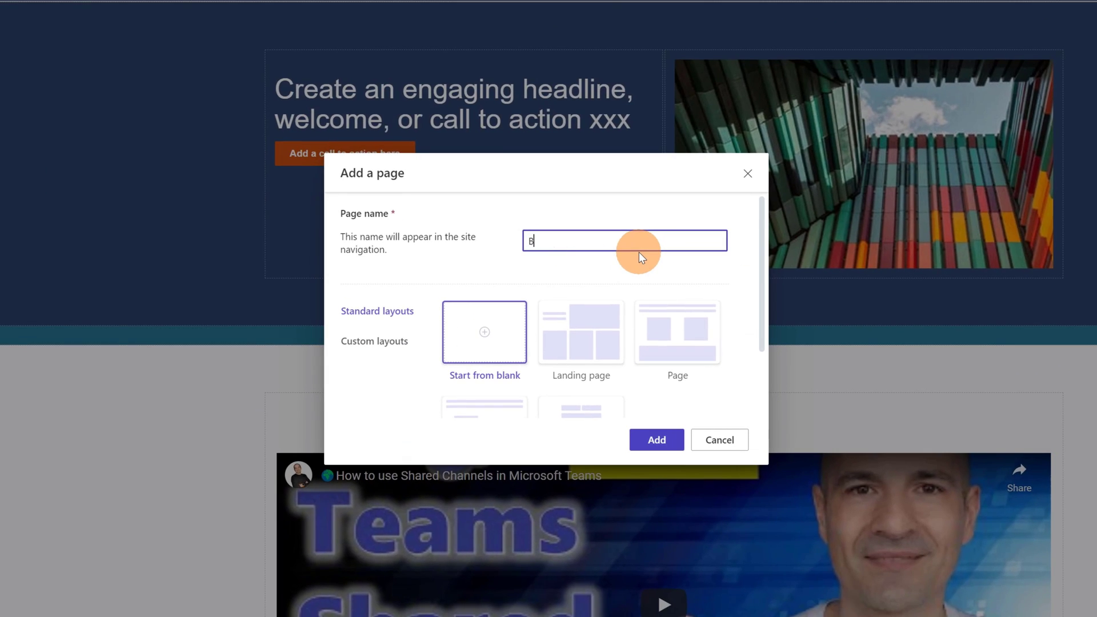
text(usiness )
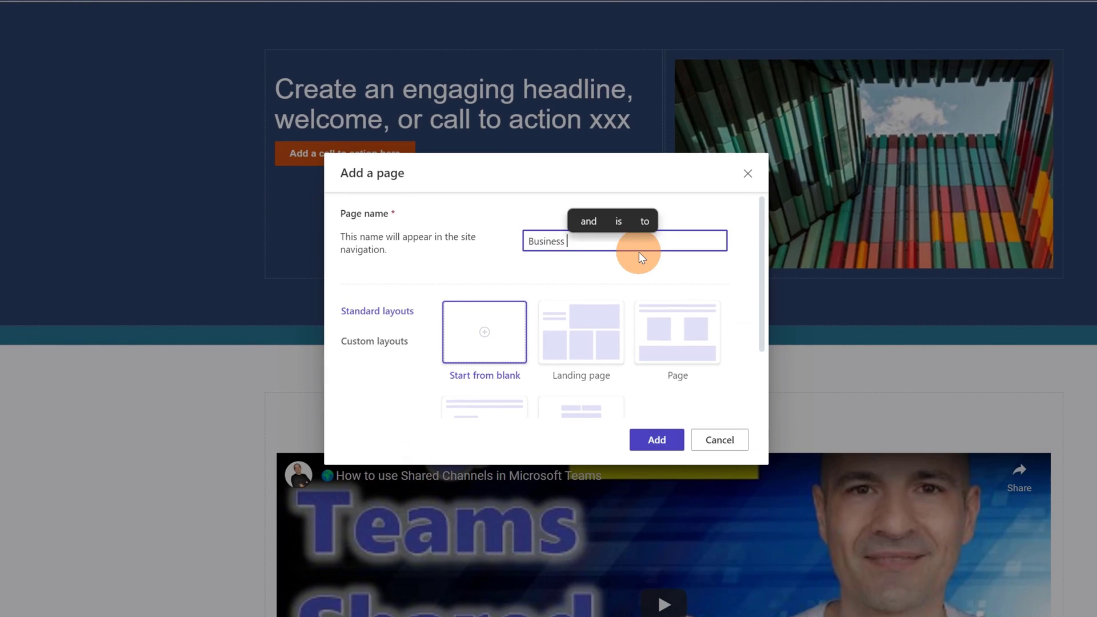
text(Request)
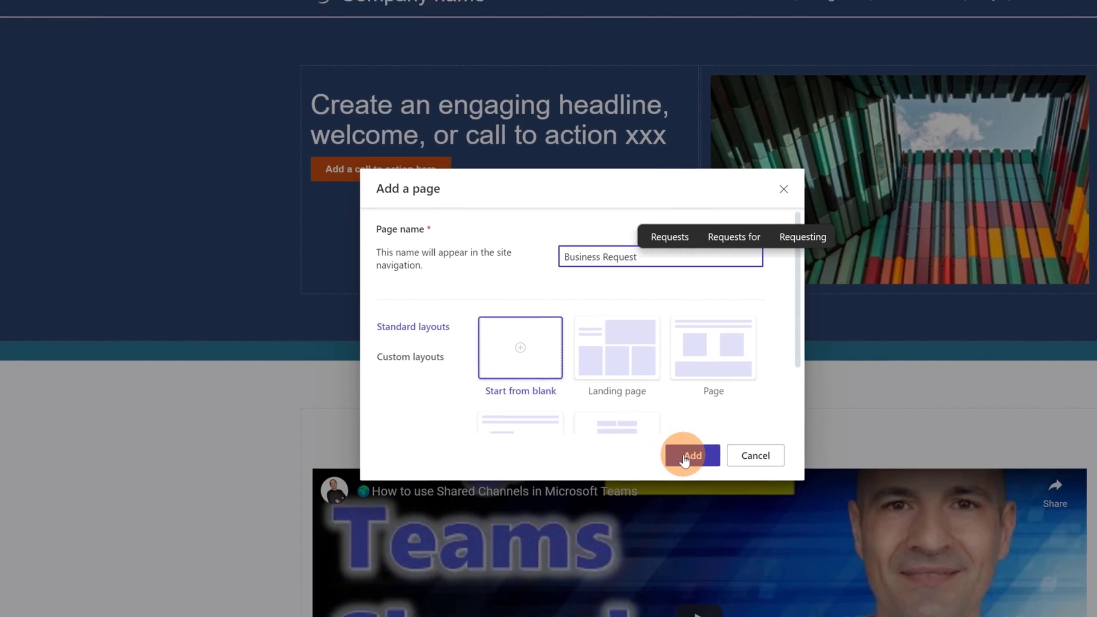
click(686, 457)
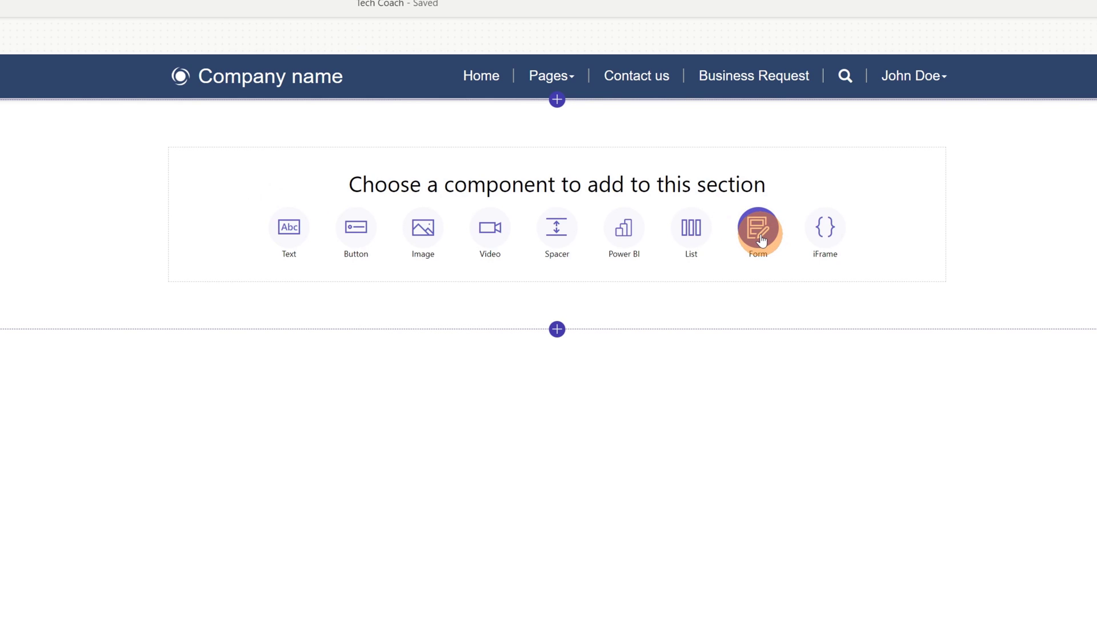
Step: Embed a new form storing entries in the BusinessRequest table via its Business Request form
click(760, 231)
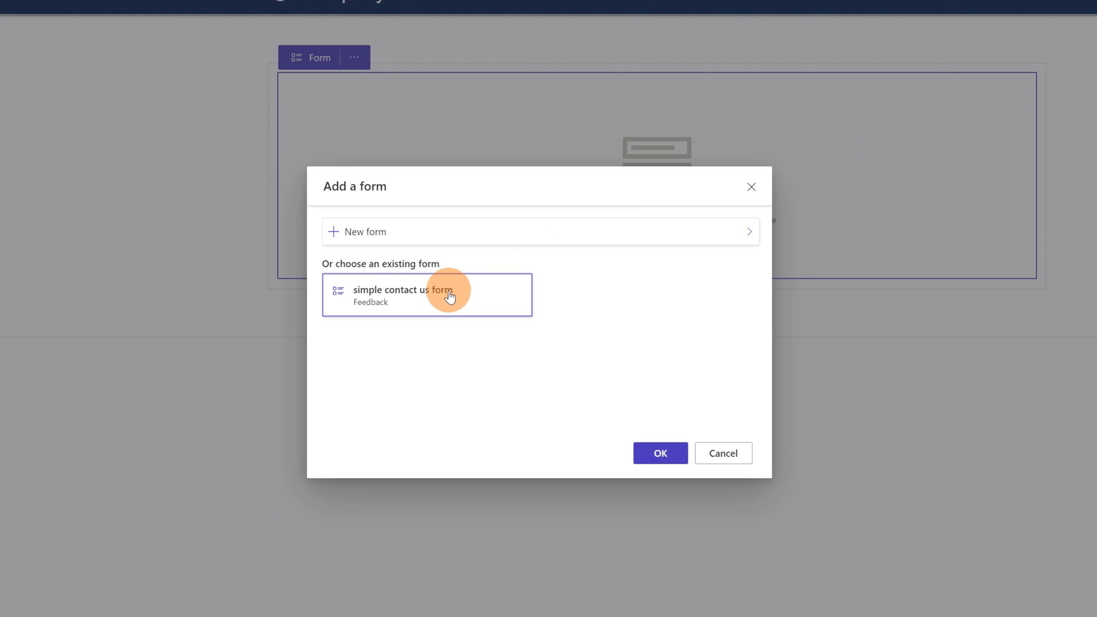
click(473, 245)
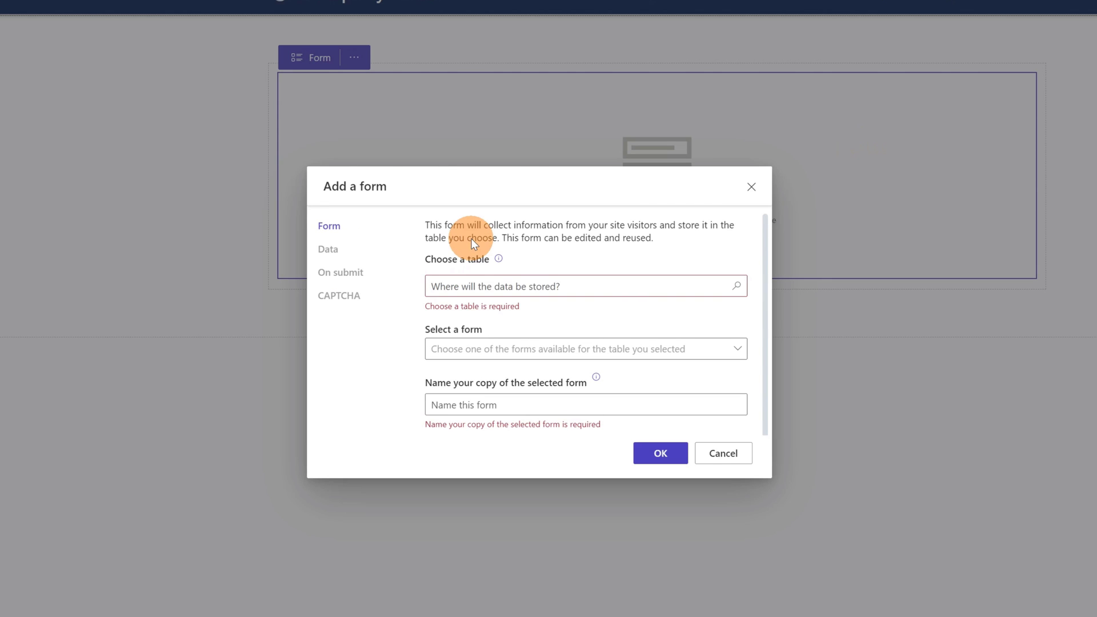
click(667, 285)
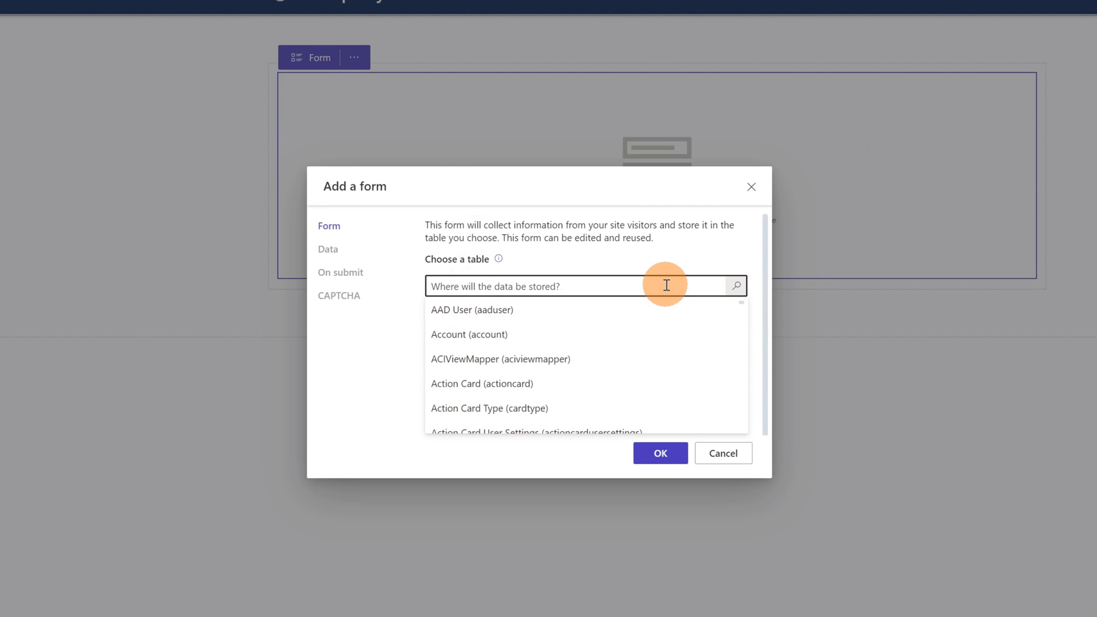
scroll(651, 313, down, 4)
scroll(654, 318, down, 2)
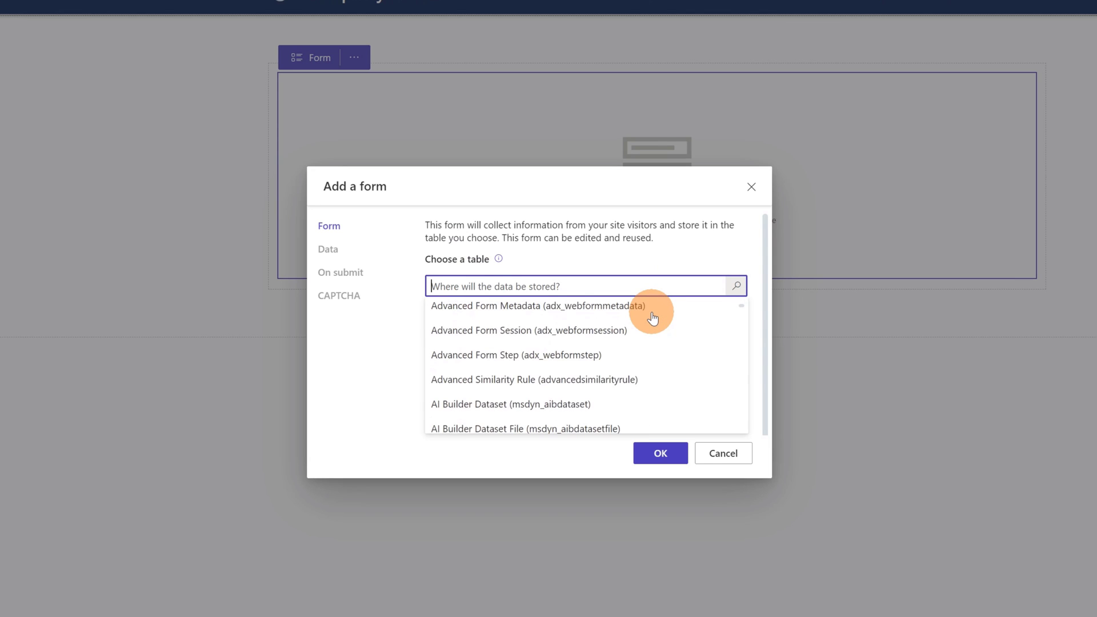
text(busi)
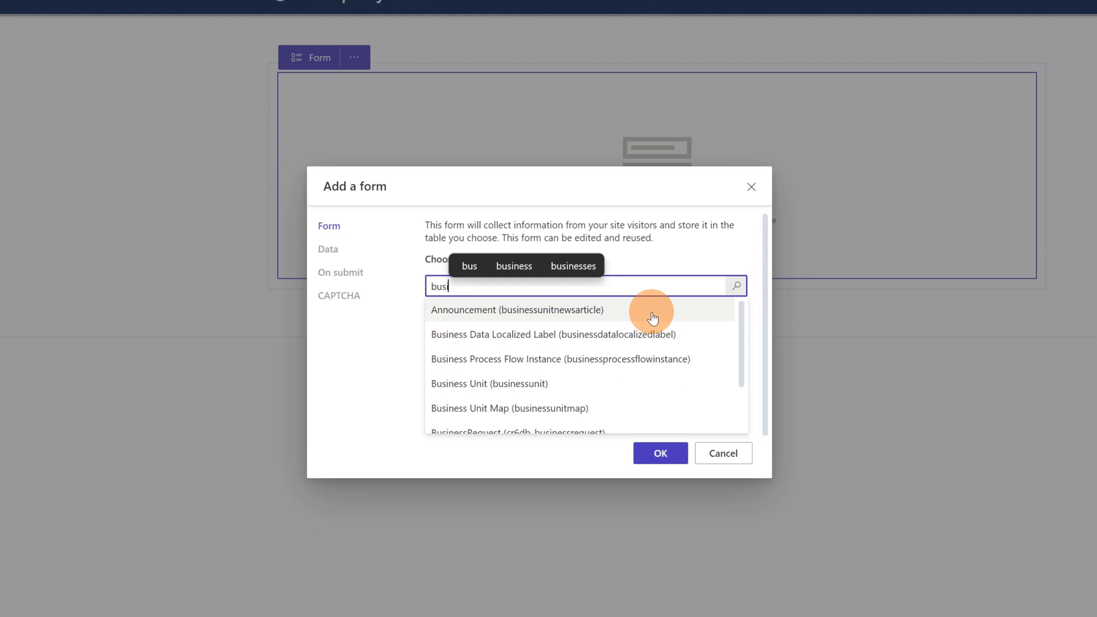
text(nessRe)
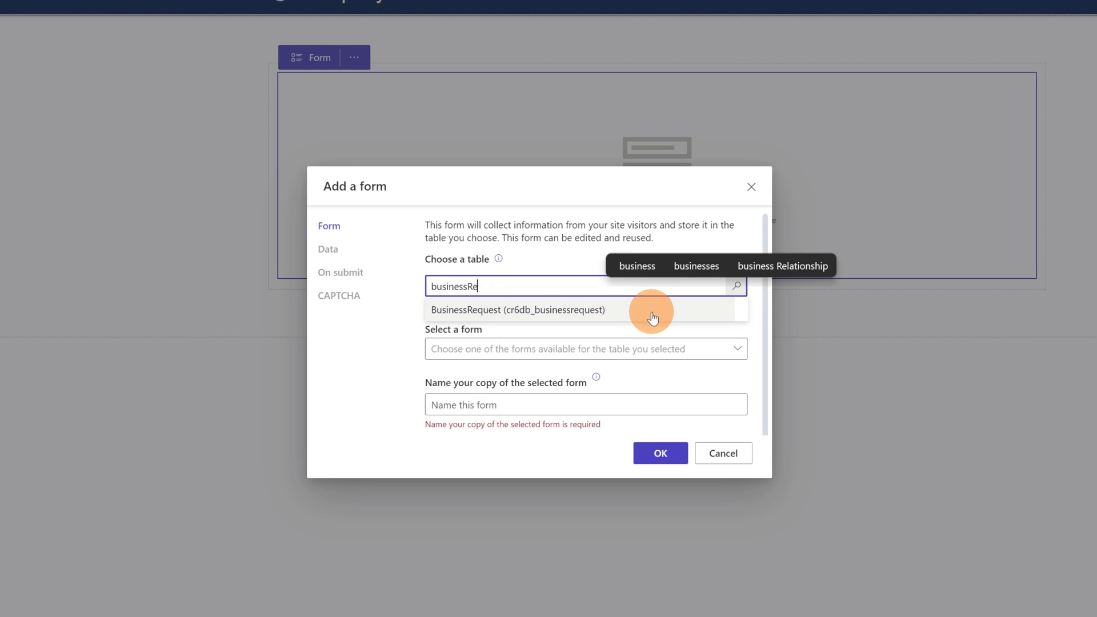
click(649, 310)
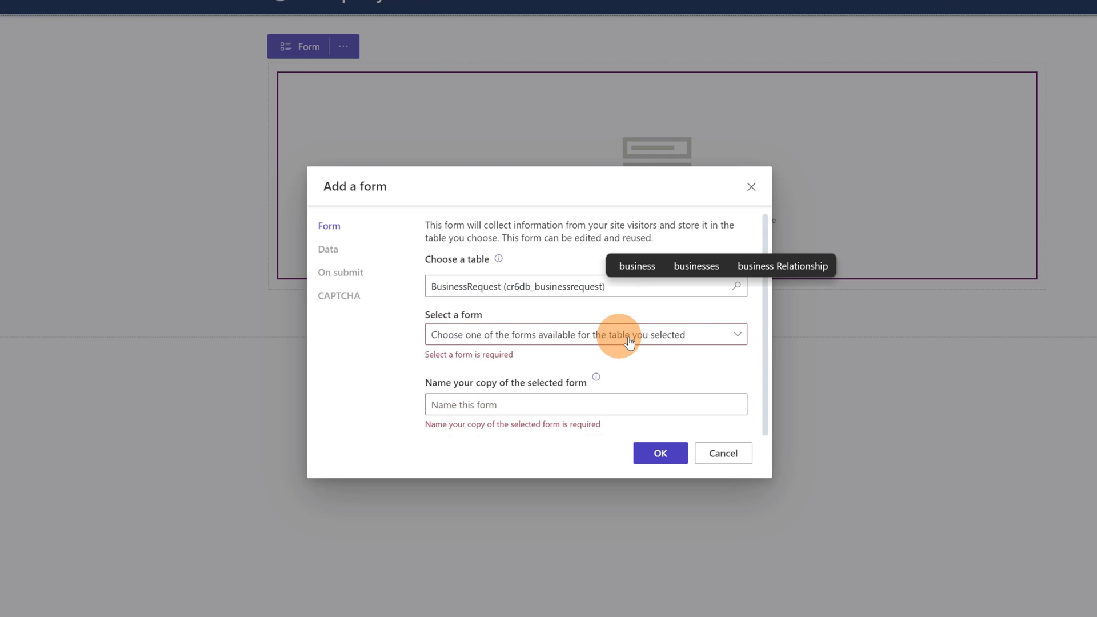
click(702, 337)
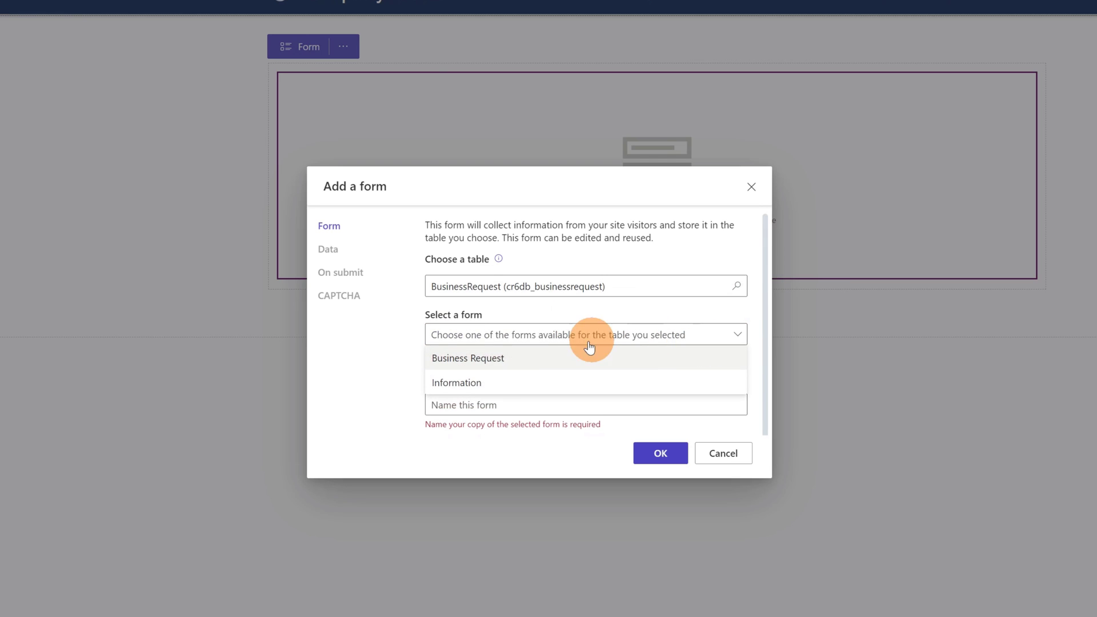
click(479, 360)
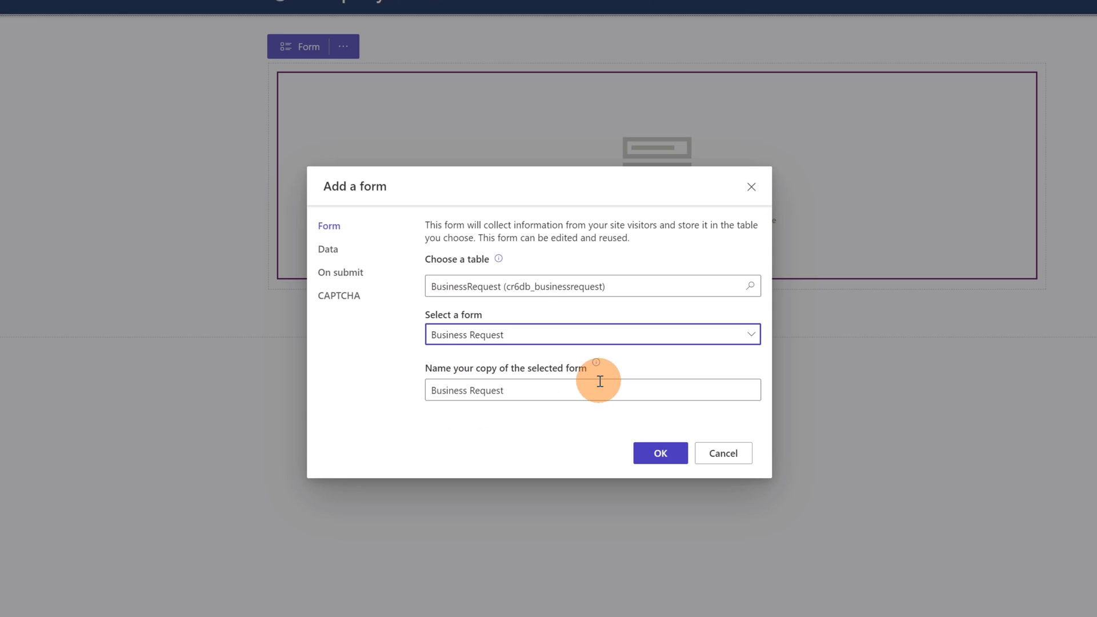
click(662, 453)
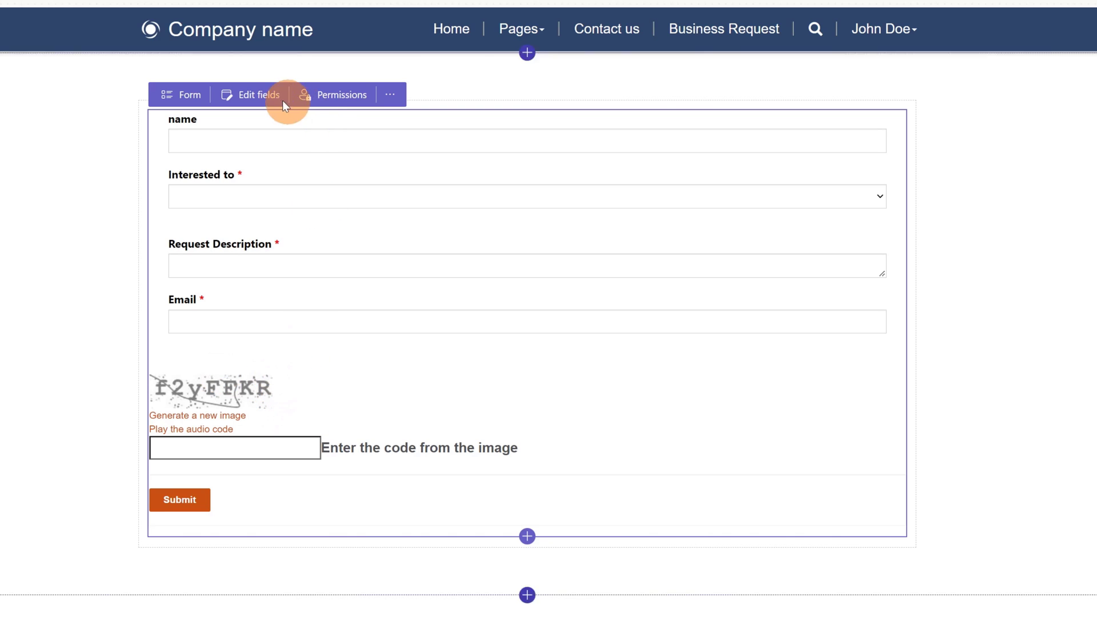
Step: Select the embedded form and open its Table permissions panel
click(207, 103)
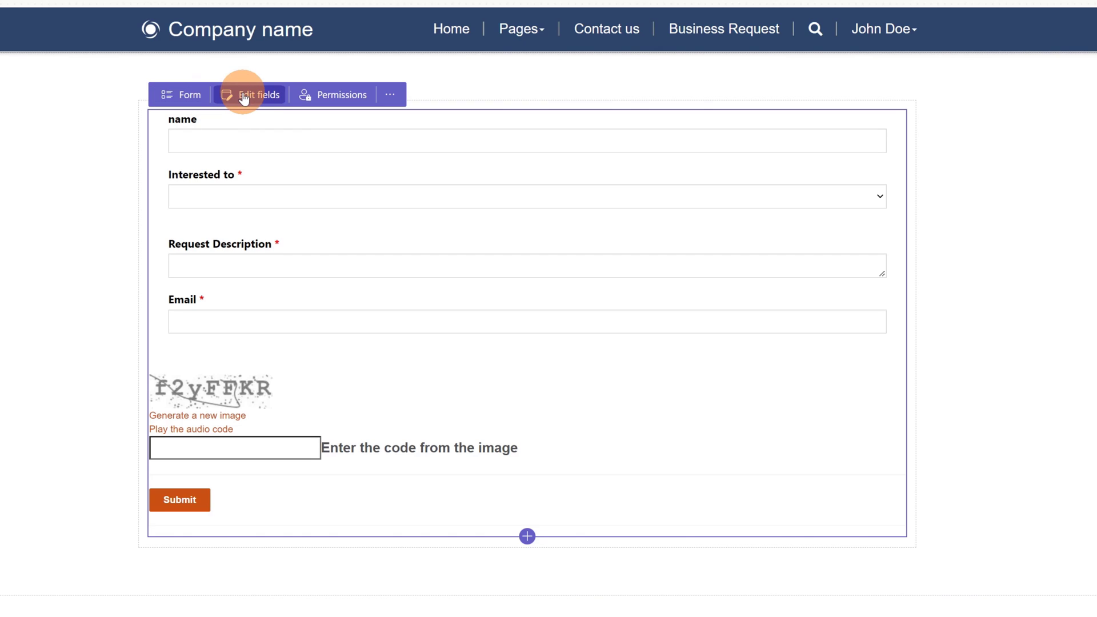
click(349, 100)
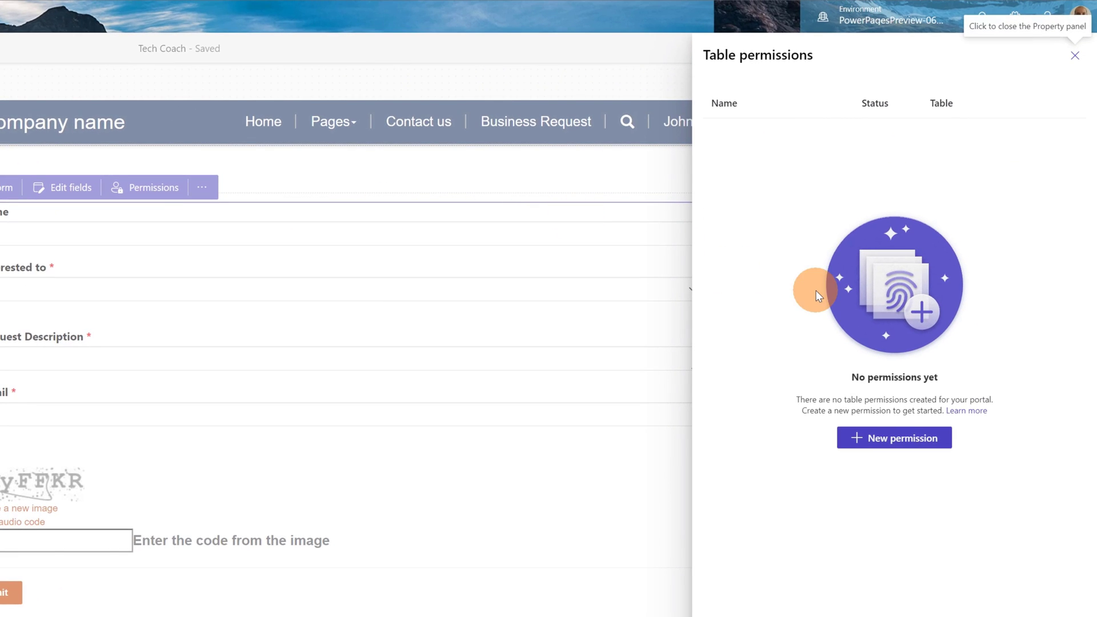
Step: Create table permission 'Anonymous' granting Create on BusinessRequest to Anonymous Users
click(883, 440)
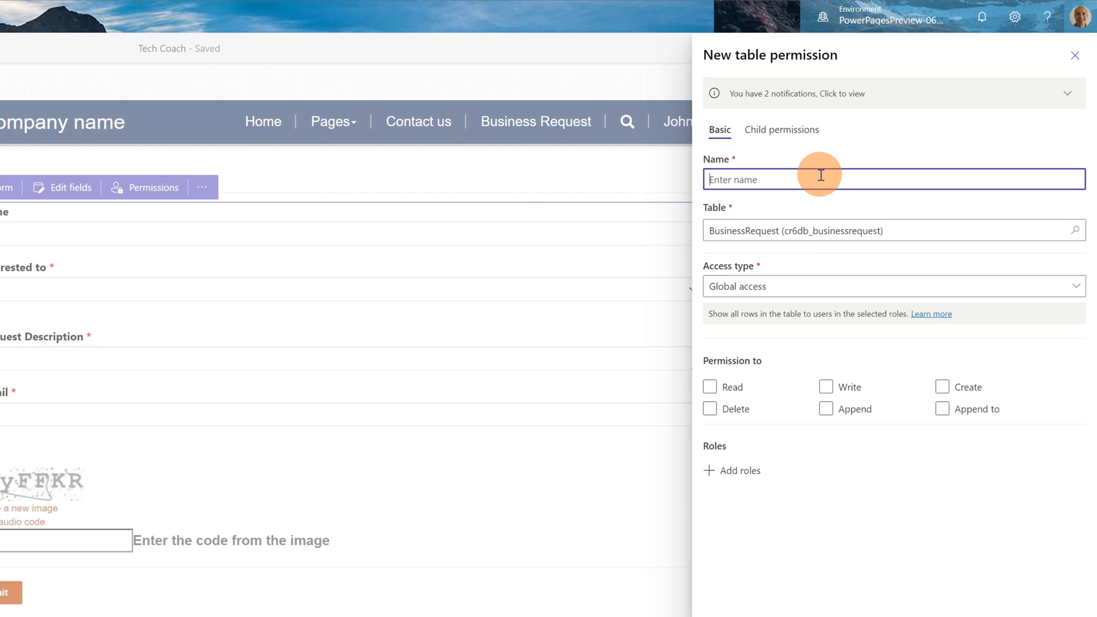
text(Ano)
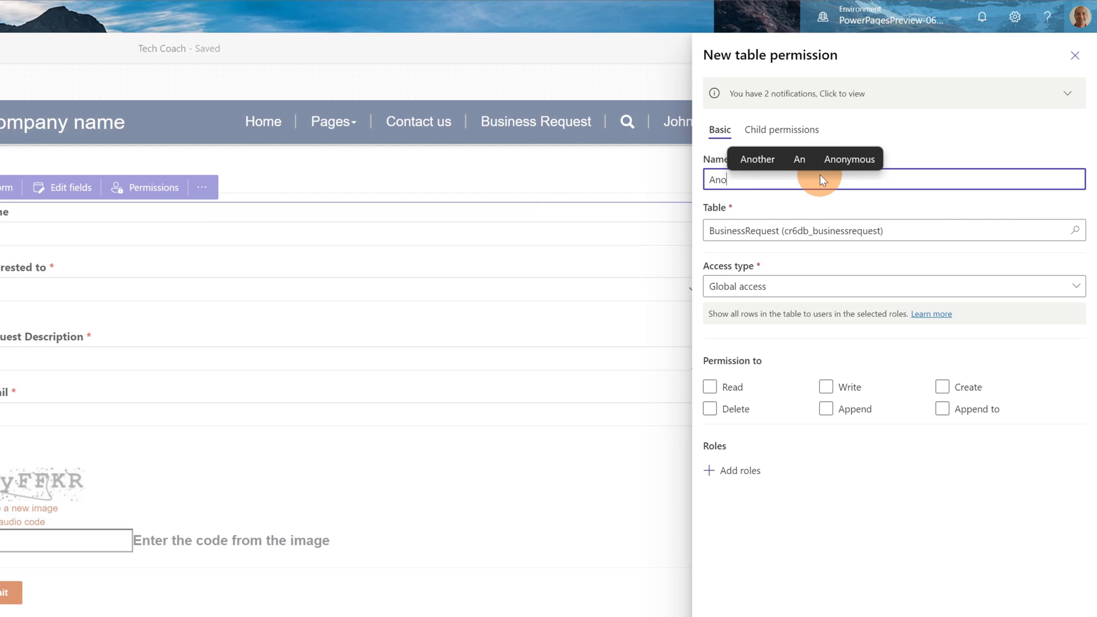
text(nymous)
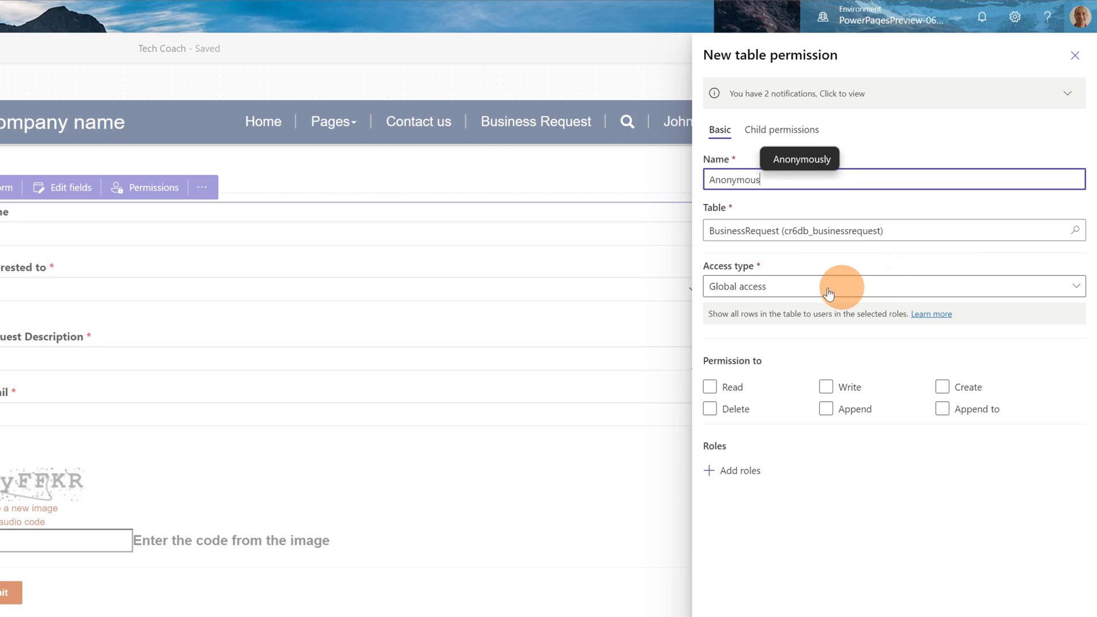
click(944, 387)
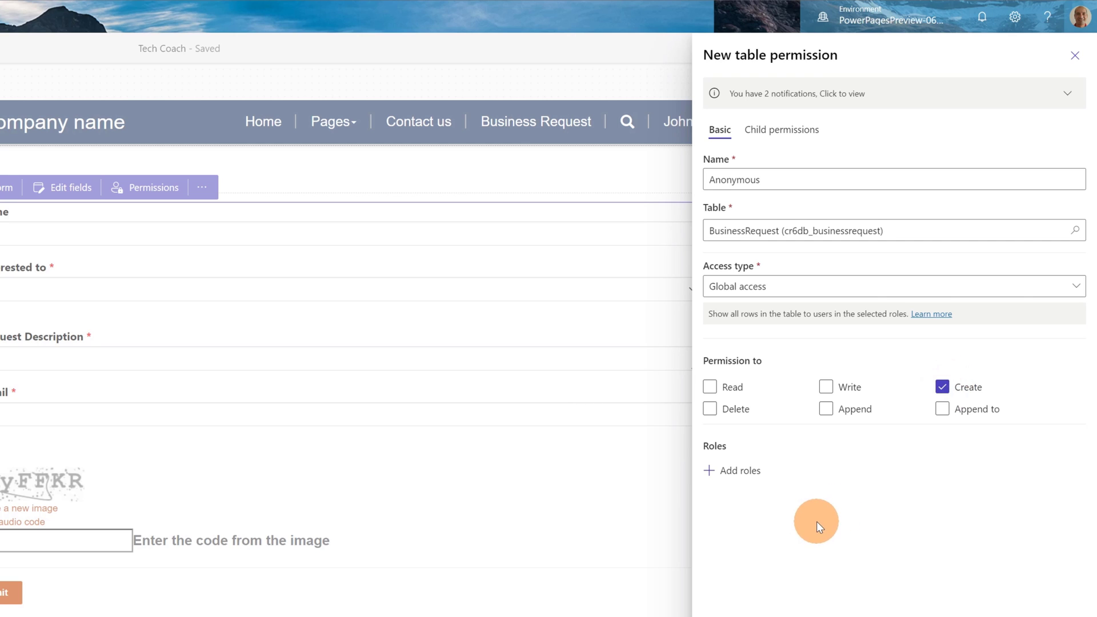
click(729, 476)
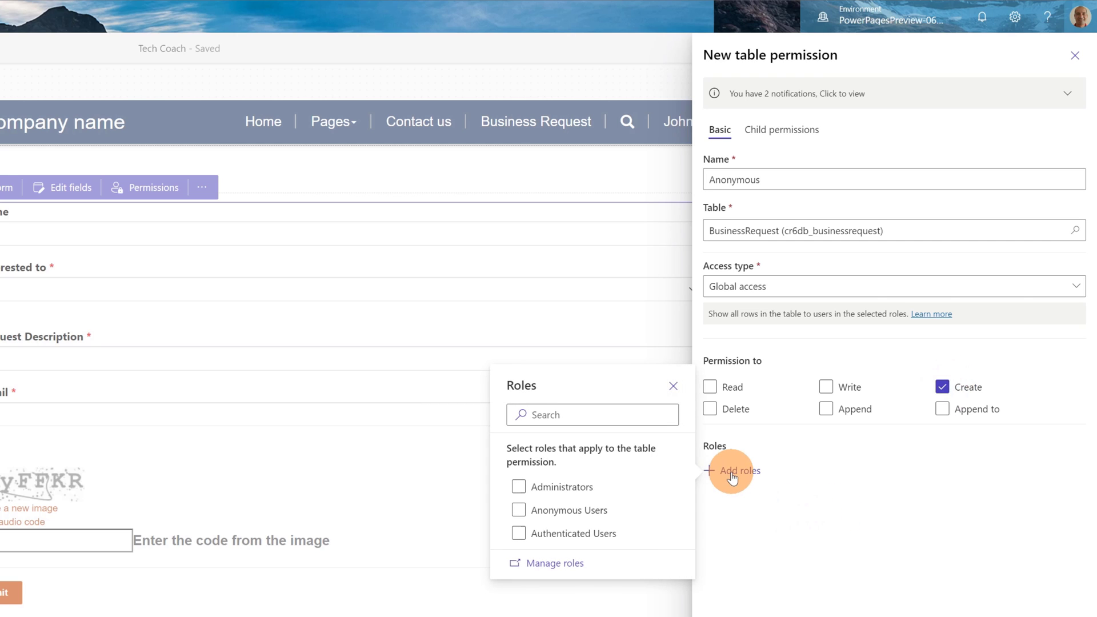
click(568, 511)
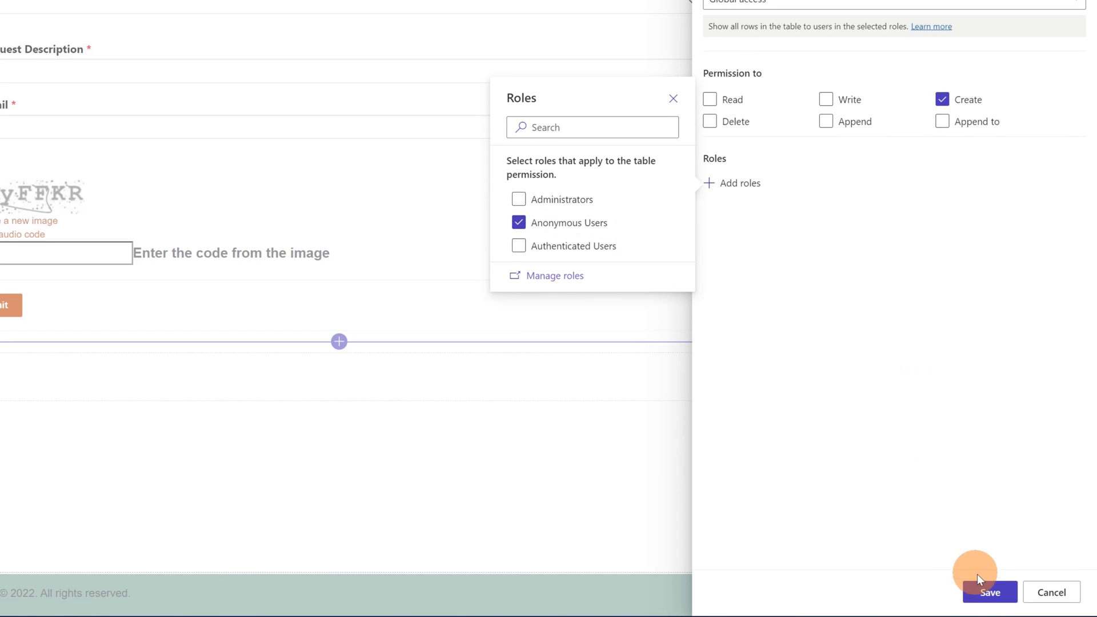
click(981, 589)
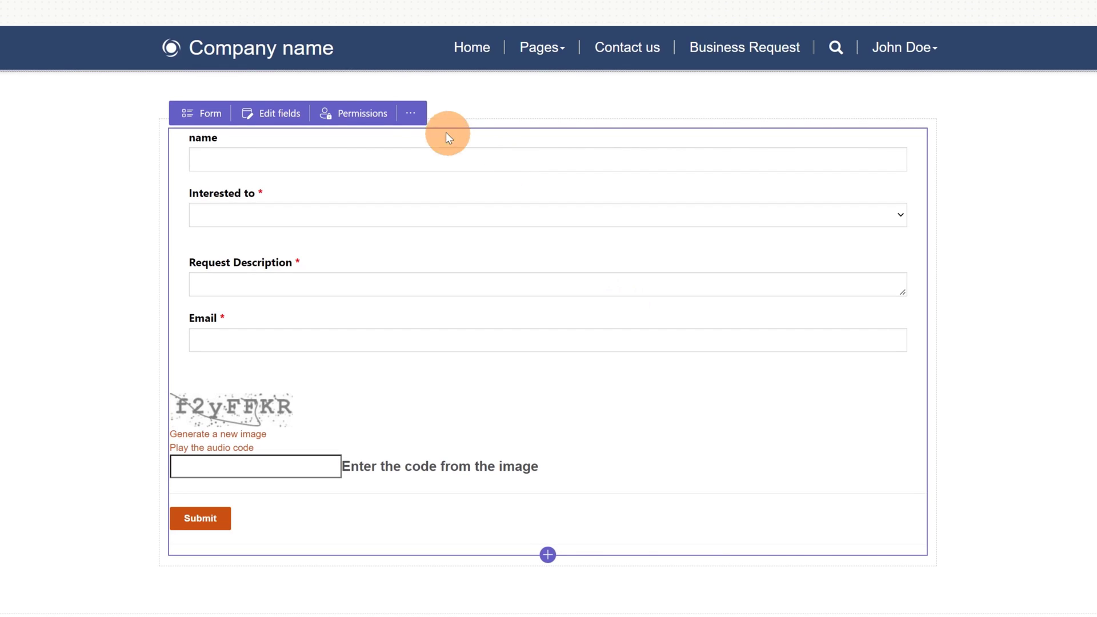
Step: Open and dismiss the form's more-actions menu, then reselect the Business Request form
click(409, 110)
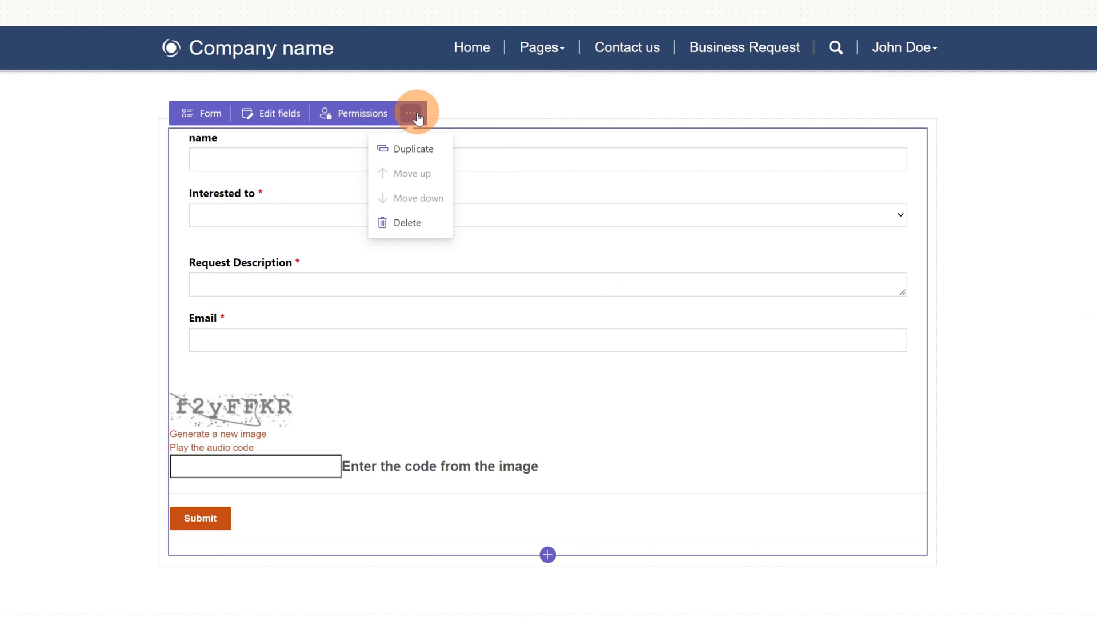
click(505, 119)
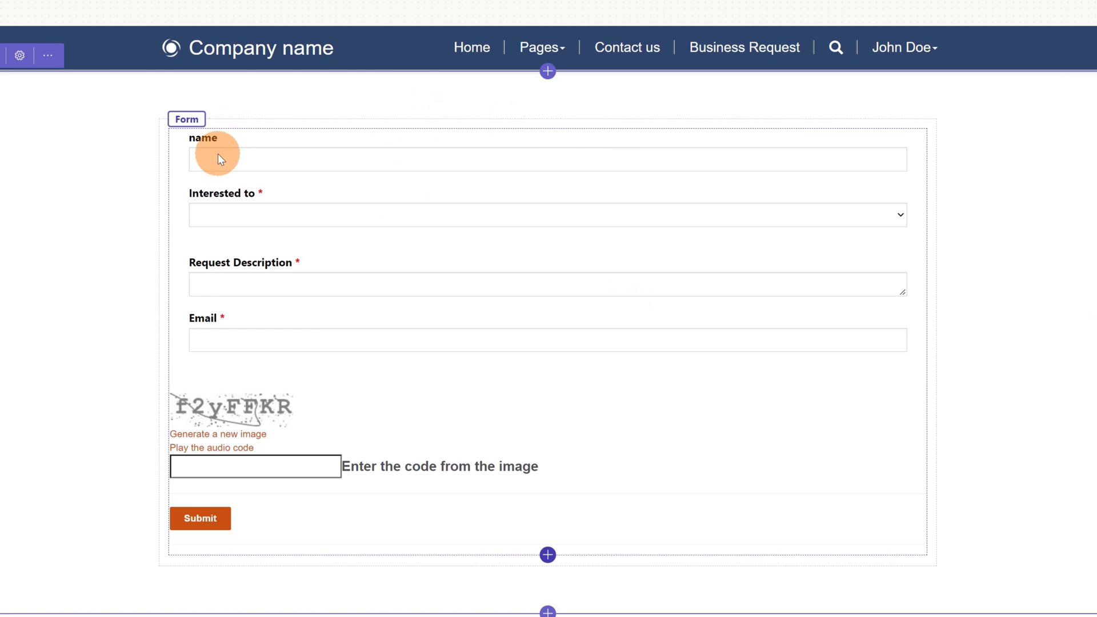
click(177, 136)
click(178, 124)
click(180, 137)
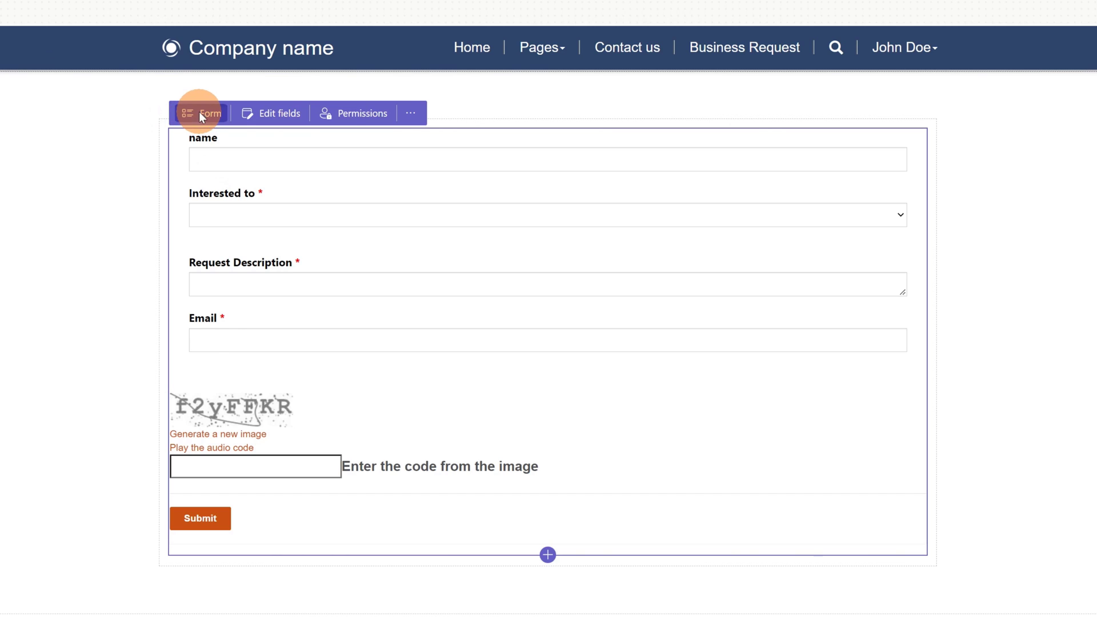
Step: Make the form show the success message 'Thank you for asking' after submission
click(200, 116)
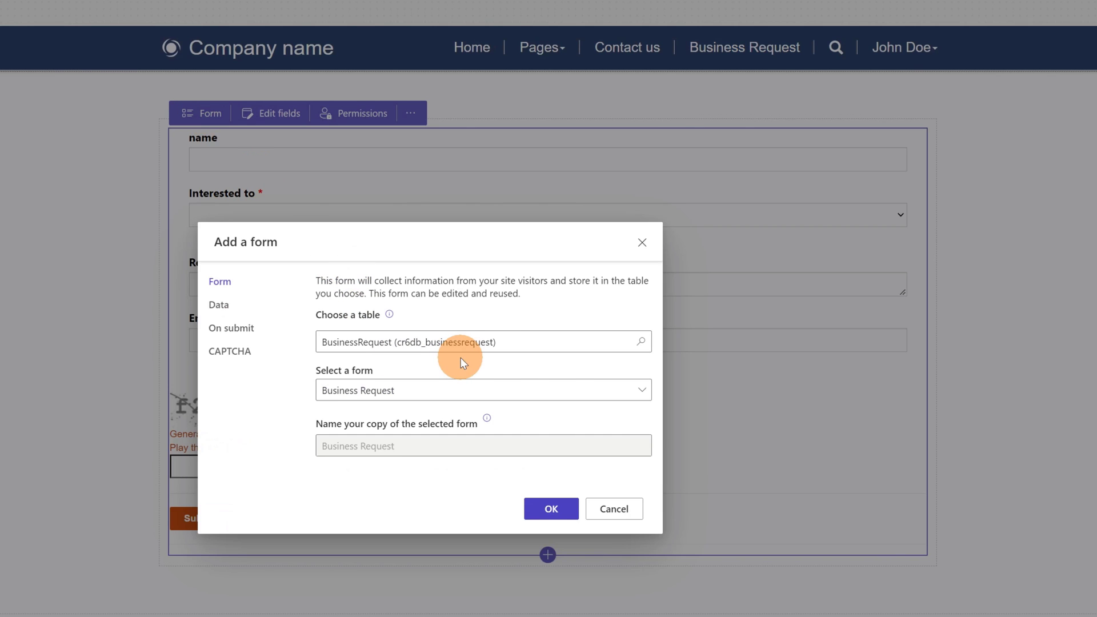
click(229, 307)
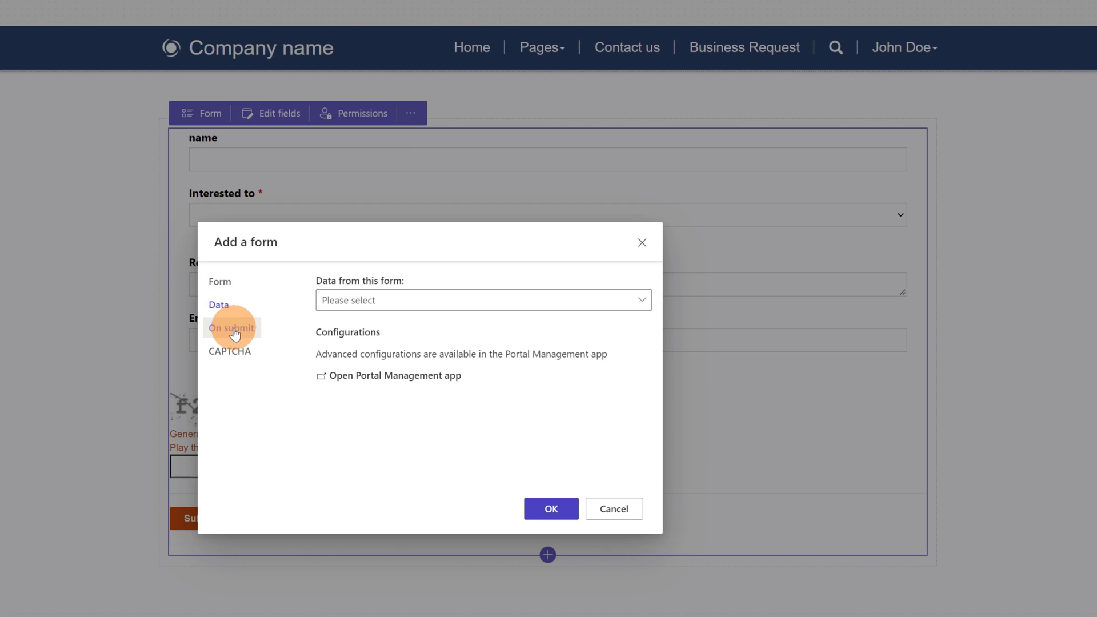
click(233, 330)
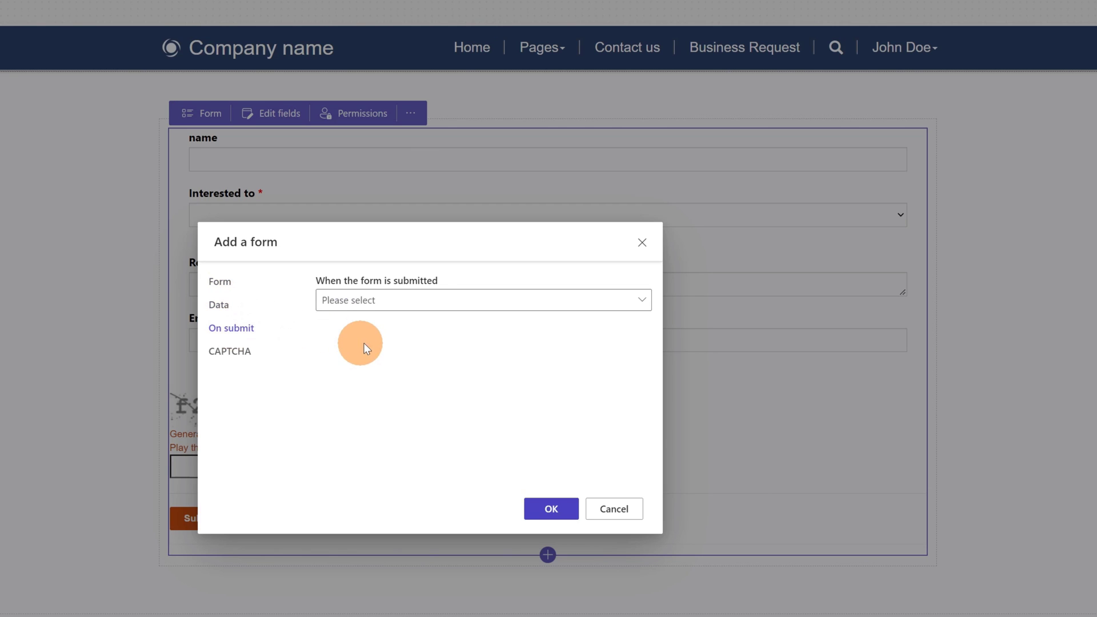
click(435, 316)
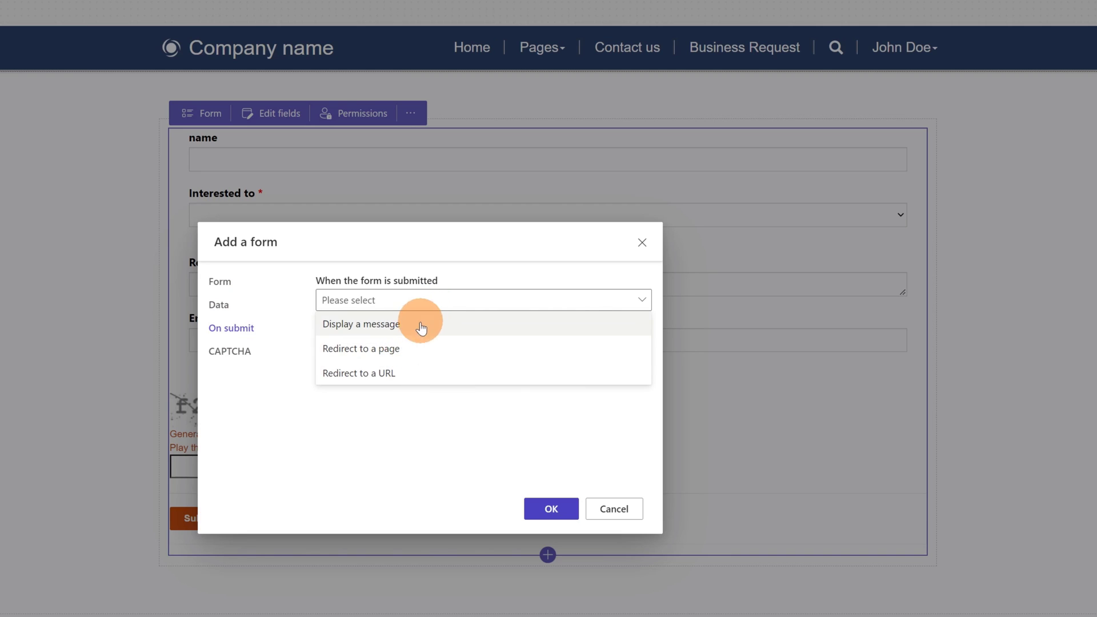
click(420, 323)
click(424, 356)
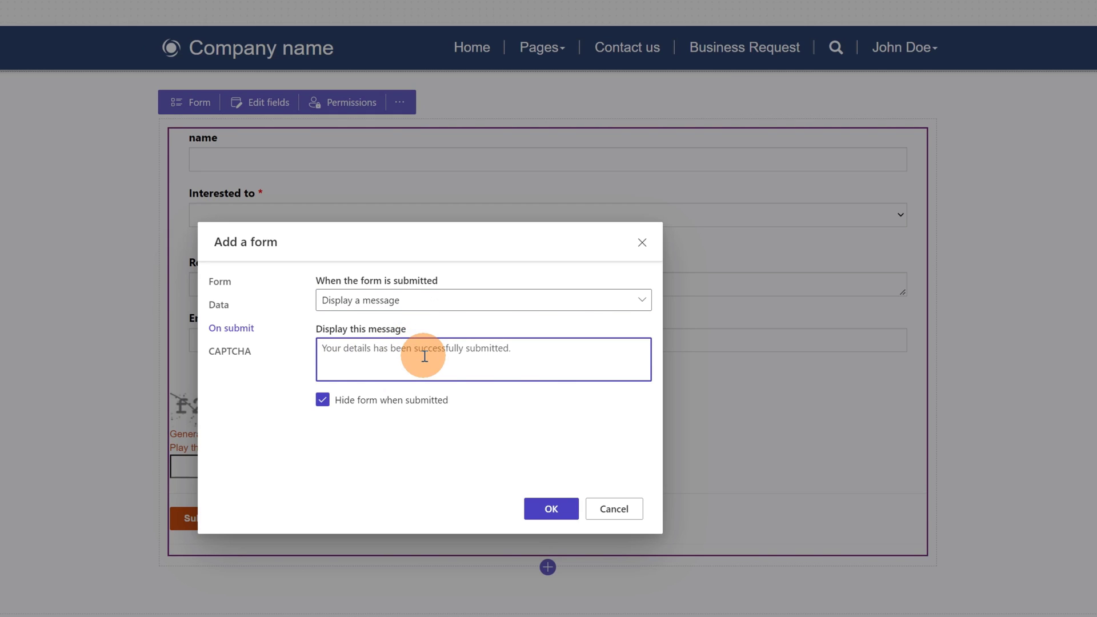
text(Thank )
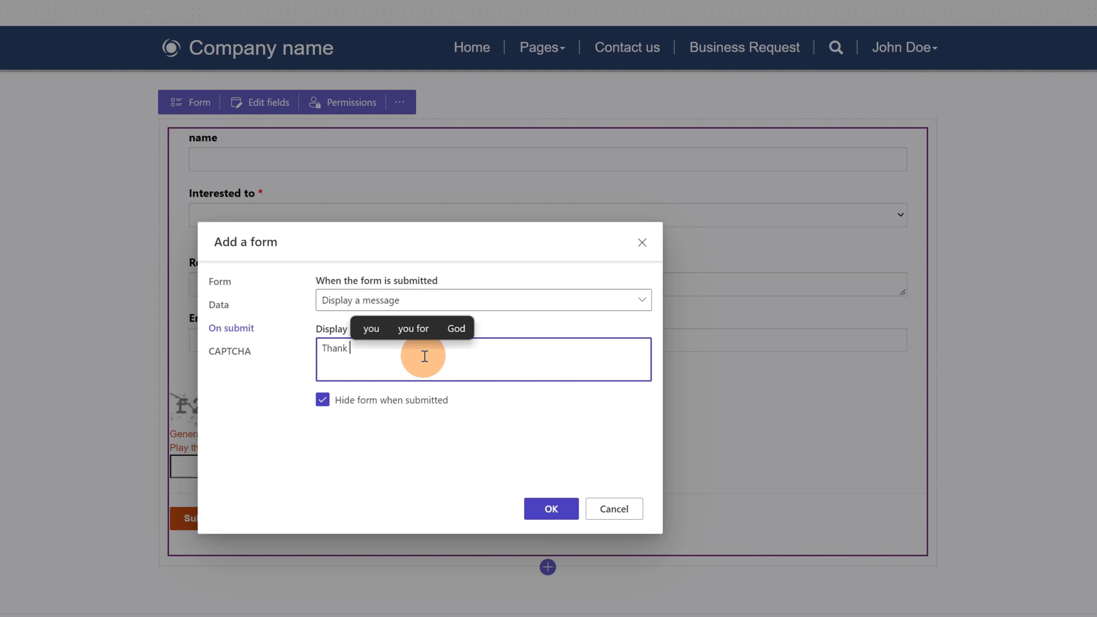
text(you for asking)
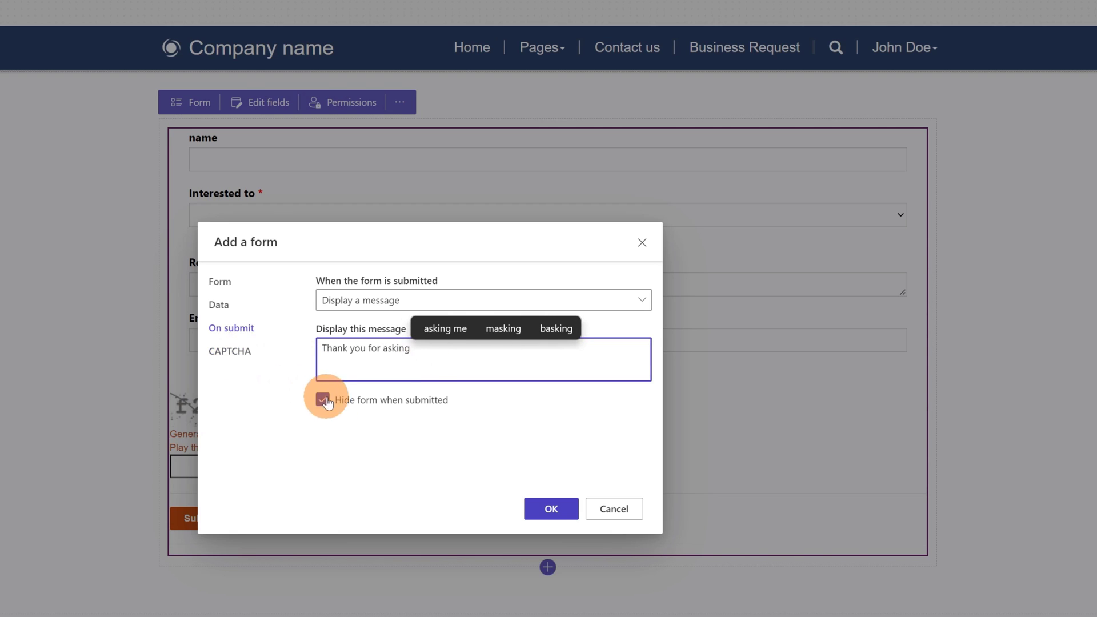
Step: Turn off CAPTCHA for both anonymous and authenticated users and apply the form settings
click(246, 353)
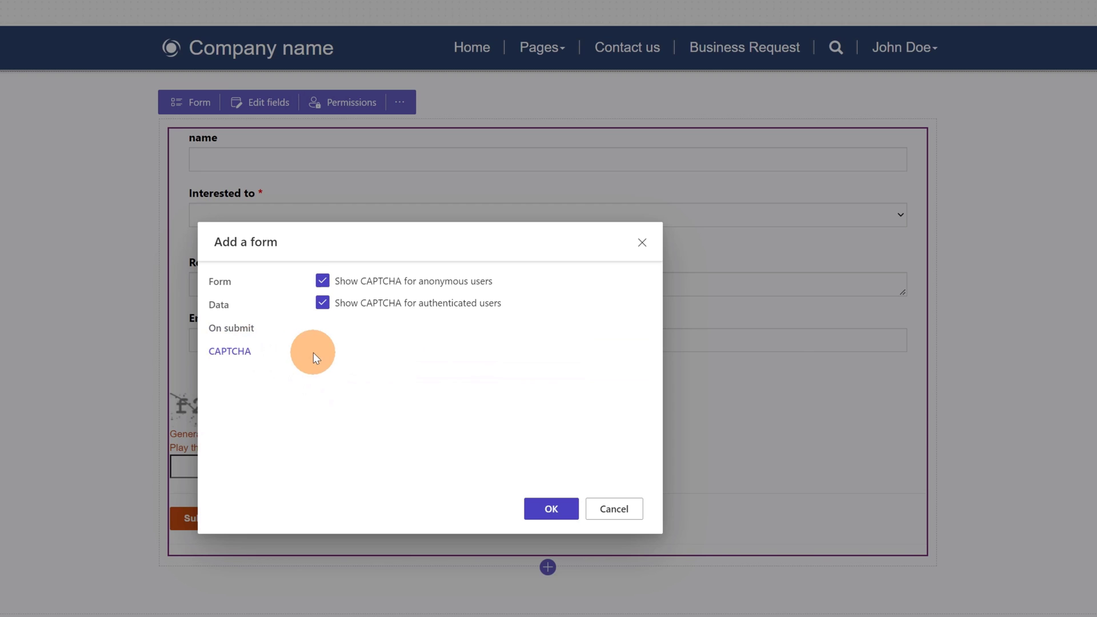
click(323, 281)
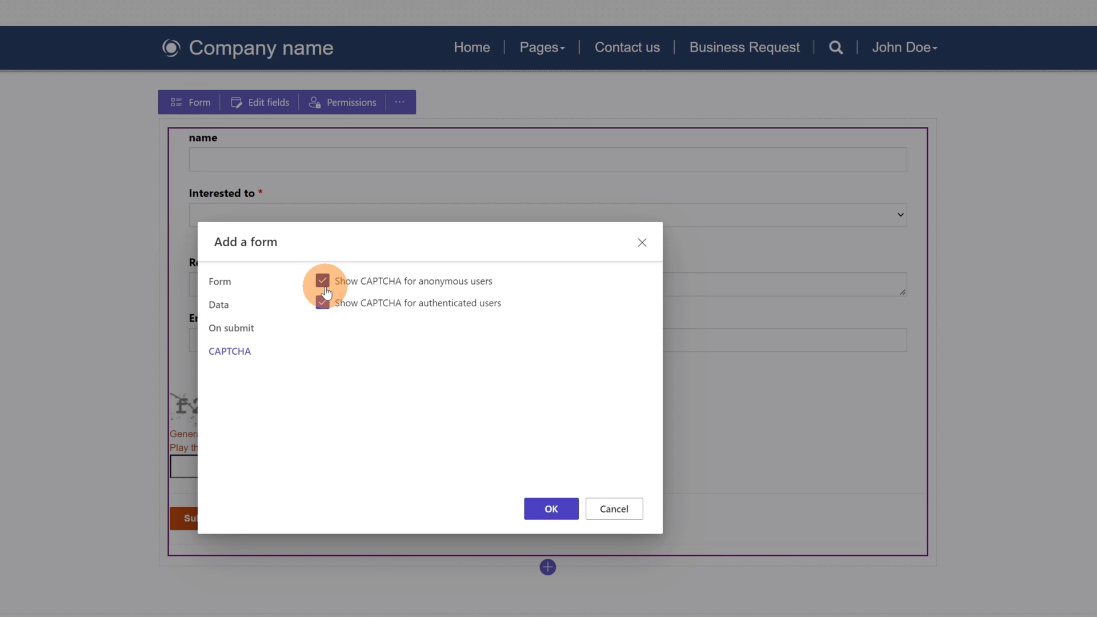
click(323, 303)
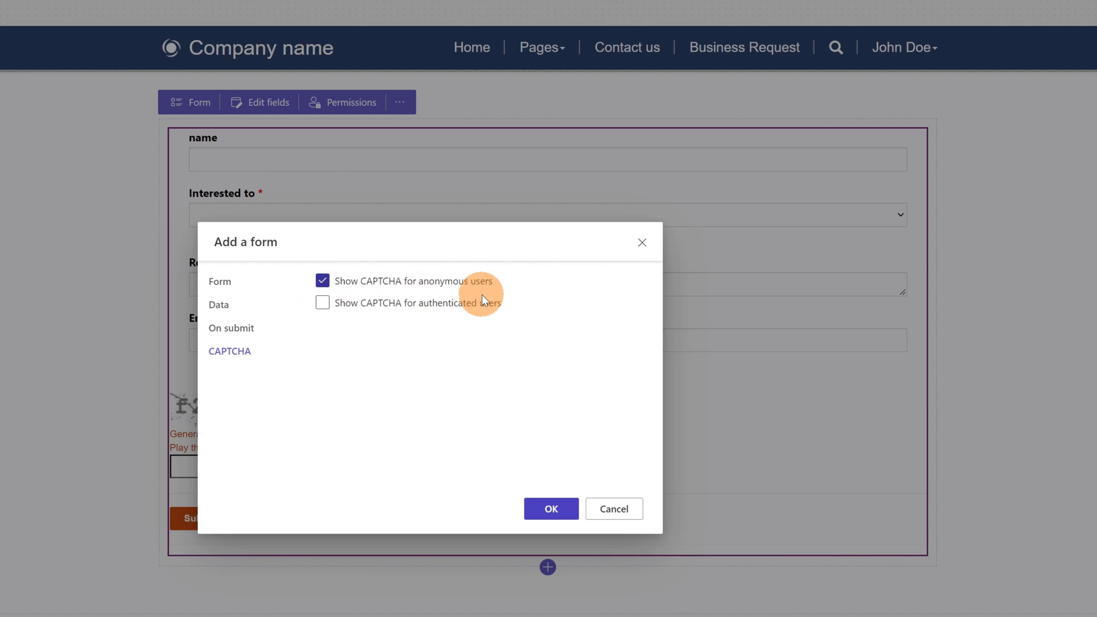
click(323, 282)
click(538, 510)
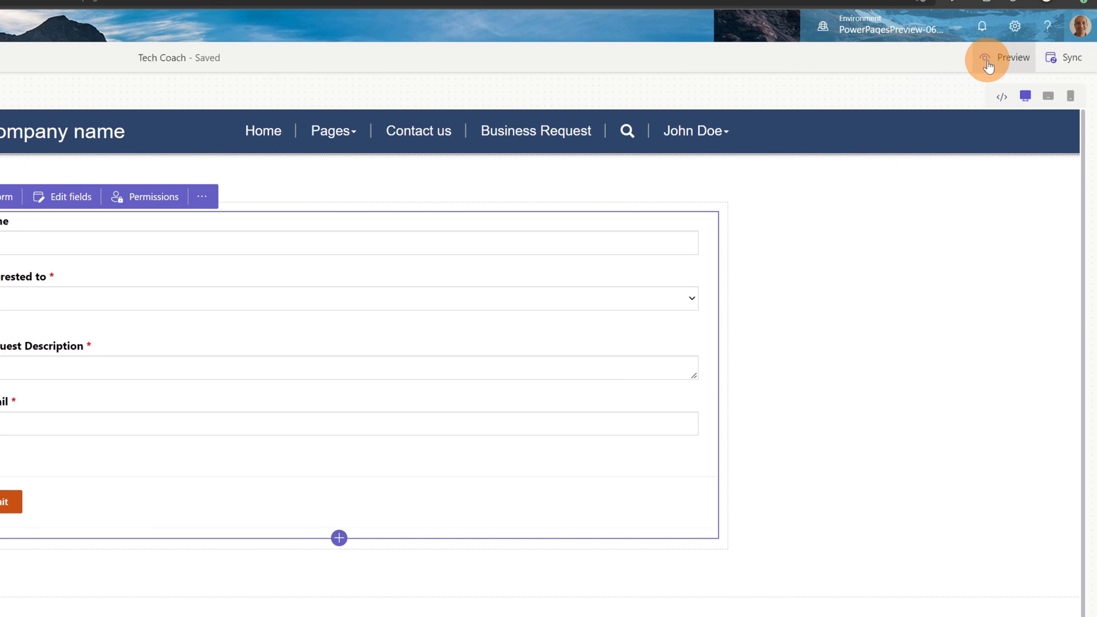
Step: Preview the site at Desktop size in a new browser tab
click(988, 67)
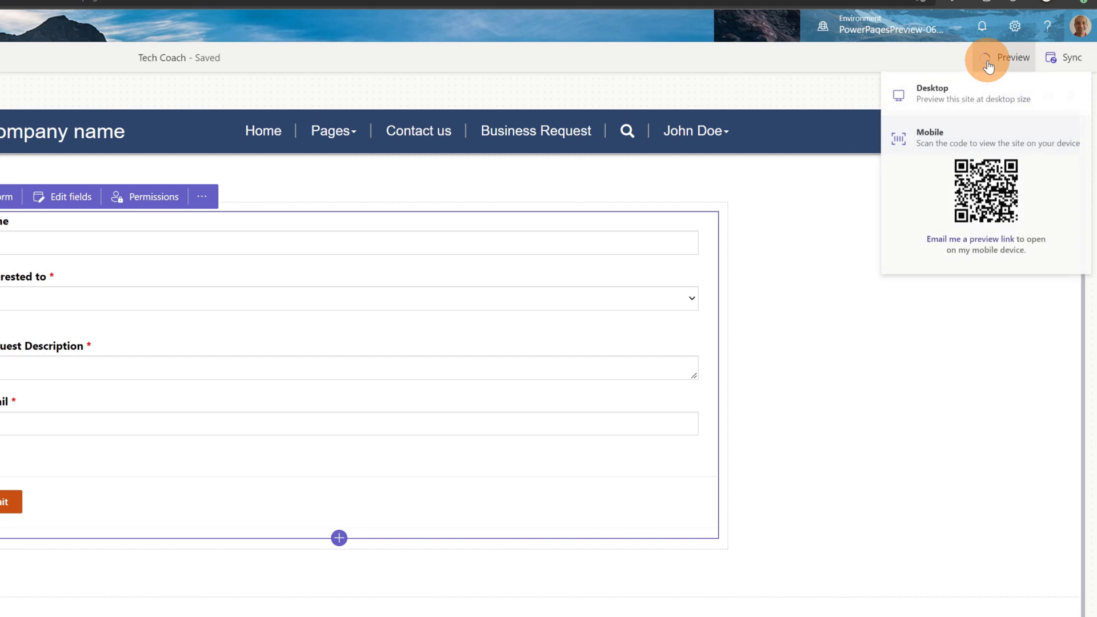
click(936, 100)
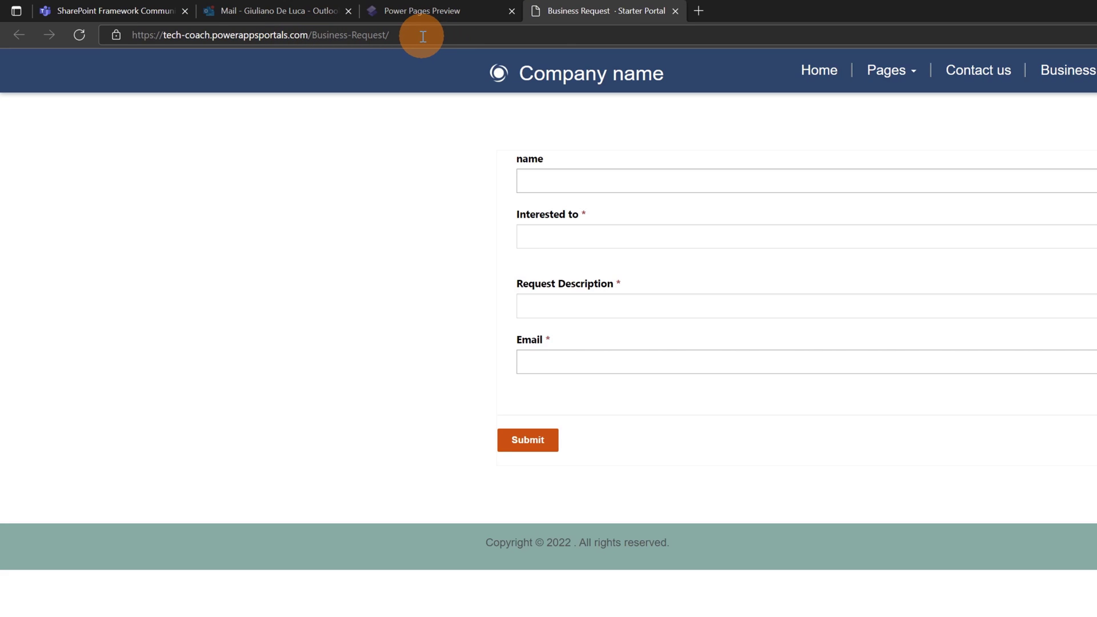
Step: Fill in the requester's name, Webinar interest, pasted description and saved e-mail, then submit the request
click(740, 178)
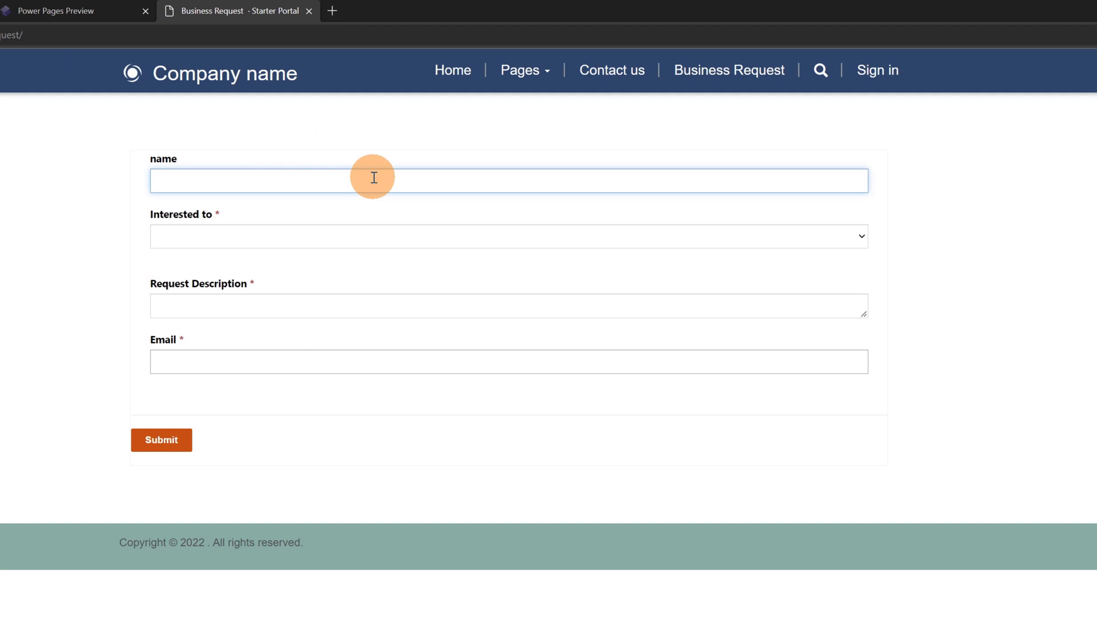
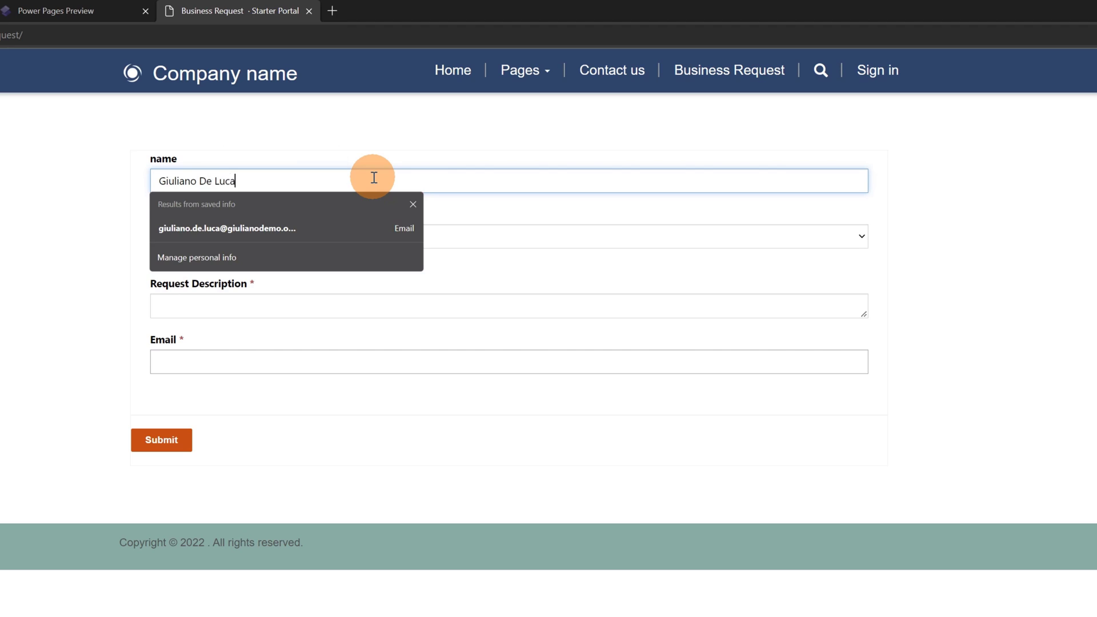
key(Return)
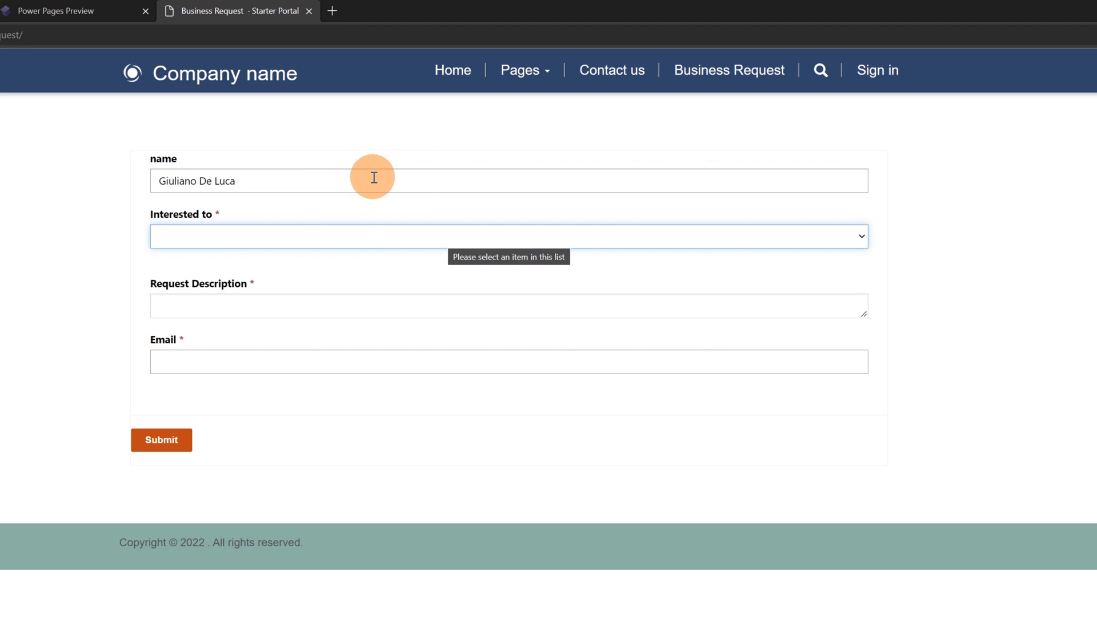
click(527, 235)
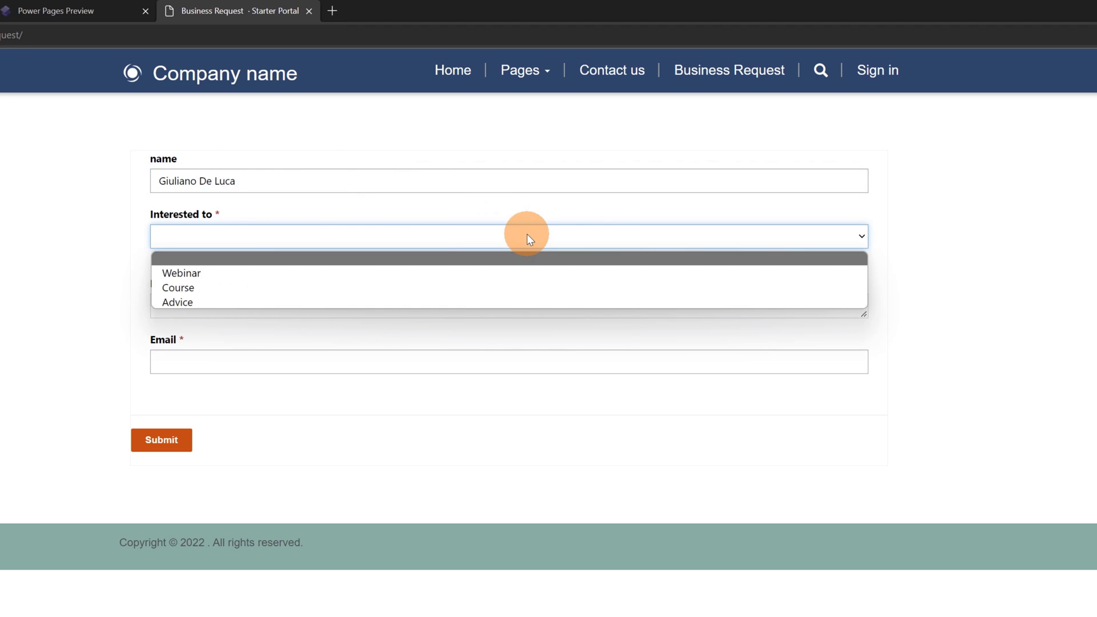
click(211, 273)
click(246, 303)
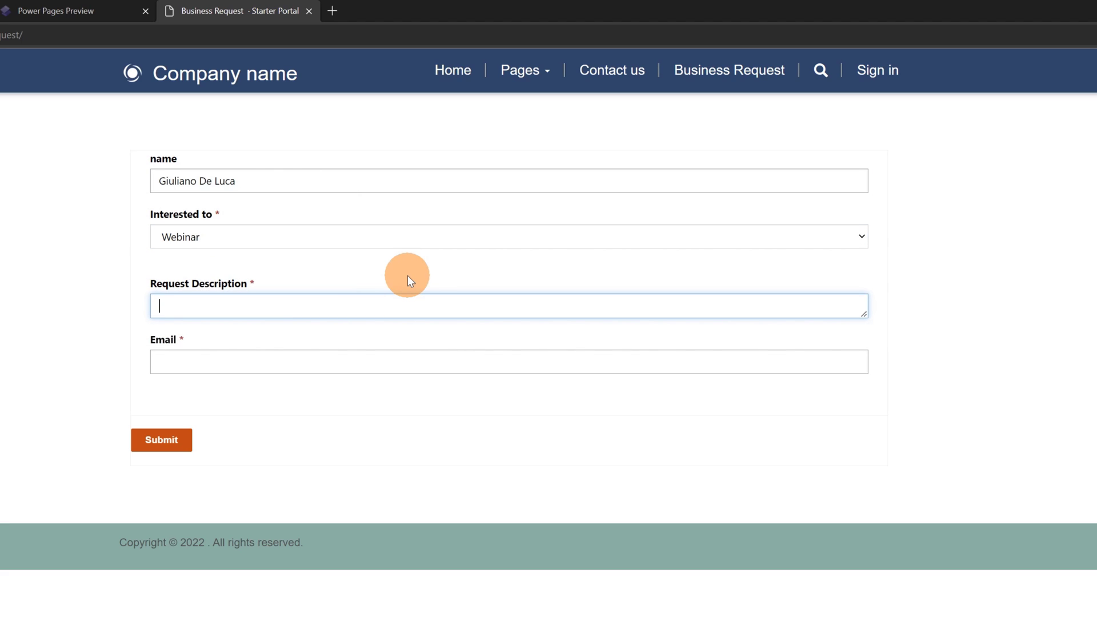
text(Please could I have more info about the webinars that you deliver?)
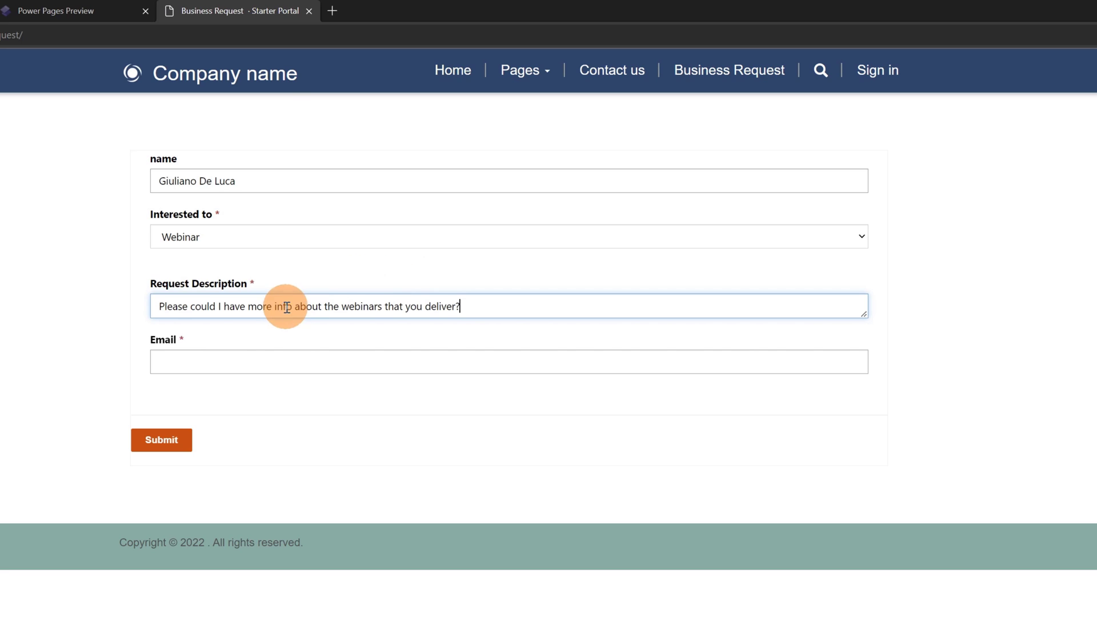
click(249, 357)
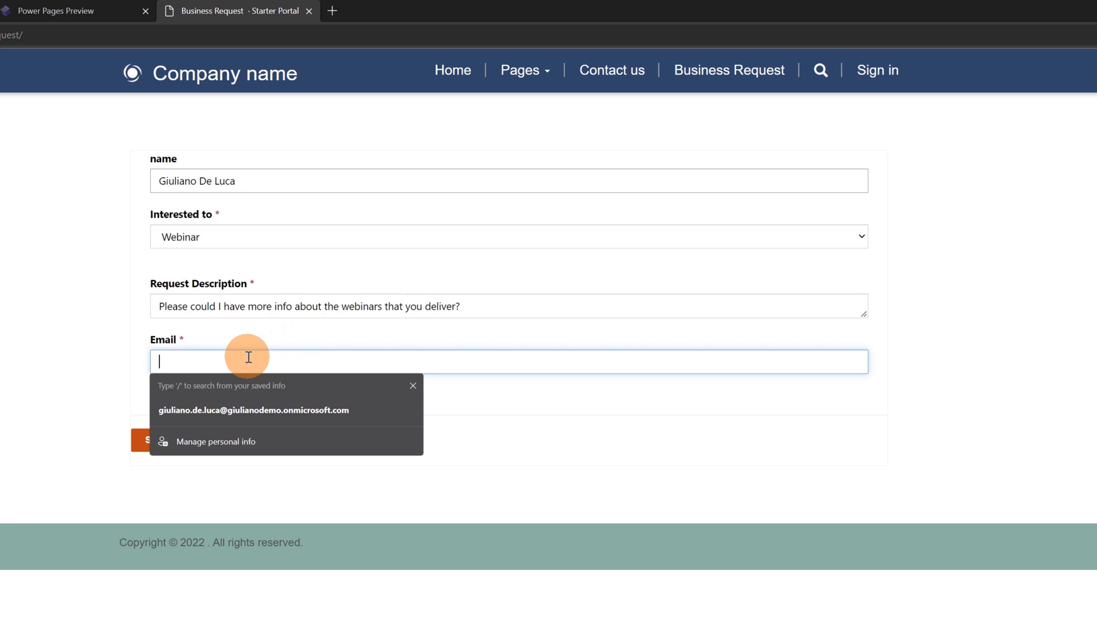
click(244, 409)
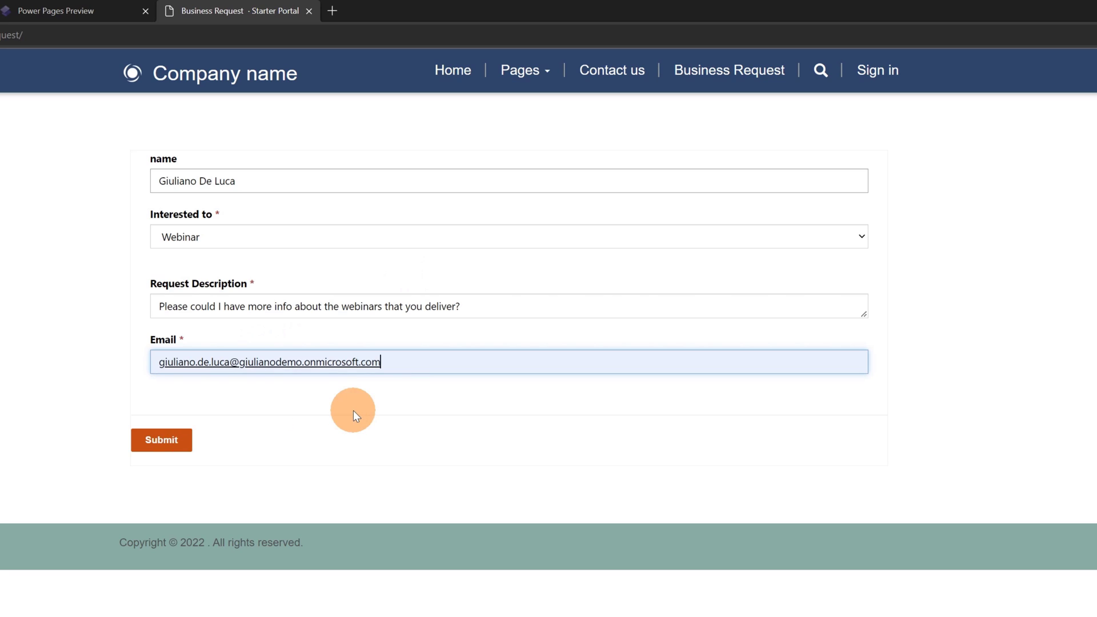
click(272, 448)
click(165, 438)
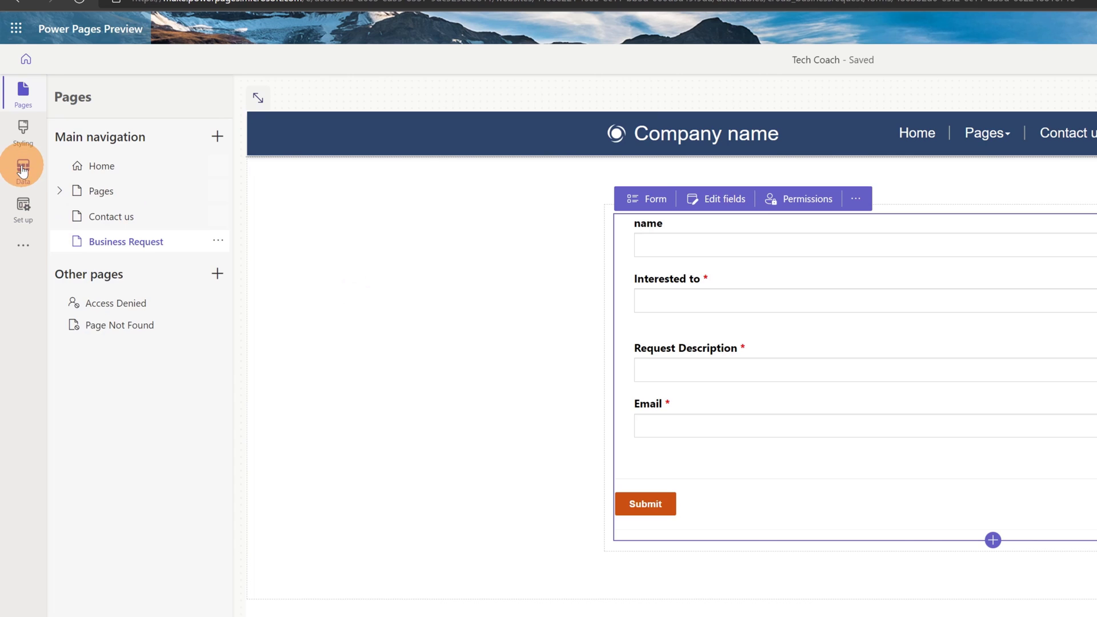
Step: Check the new Webinar record in the BusinessRequest table data, then go to Set up's Identity providers
click(23, 170)
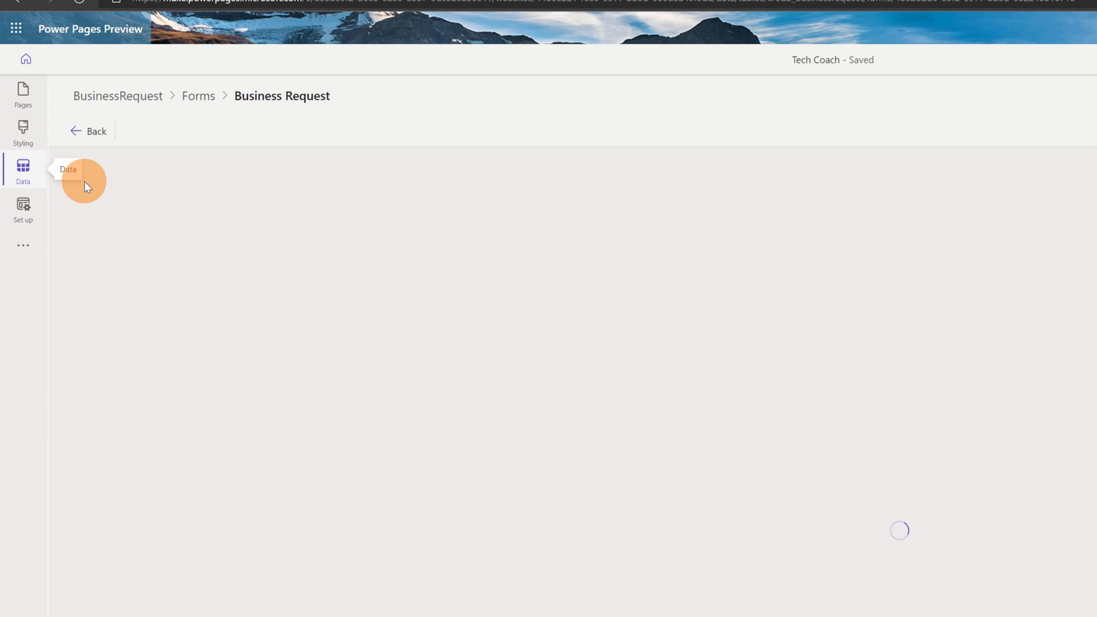
click(123, 96)
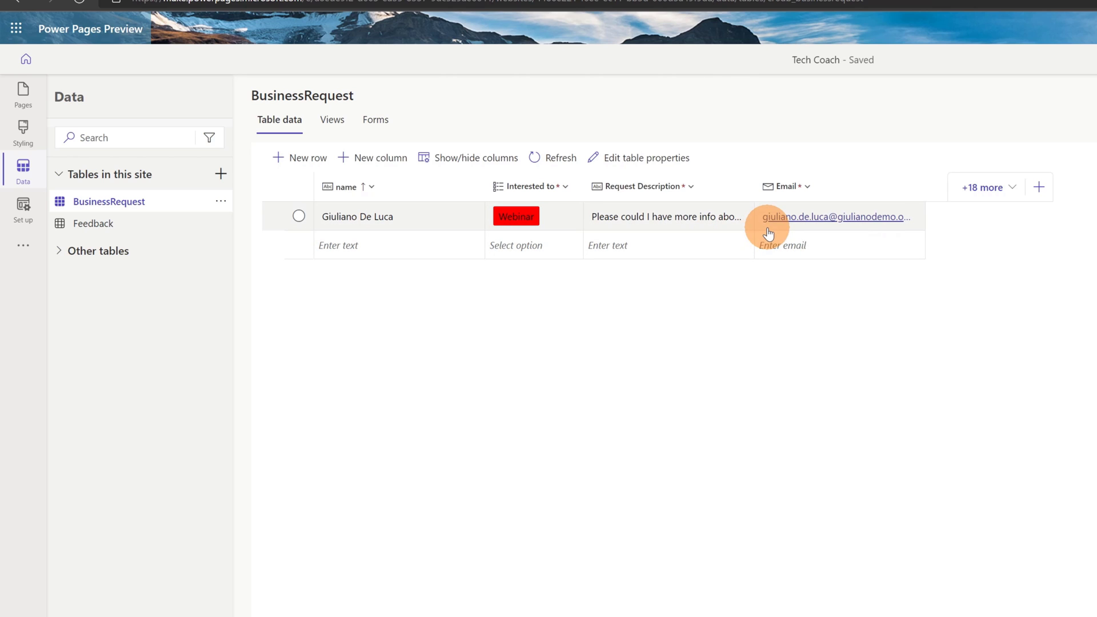
click(36, 211)
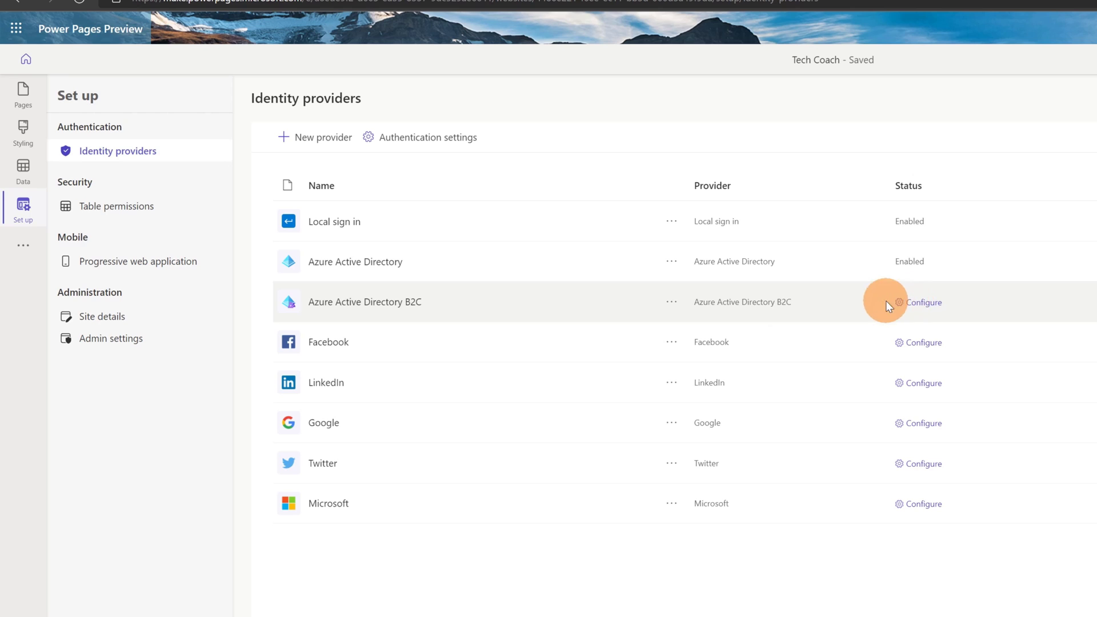
Step: Review the site's Table permissions, then view the Progressive web application page
click(143, 213)
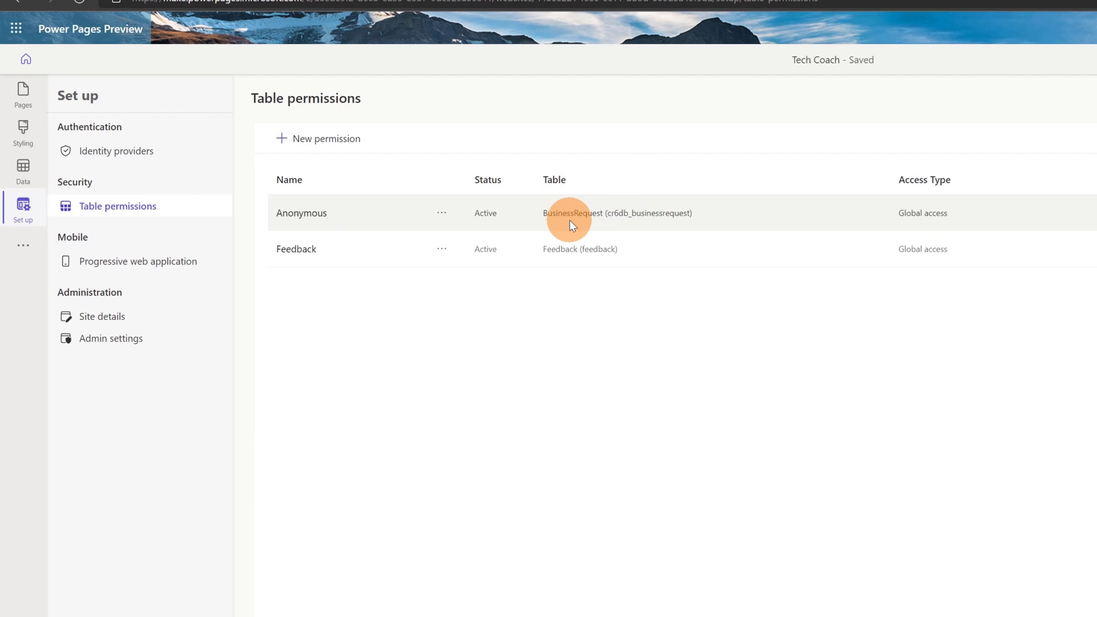
click(156, 264)
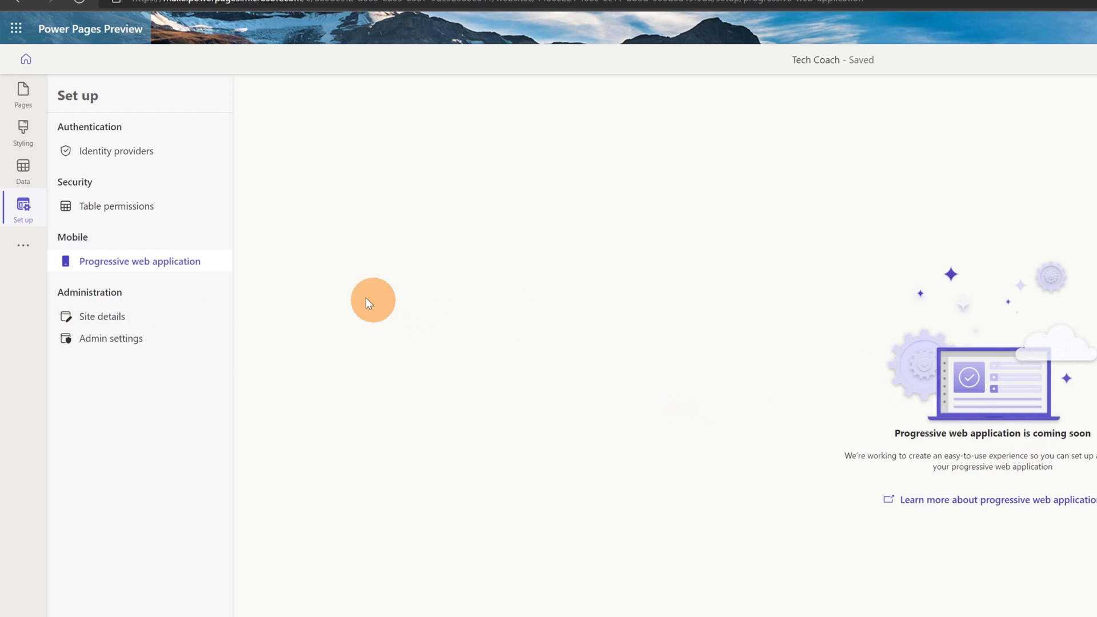
Step: View Site details and Admin settings, launching Portal Management in a separate tab
click(112, 314)
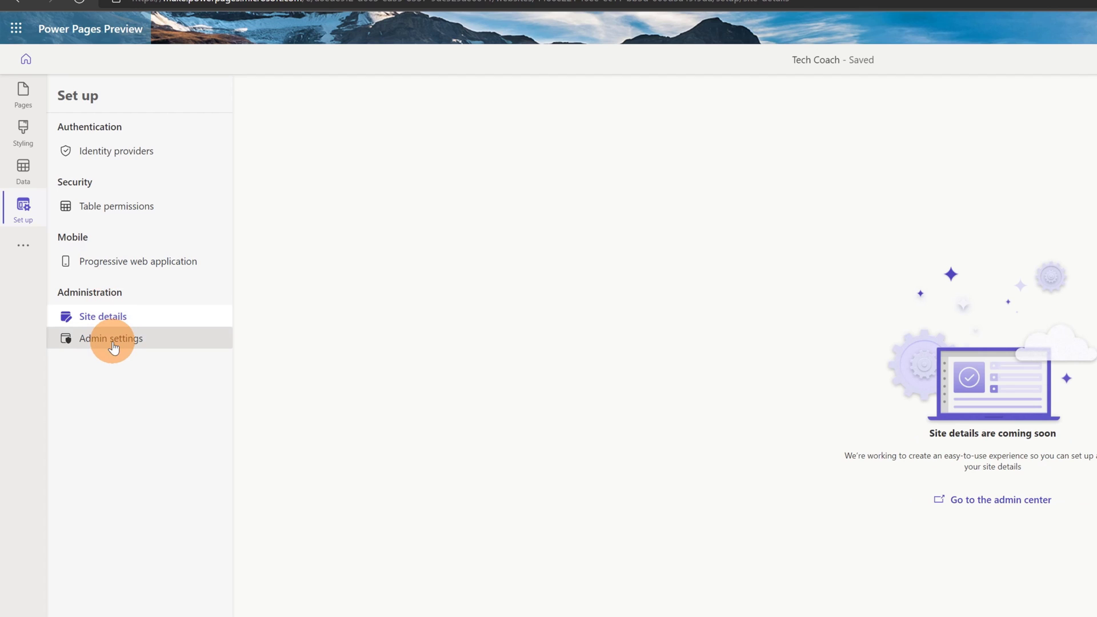
click(110, 340)
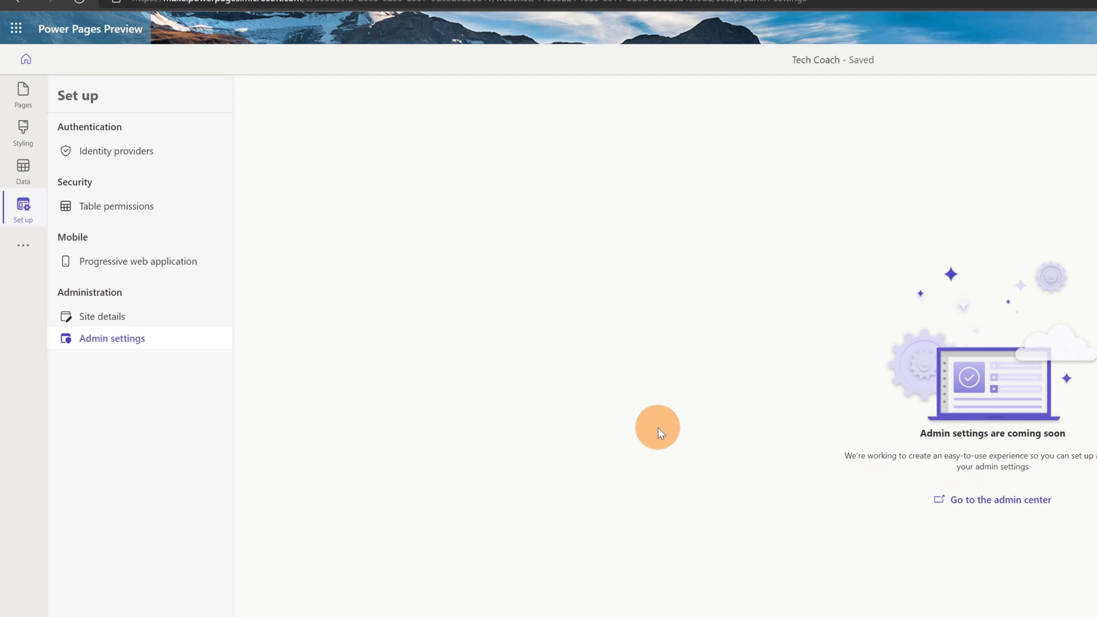
click(12, 247)
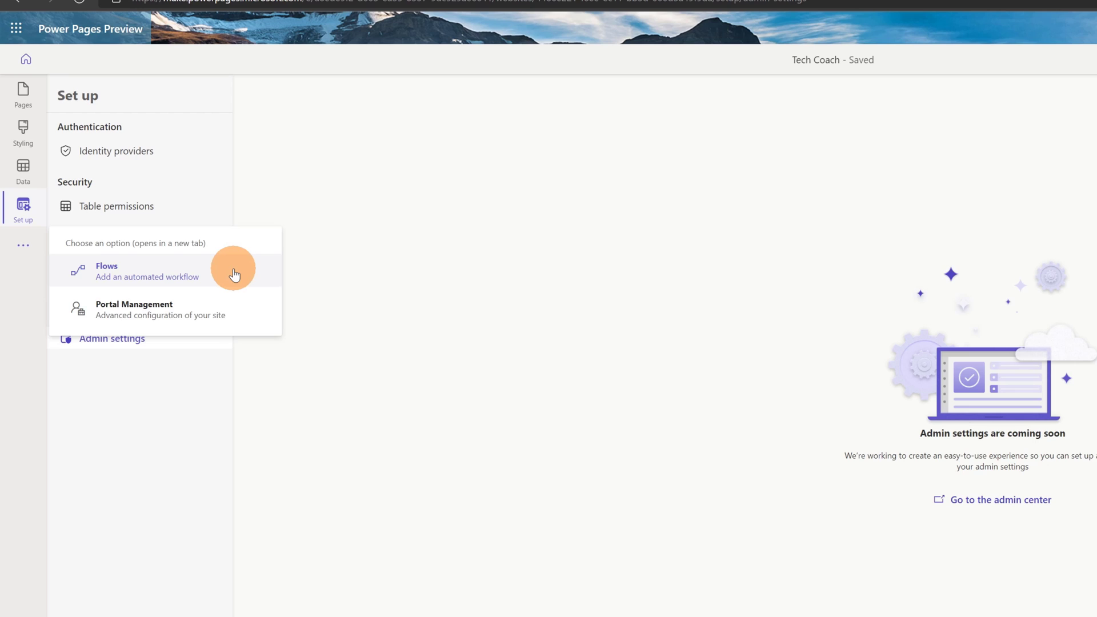
click(250, 312)
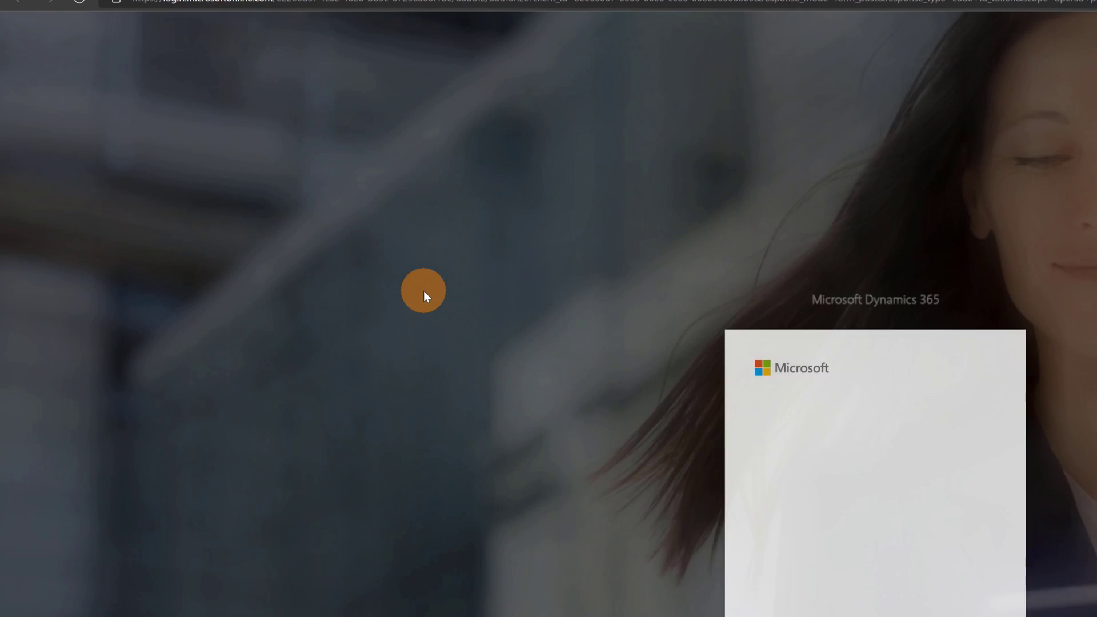
click(486, 0)
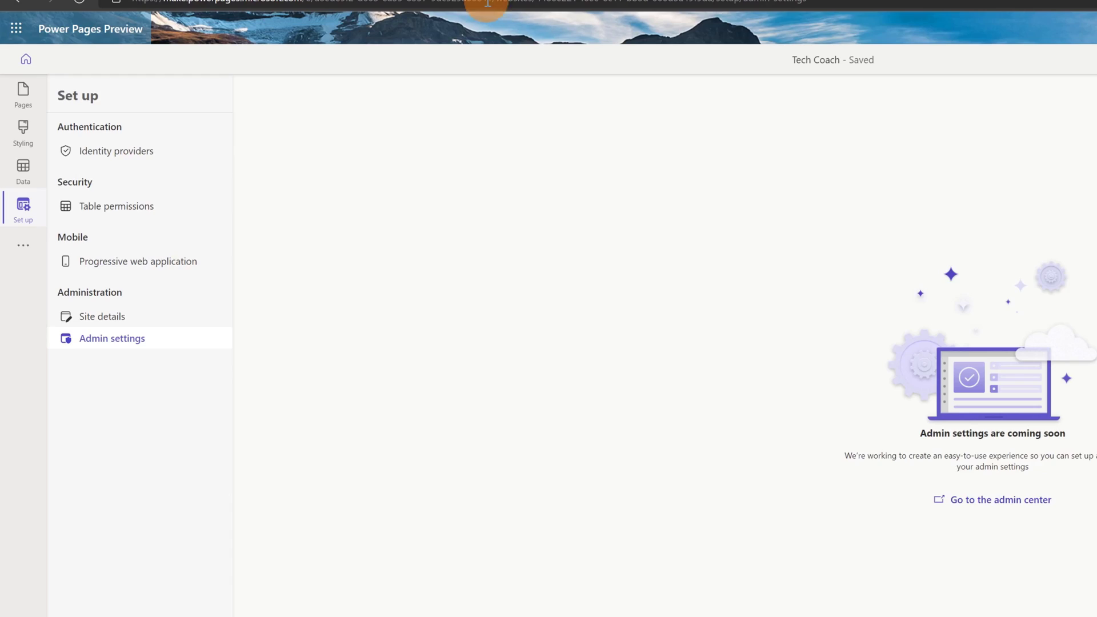